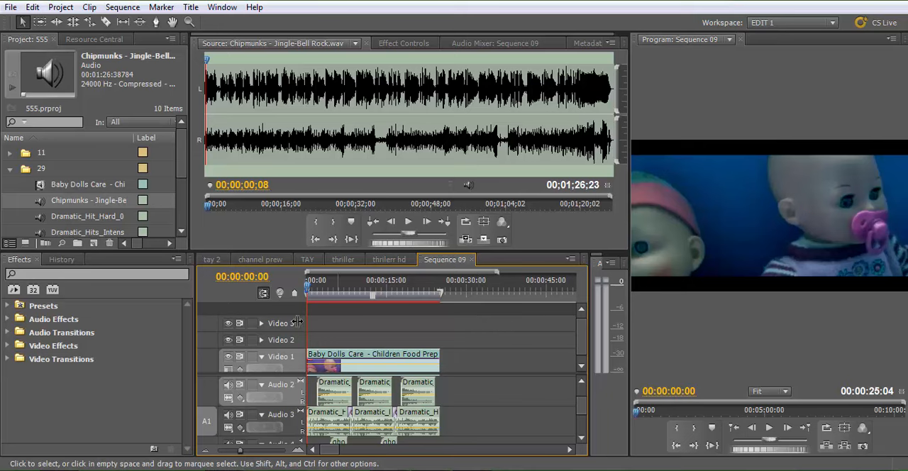
# Play the finished "baby horor" video from the Capture Fotonya folder in VLC, and return to the Premiere Pro project
pyautogui.click(77, 469)
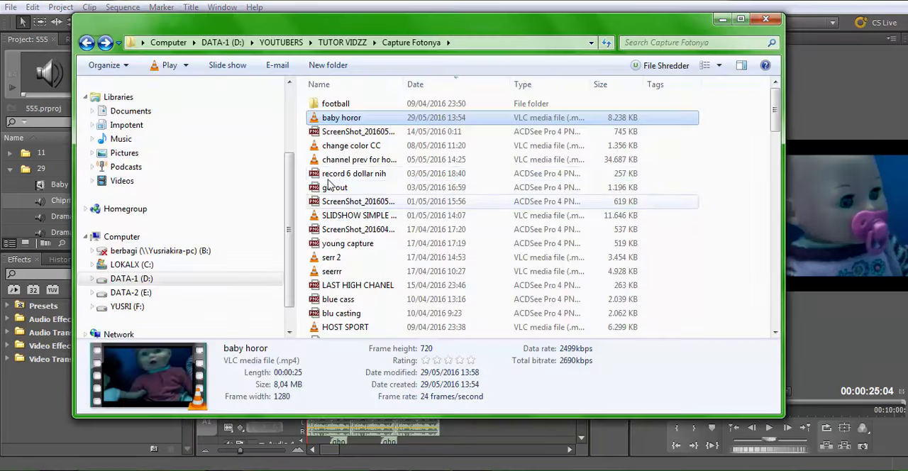
pyautogui.doubleClick(342, 119)
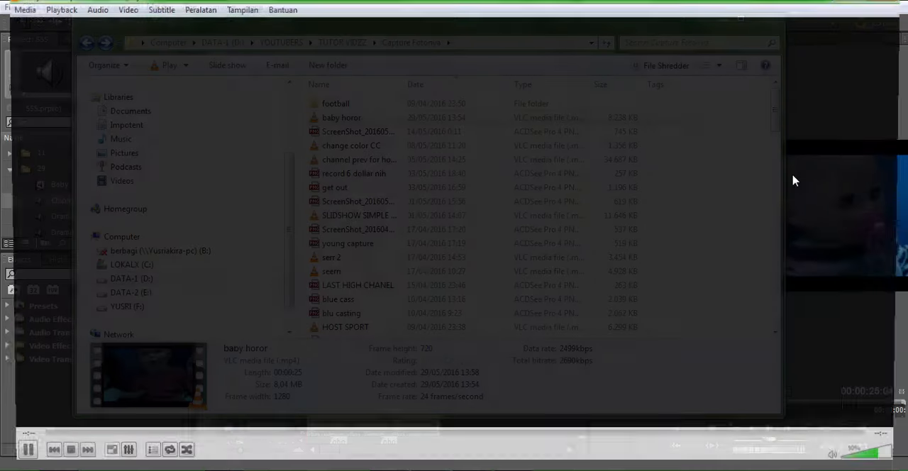
pyautogui.scroll(1, 891, 197)
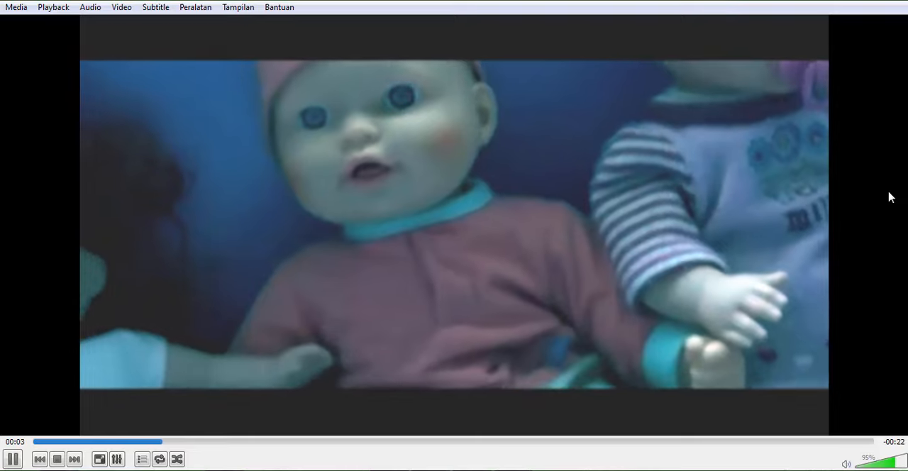
pyautogui.scroll(1, 891, 197)
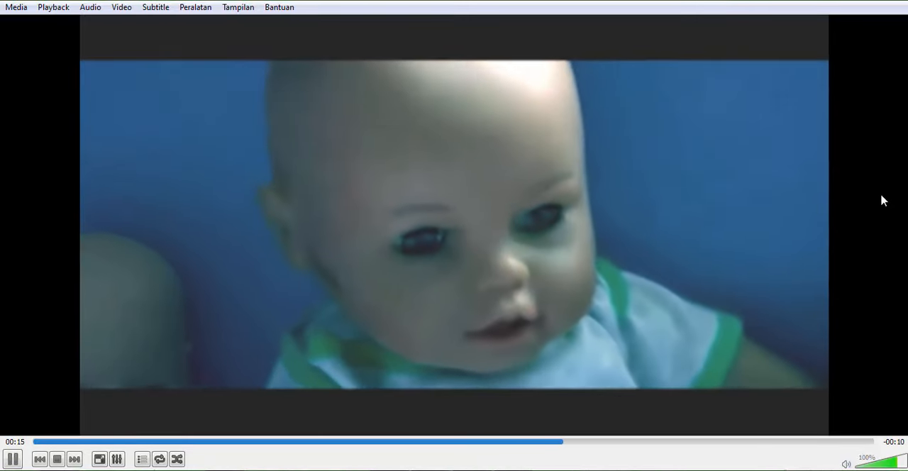
pyautogui.press('space')
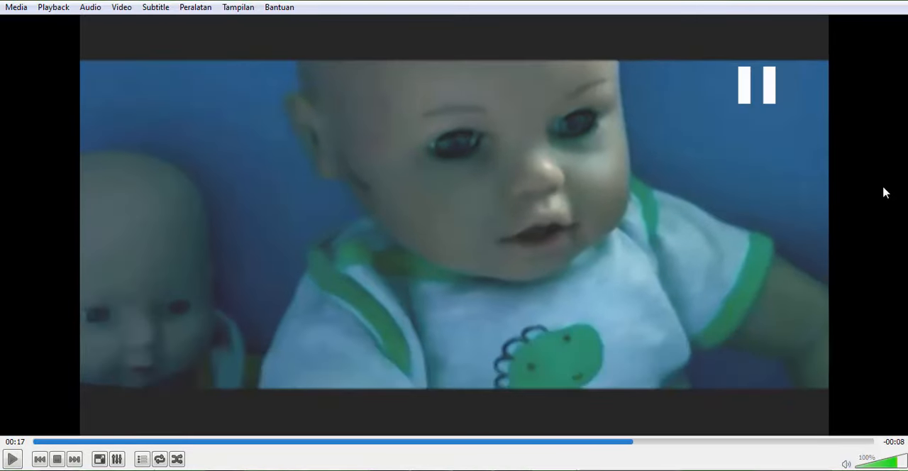
pyautogui.press('space')
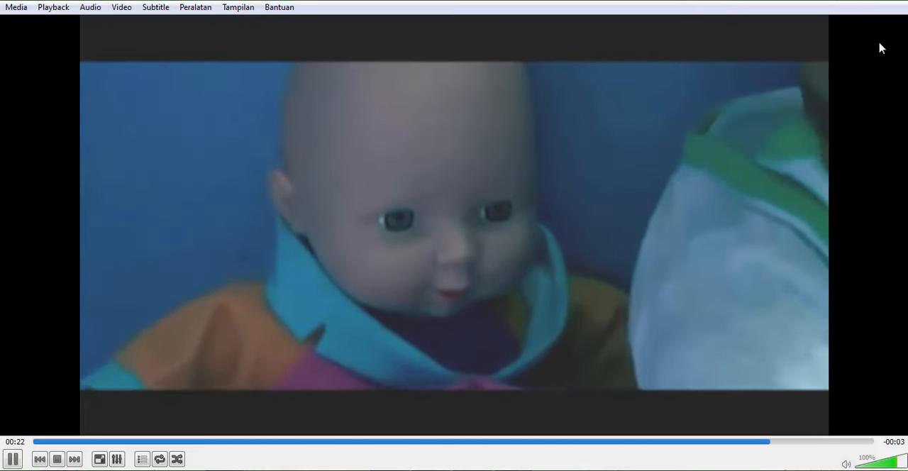
pyautogui.press('space')
pyautogui.click(851, 2)
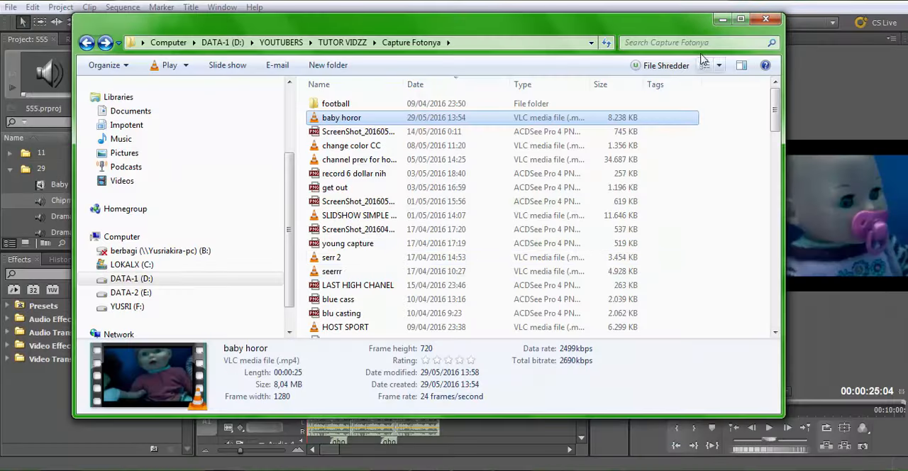
pyautogui.click(717, 24)
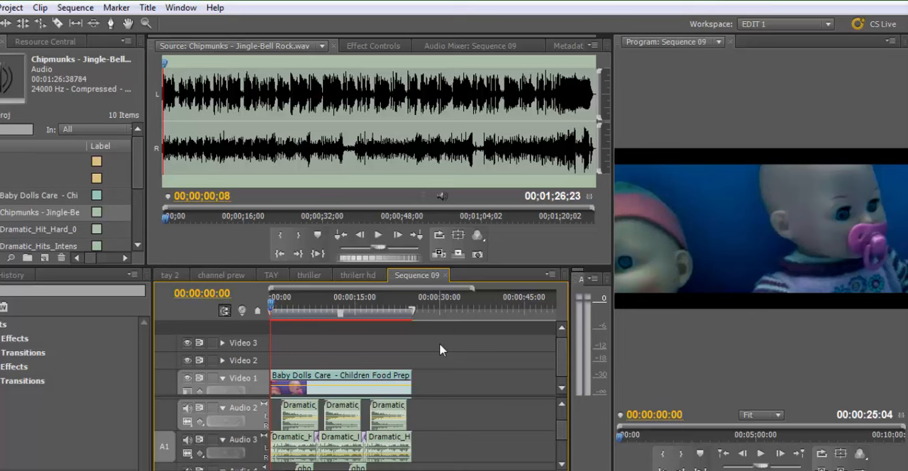
# Review Sequence 09 around 00:00:17:09 and listen to the opening seconds of the Chipmunks - Jingle-Bell Rock audio source
pyautogui.moveTo(330, 308); pyautogui.dragTo(368, 313)
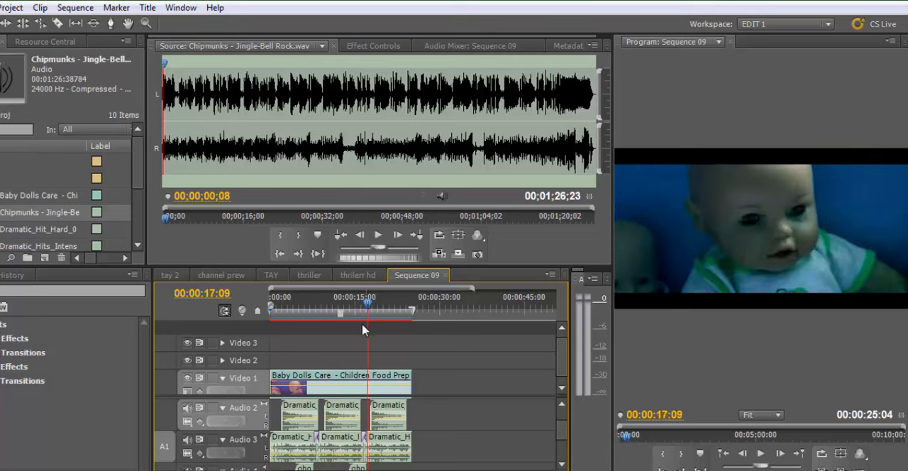
pyautogui.click(383, 378)
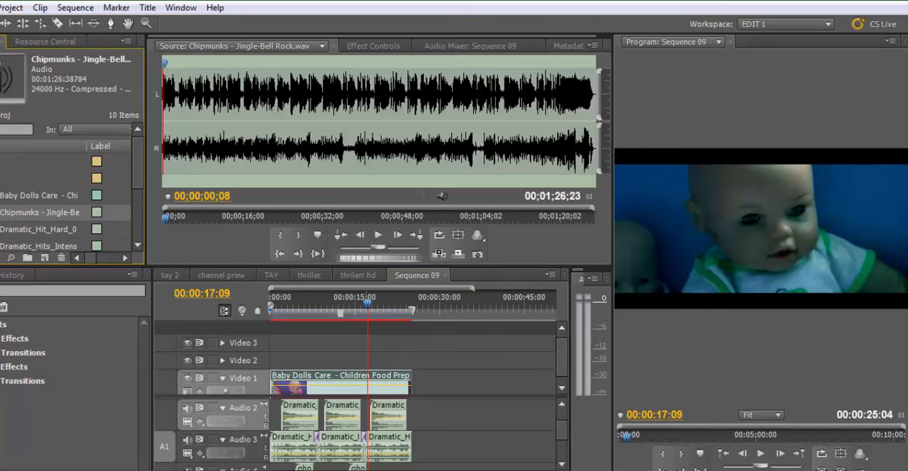
pyautogui.click(178, 167)
pyautogui.press('space')
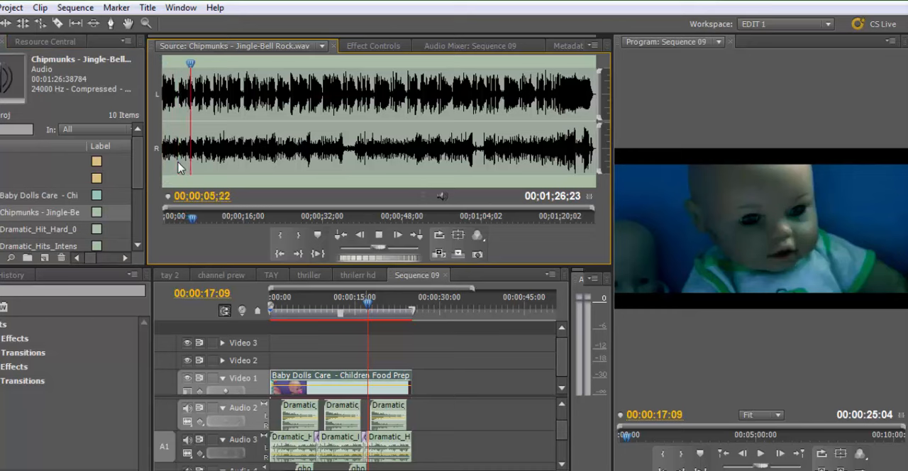
pyautogui.press('space')
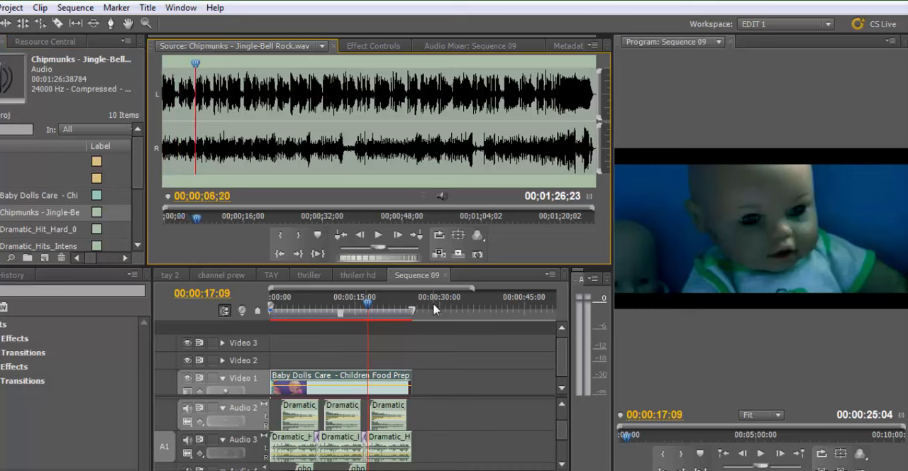
pyautogui.click(434, 306)
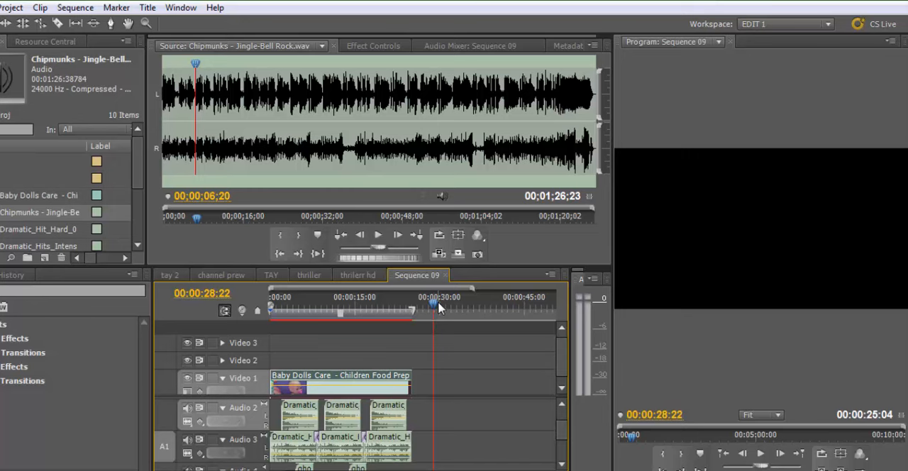
pyautogui.press('-')
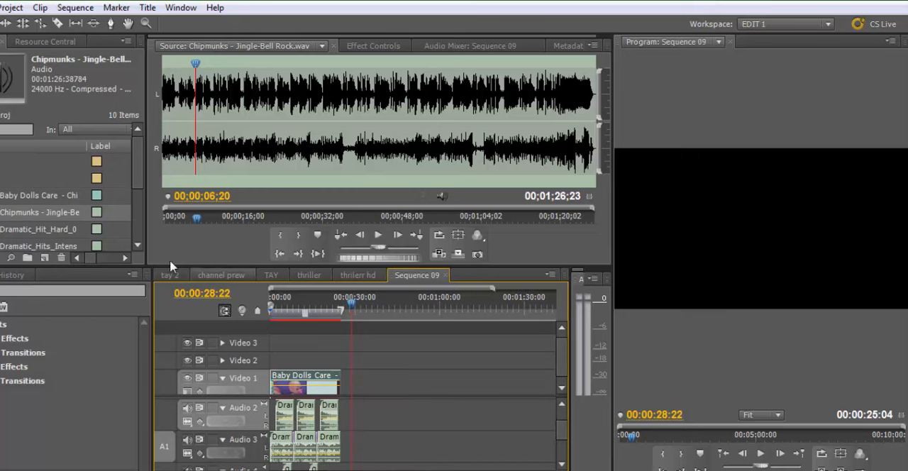
# Create a new sequence named Sequence 10 in bin 29 using the DV - PAL Widescreen 32kHz preset
pyautogui.doubleClick(32, 178)
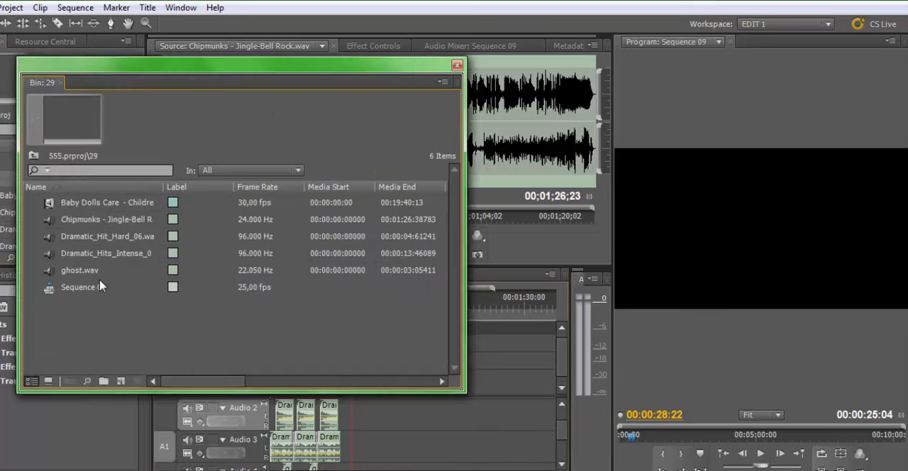
pyautogui.rightClick(93, 313)
pyautogui.moveTo(152, 358)
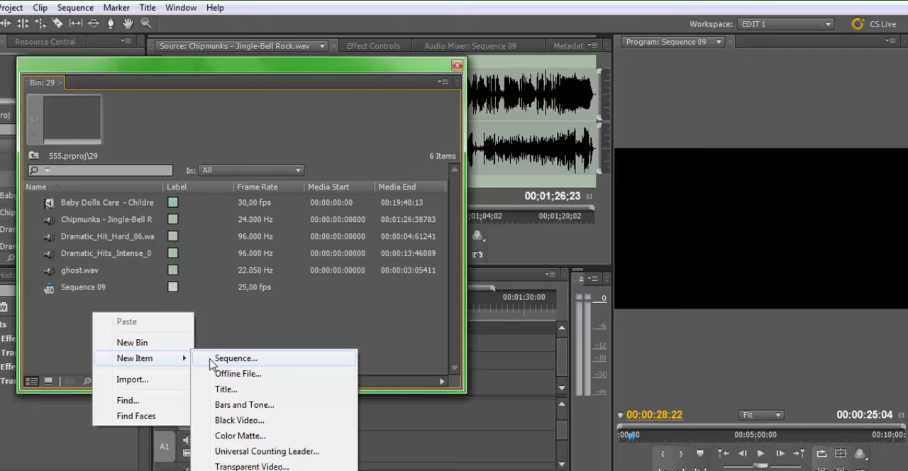
pyautogui.click(211, 360)
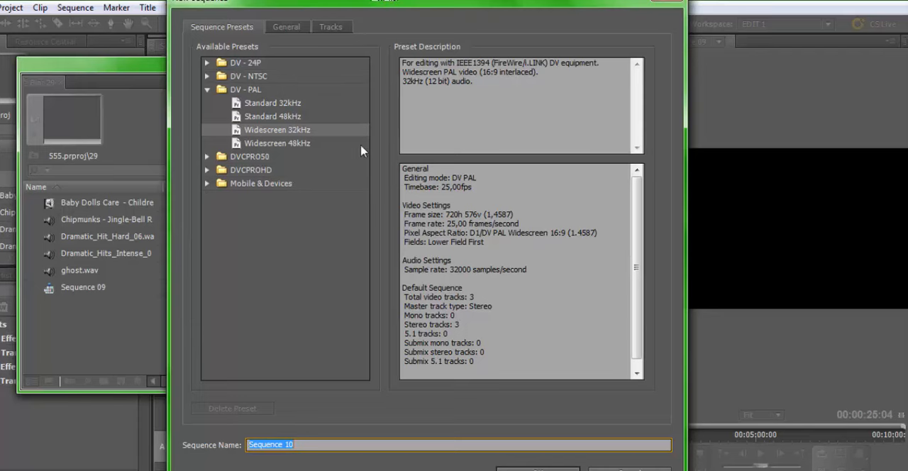
pyautogui.click(537, 468)
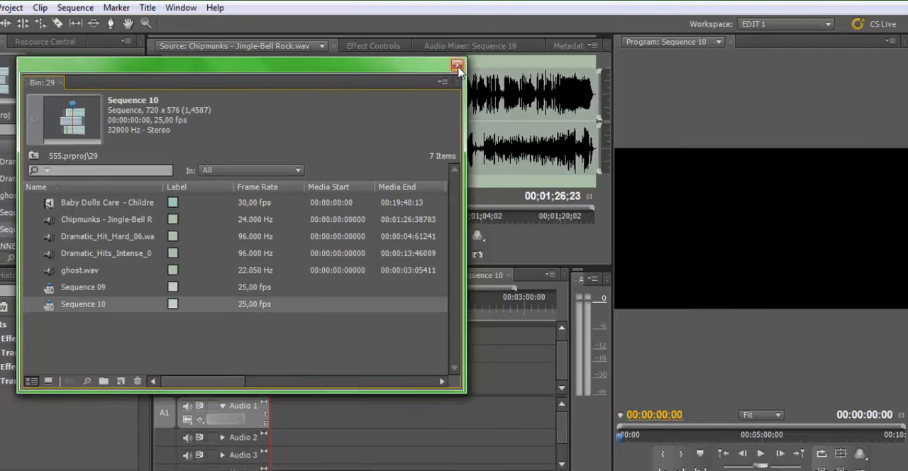
# Load the Baby Dolls Care video from bin 29 as the source clip and close the bin window
pyautogui.click(54, 202)
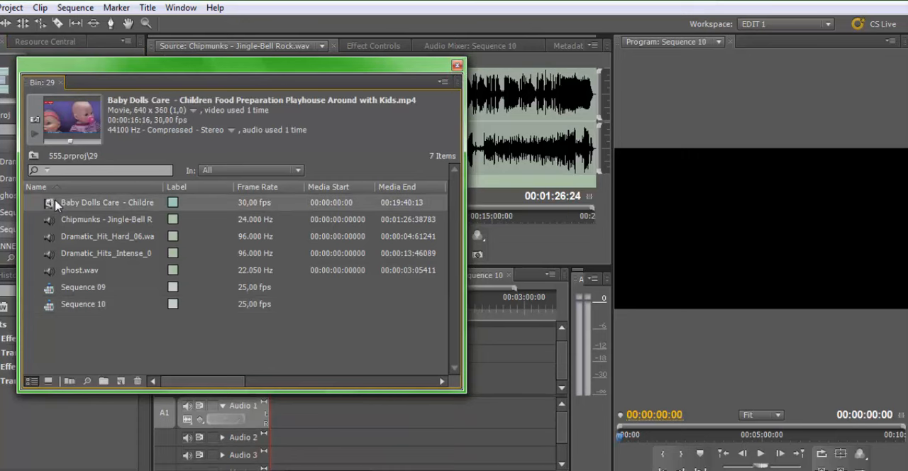
pyautogui.doubleClick(55, 202)
pyautogui.click(457, 65)
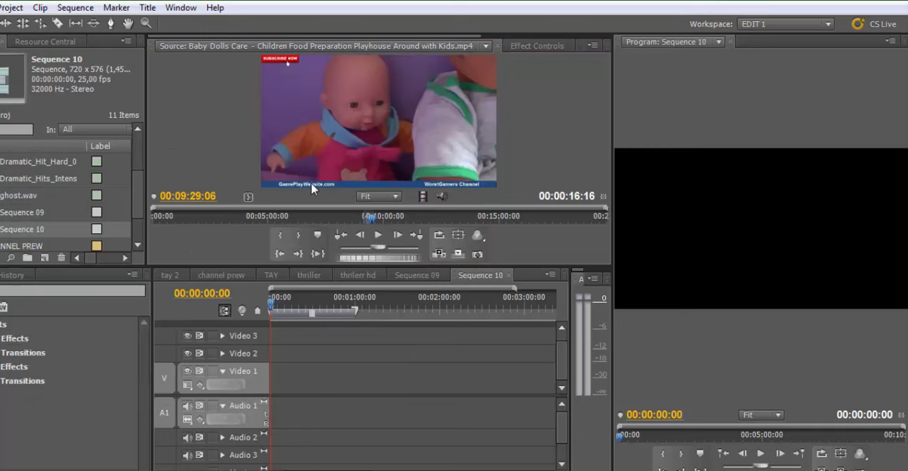
# Mark the source clip's In point at 00:10:00:09 and its Out point at 00:10:09:13
pyautogui.click(393, 219)
pyautogui.click(393, 219)
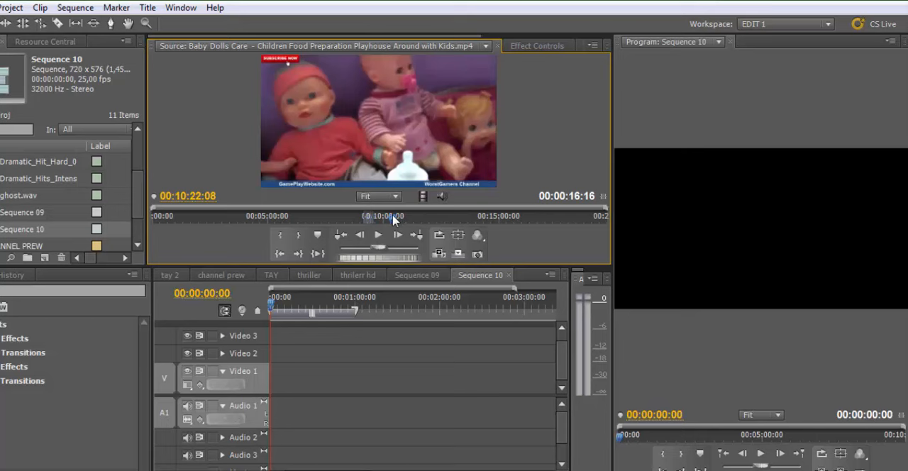
pyautogui.click(390, 221)
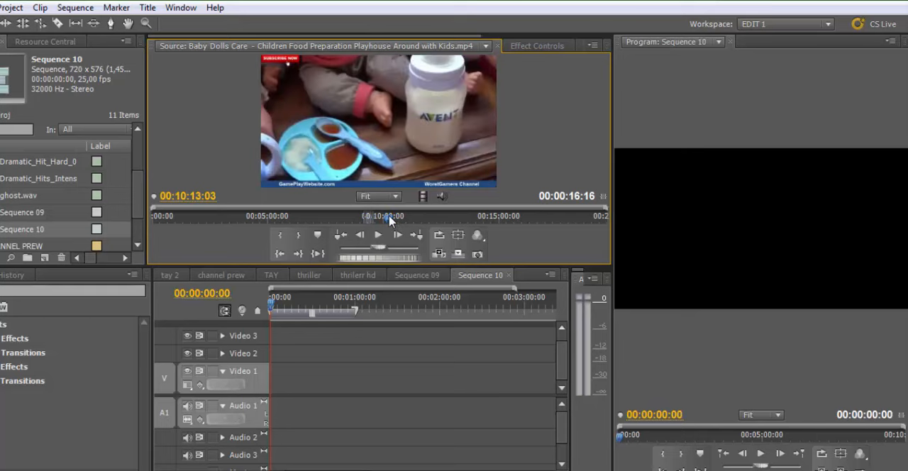
pyautogui.moveTo(388, 221); pyautogui.dragTo(383, 220)
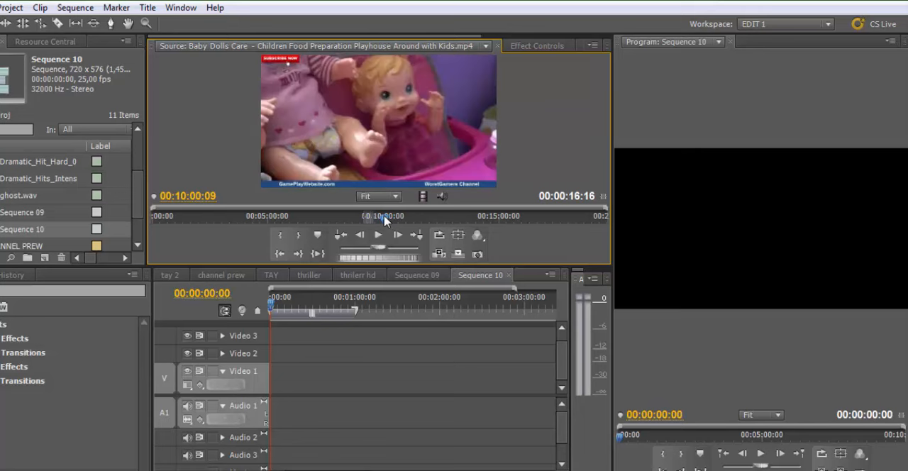
pyautogui.press('i')
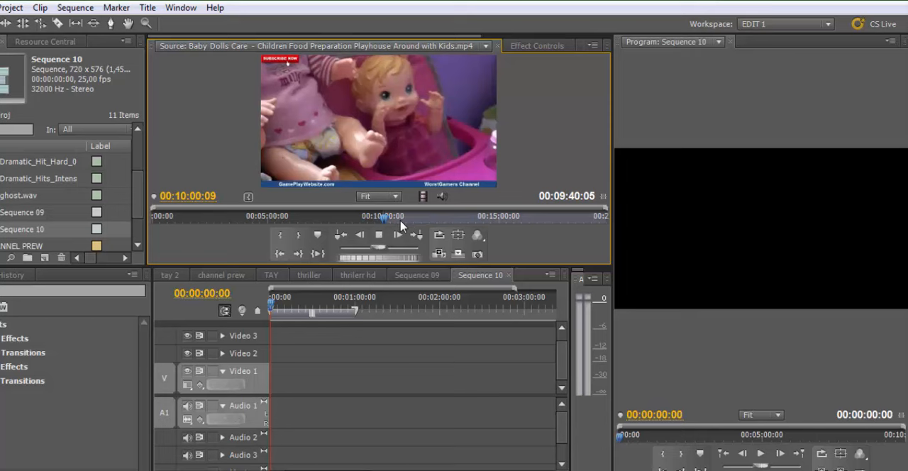
pyautogui.press('space')
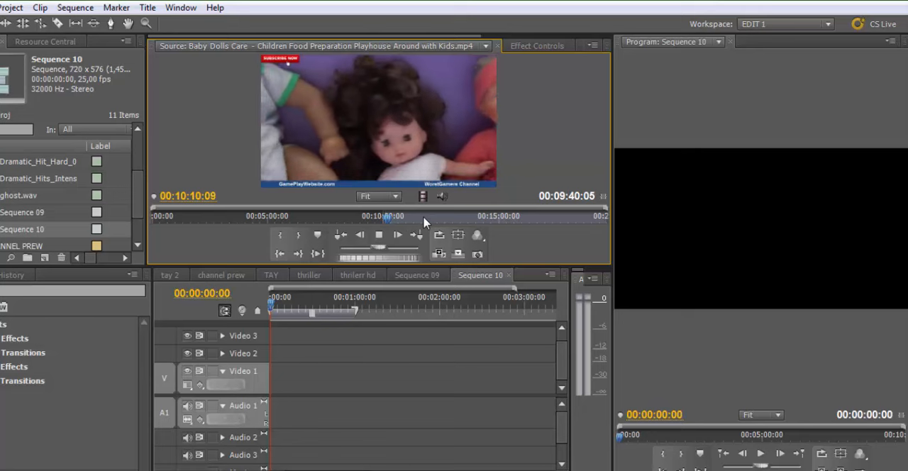
pyautogui.press('k')
pyautogui.press('j')
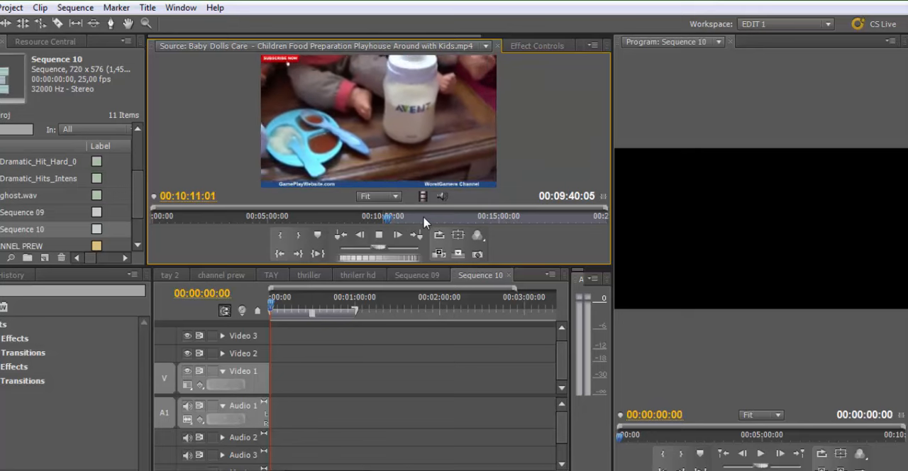
pyautogui.press('k')
pyautogui.press('i')
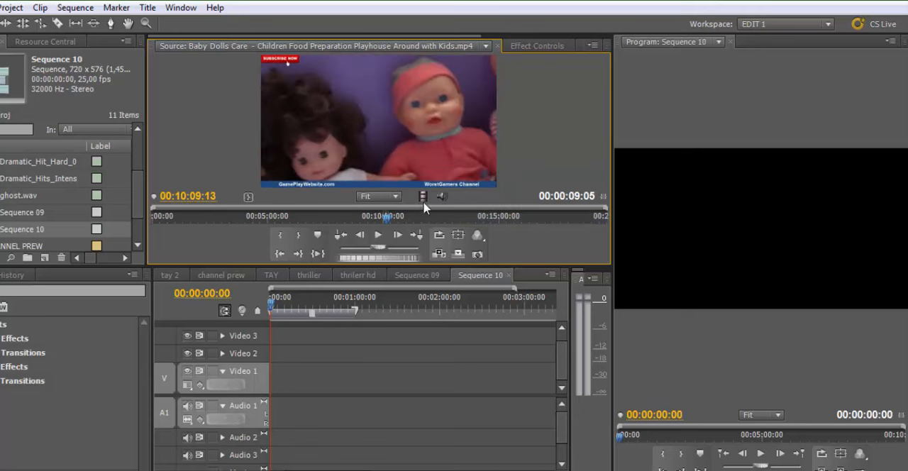
# Place the marked doll footage at the start of Video 1 and Audio 1 in Sequence 10
pyautogui.moveTo(419, 122); pyautogui.dragTo(276, 376)
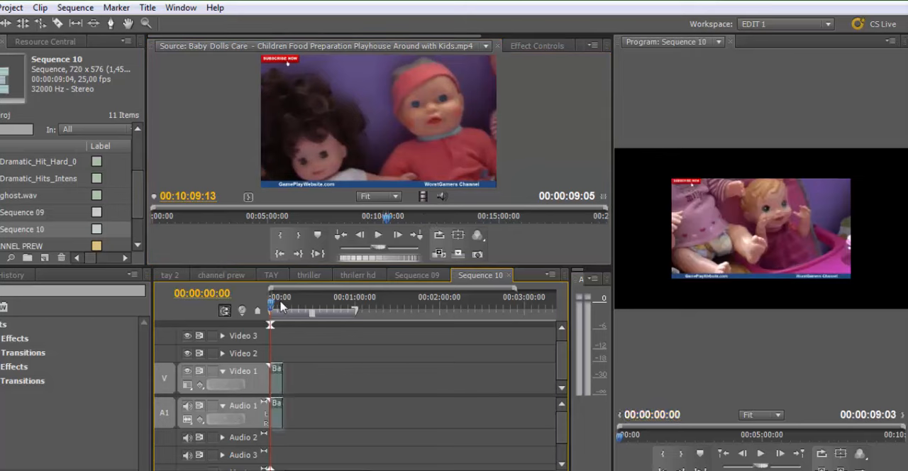
pyautogui.press('=')
pyautogui.press('=')
pyautogui.press('=')
pyautogui.press('=')
pyautogui.press('=')
pyautogui.press('-')
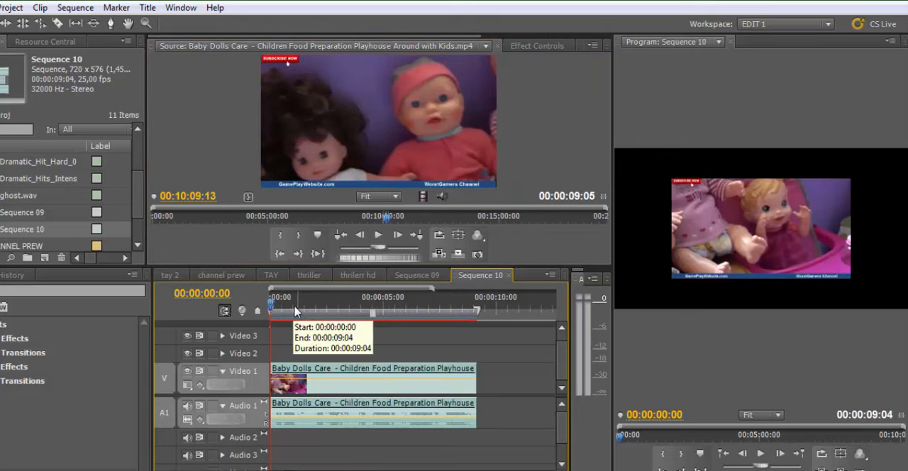
# Scale up the Video 1 clip in the program frame until the footage fills it and the channel banners are cropped out
pyautogui.moveTo(295, 305); pyautogui.dragTo(317, 312)
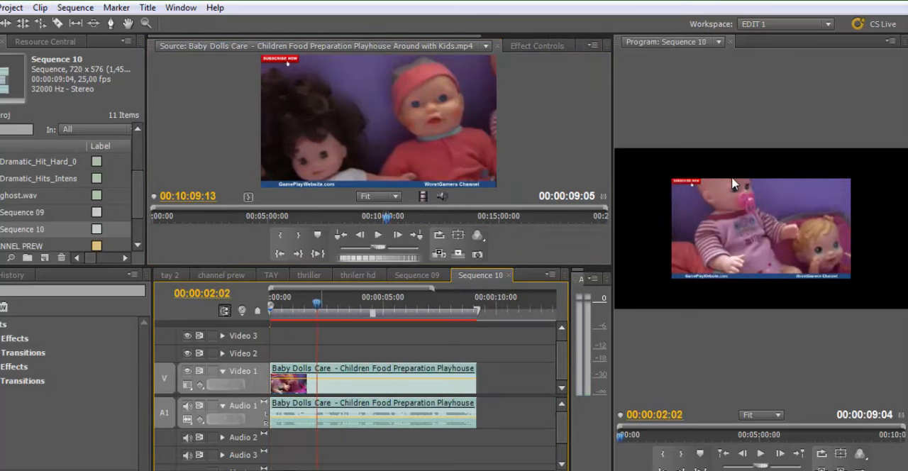
pyautogui.click(710, 205)
pyautogui.click(339, 439)
pyautogui.click(335, 380)
pyautogui.click(742, 223)
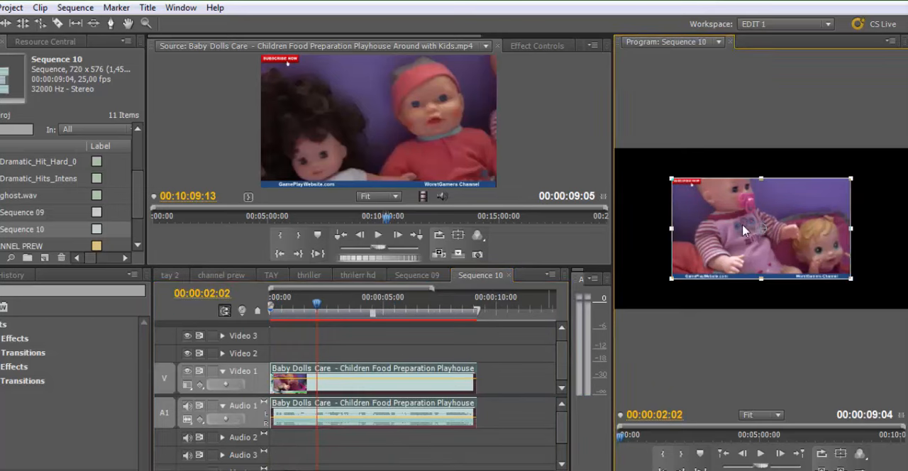
pyautogui.moveTo(671, 279); pyautogui.dragTo(617, 316)
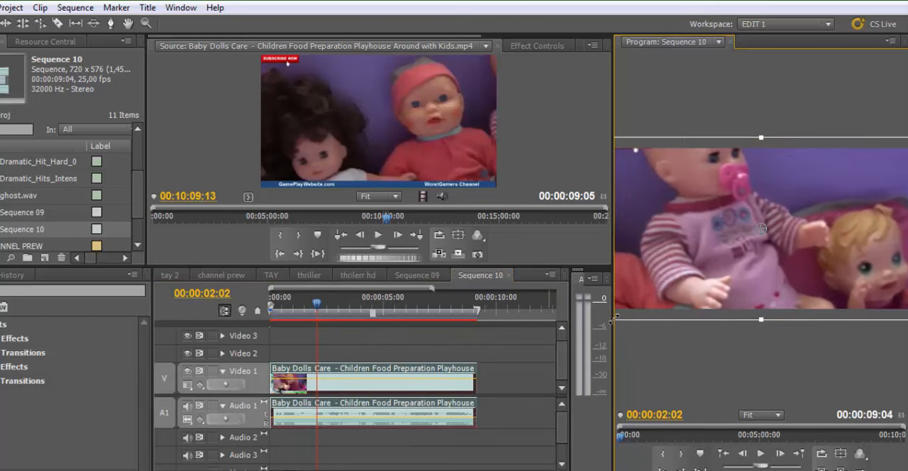
# Play the enlarged clip from the beginning and move it on the timeline so it starts at 00:00:02:13
pyautogui.moveTo(311, 305); pyautogui.dragTo(273, 323)
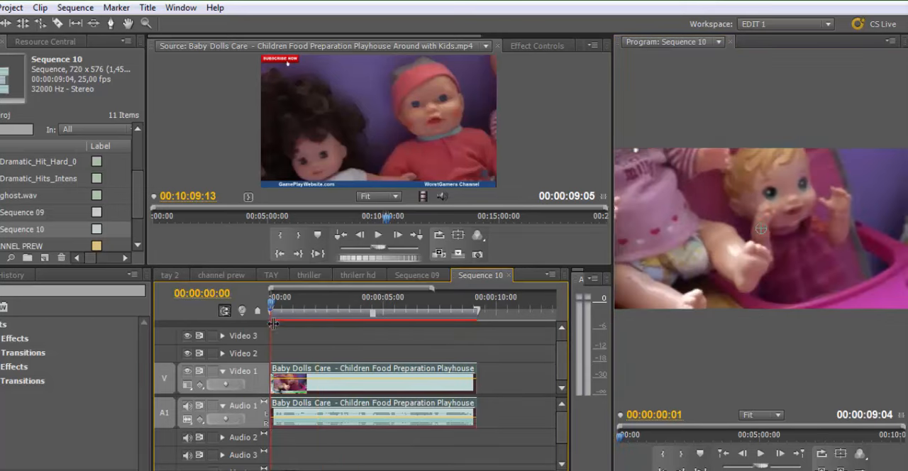
pyautogui.press('space')
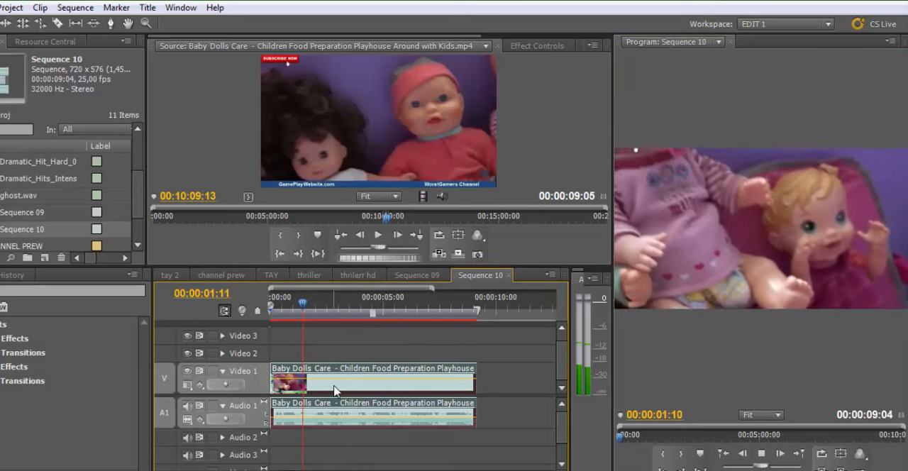
pyautogui.moveTo(348, 387); pyautogui.dragTo(405, 389)
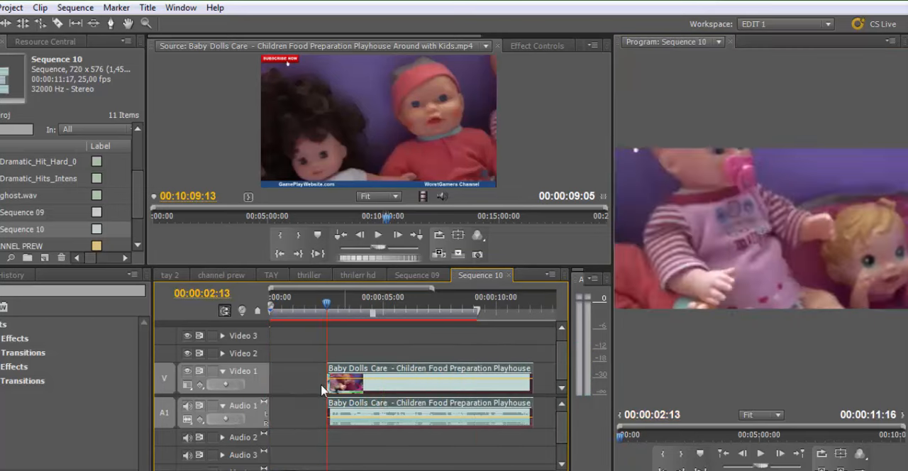
# Move the doll clip back to the start of Sequence 10 and return the playhead to 00:00:00:00
pyautogui.moveTo(328, 384); pyautogui.dragTo(271, 383)
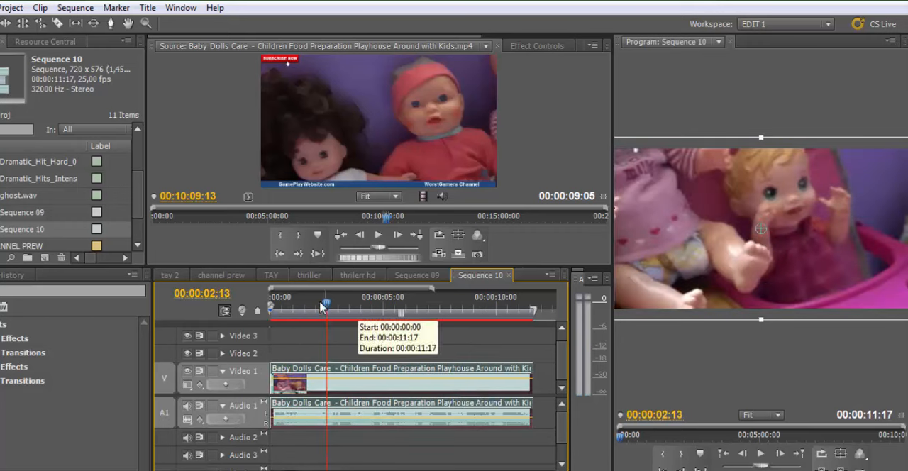
pyautogui.moveTo(327, 305); pyautogui.dragTo(239, 310)
pyautogui.click(337, 356)
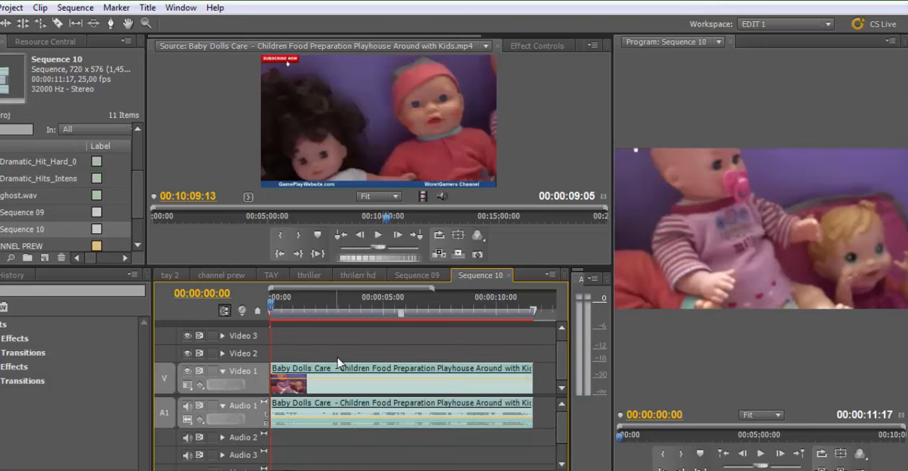
# Play the opening seconds of the doll clip and return the playhead to the start
pyautogui.click(337, 421)
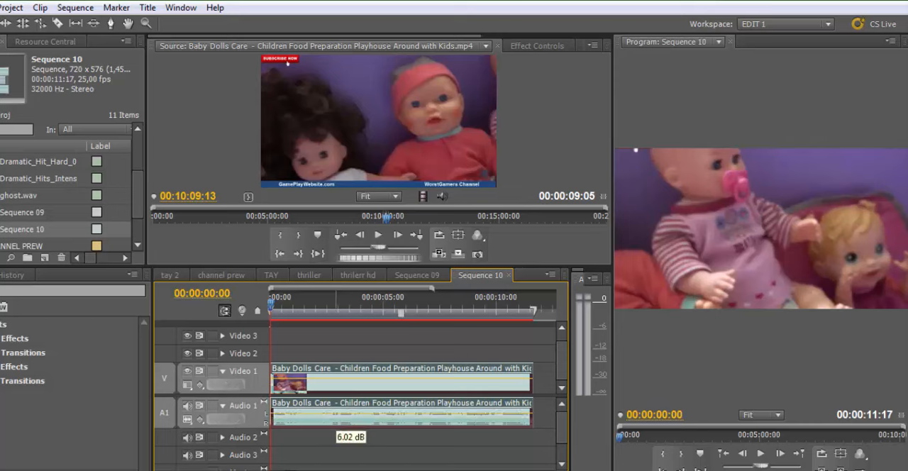
pyautogui.click(326, 308)
pyautogui.press('space')
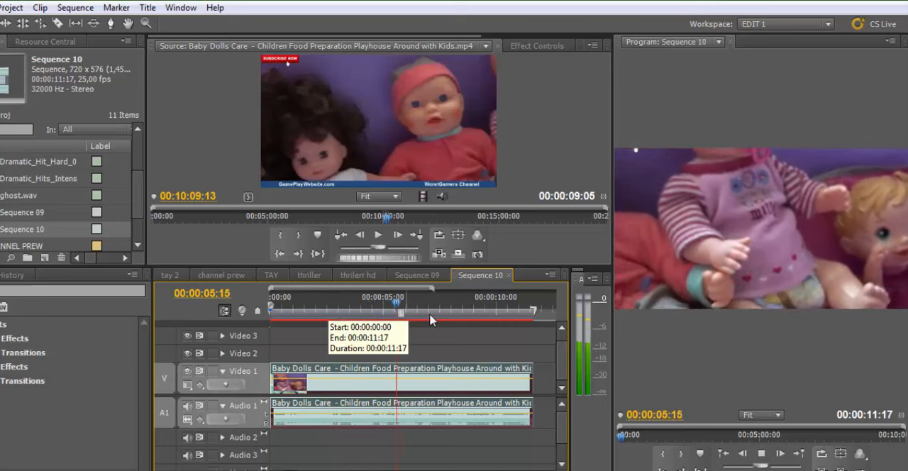
pyautogui.moveTo(428, 304); pyautogui.dragTo(376, 325)
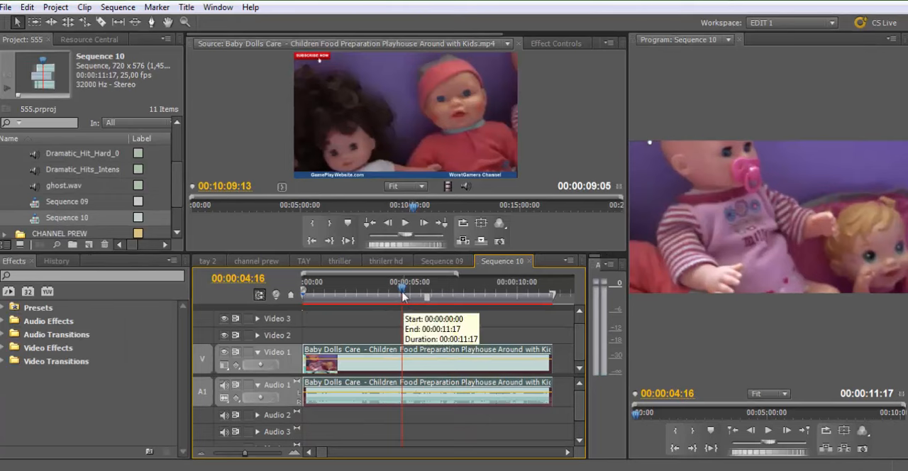
pyautogui.moveTo(402, 295); pyautogui.dragTo(301, 287)
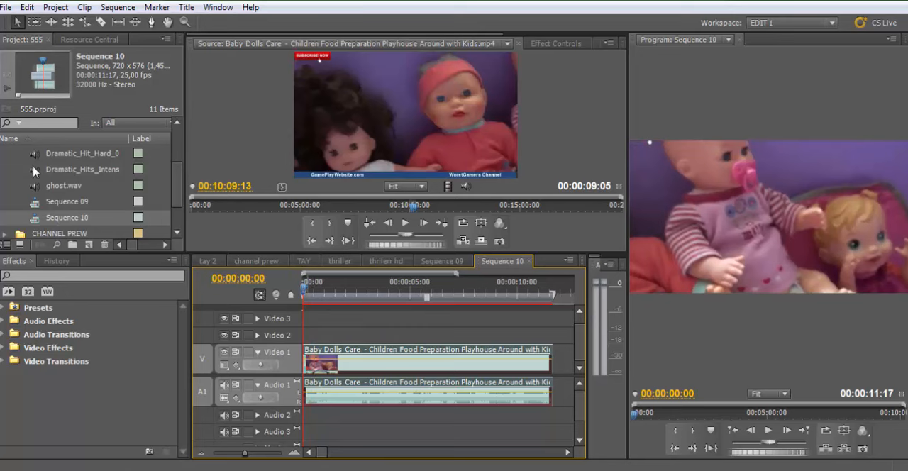
# Place Chipmunks - Jingle-Bell Rock.wav at the start of Audio 2 beneath the doll clip
pyautogui.scroll(3, 37, 188)
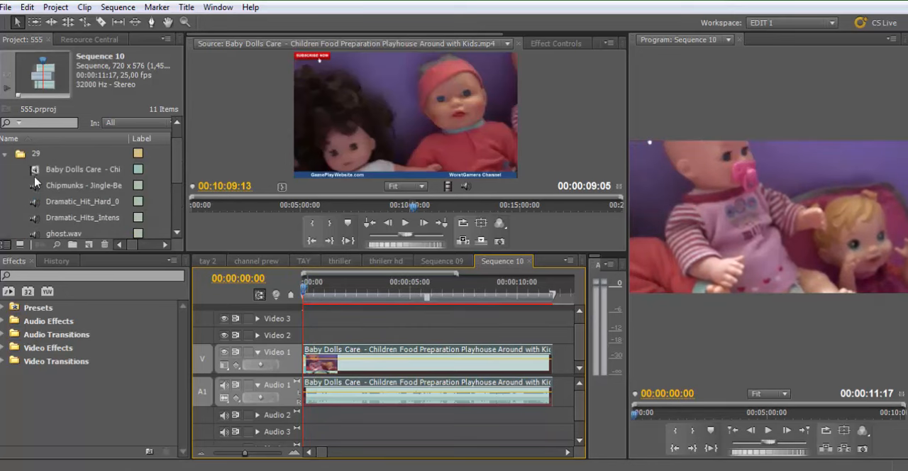
pyautogui.moveTo(31, 188); pyautogui.dragTo(310, 358)
pyautogui.moveTo(315, 293); pyautogui.dragTo(307, 294)
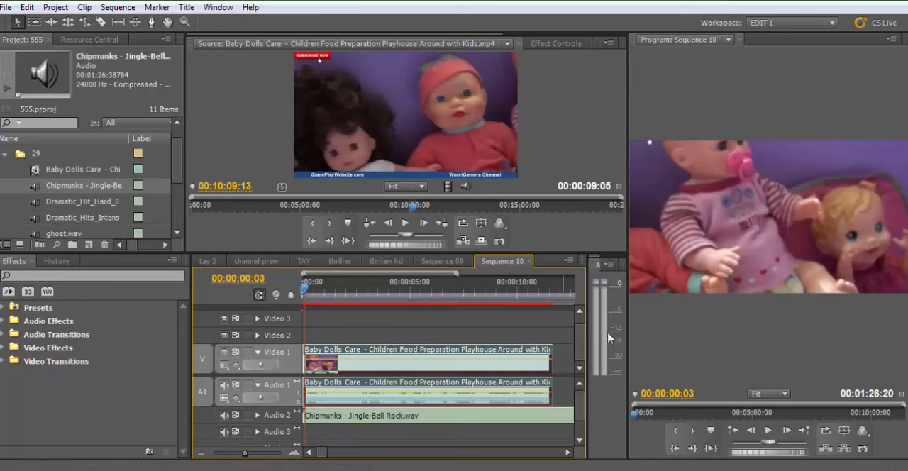
# Play the sequence with the music and lower the doll clip's volume on Audio 1
pyautogui.press('space')
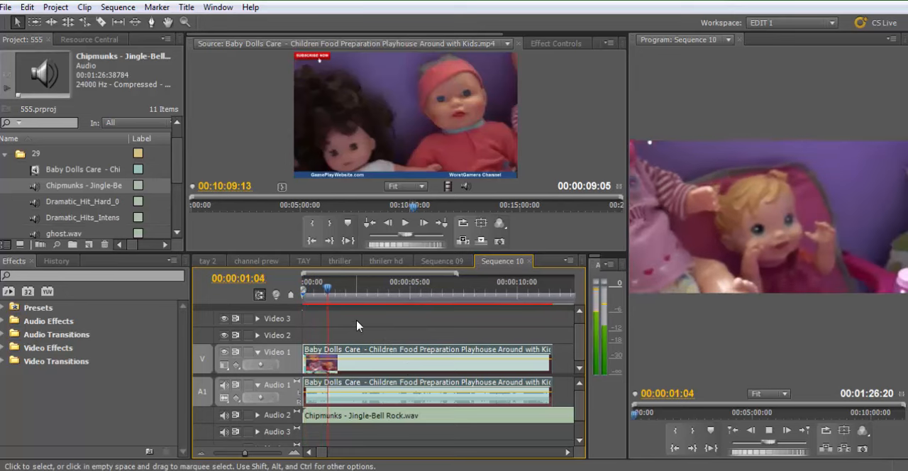
pyautogui.press('space')
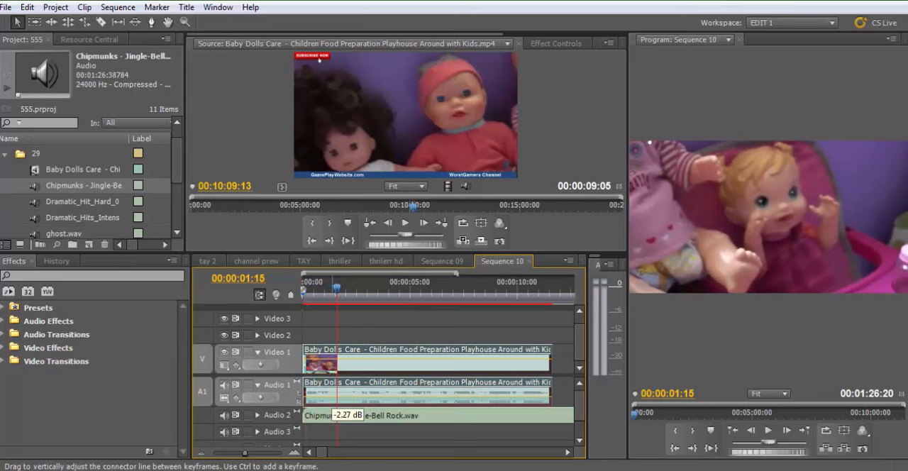
pyautogui.moveTo(333, 398); pyautogui.dragTo(337, 400)
pyautogui.moveTo(336, 288); pyautogui.dragTo(302, 282)
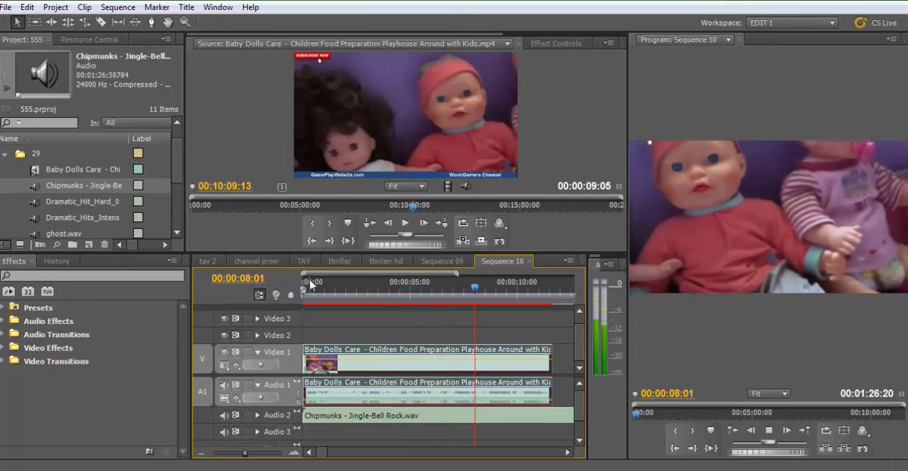
pyautogui.click(447, 292)
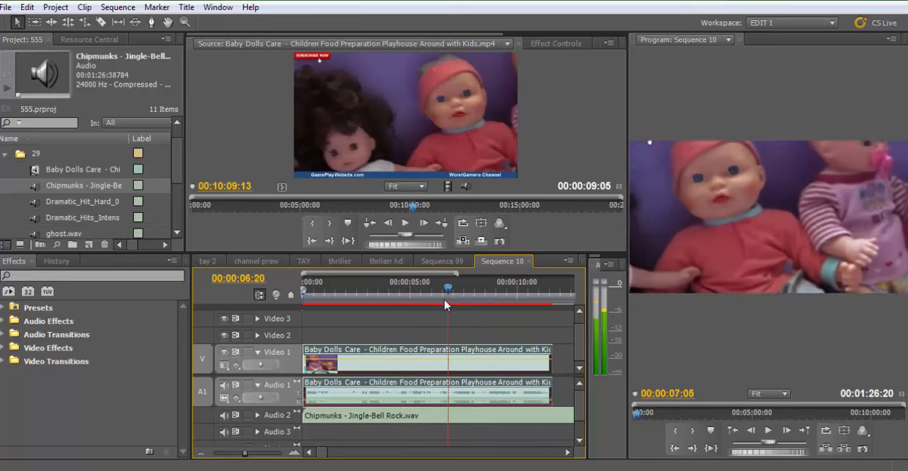
pyautogui.moveTo(446, 304); pyautogui.dragTo(311, 337)
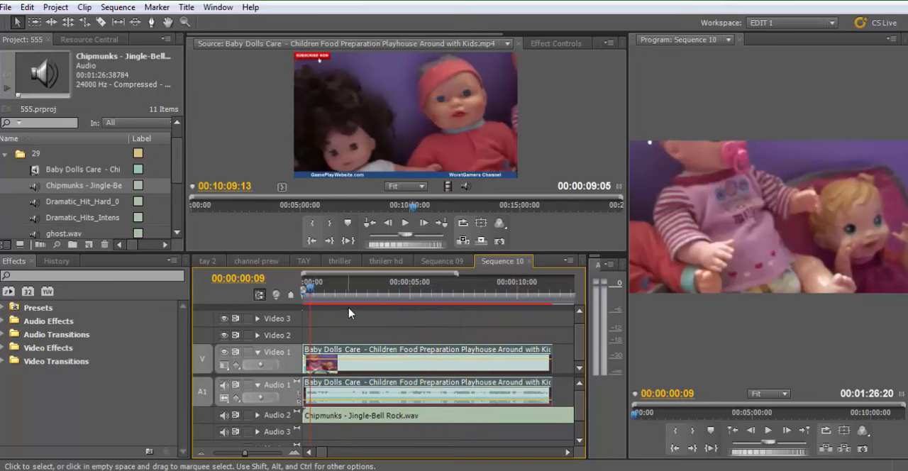
# Open Sequence 09 and play the beginning of its horror-style version for comparison
pyautogui.click(446, 261)
pyautogui.moveTo(329, 287); pyautogui.dragTo(303, 288)
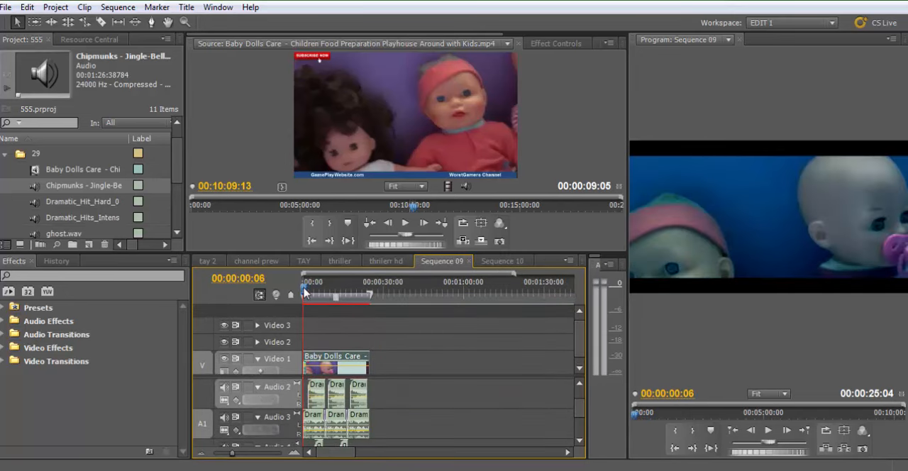
pyautogui.press('=')
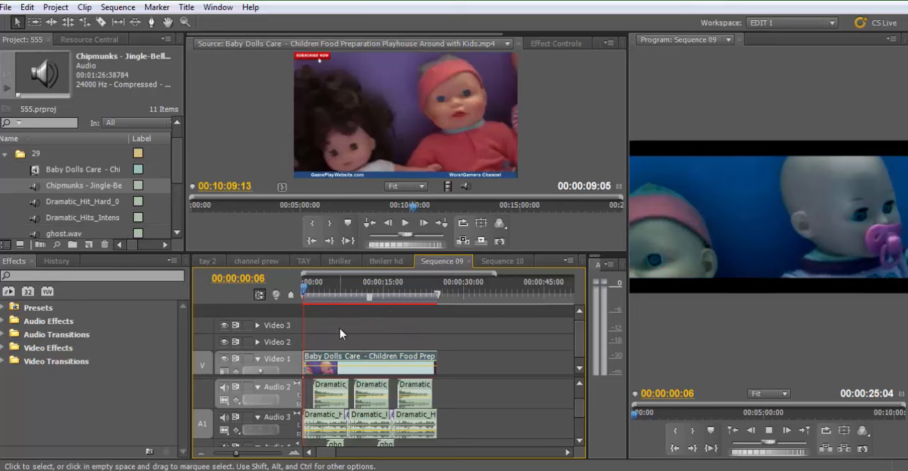
pyautogui.press('space')
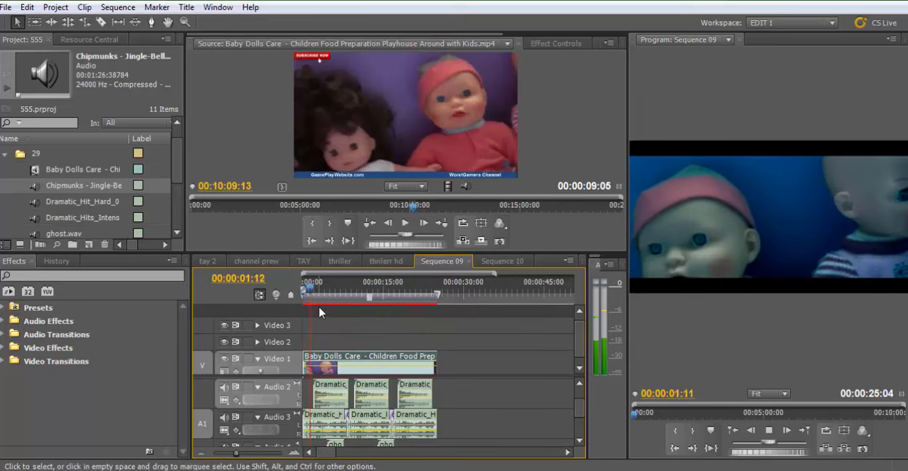
pyautogui.press('space')
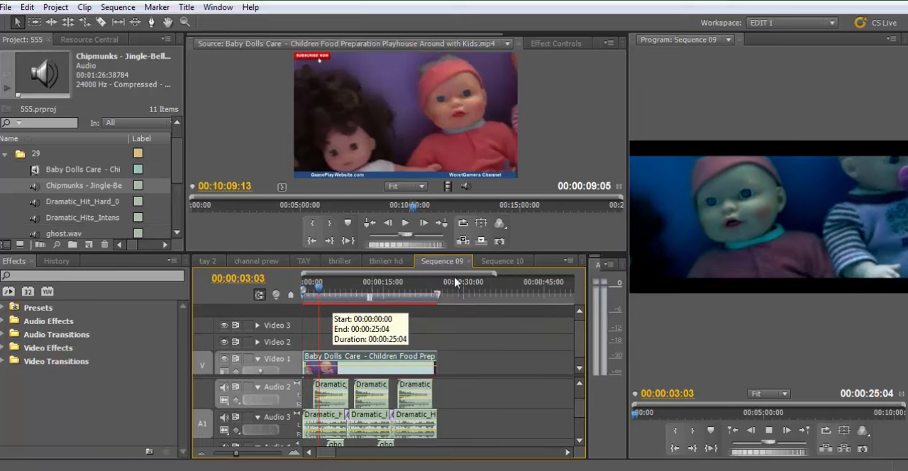
# In Sequence 10, delete the Jingle-Bell Rock music from Audio 2 and raise the doll clip's Audio 1 volume
pyautogui.click(495, 264)
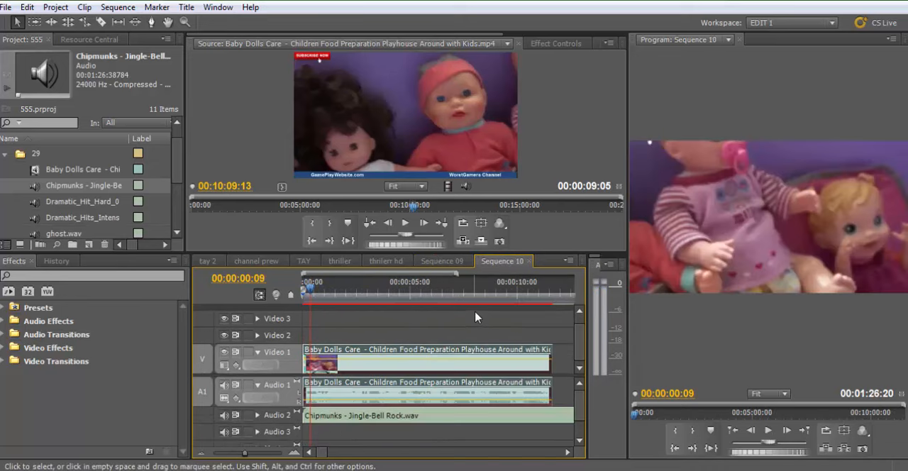
pyautogui.click(397, 418)
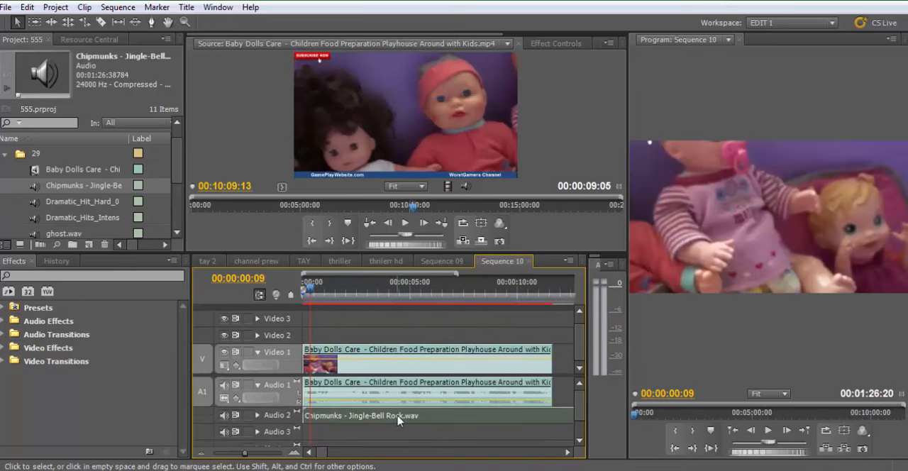
pyautogui.press('Delete')
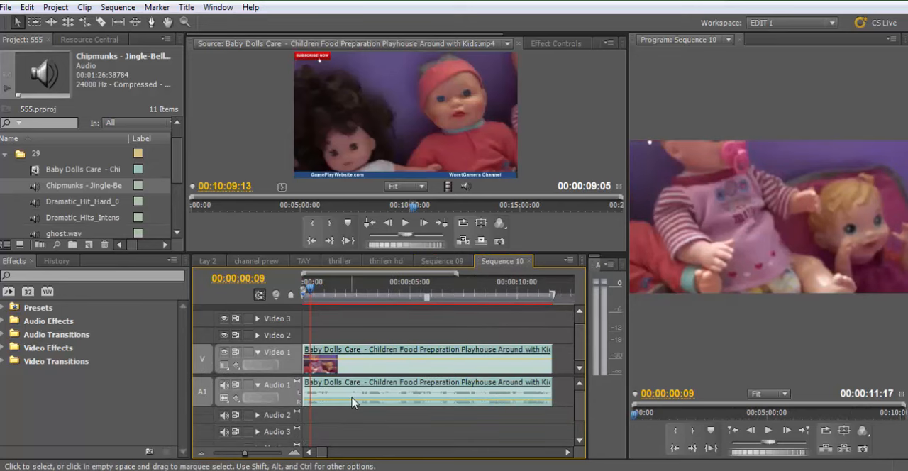
pyautogui.moveTo(351, 399); pyautogui.dragTo(351, 387)
# Play and scrub the first three seconds of Sequence 10 to check the footage at its normal speed
pyautogui.press('space')
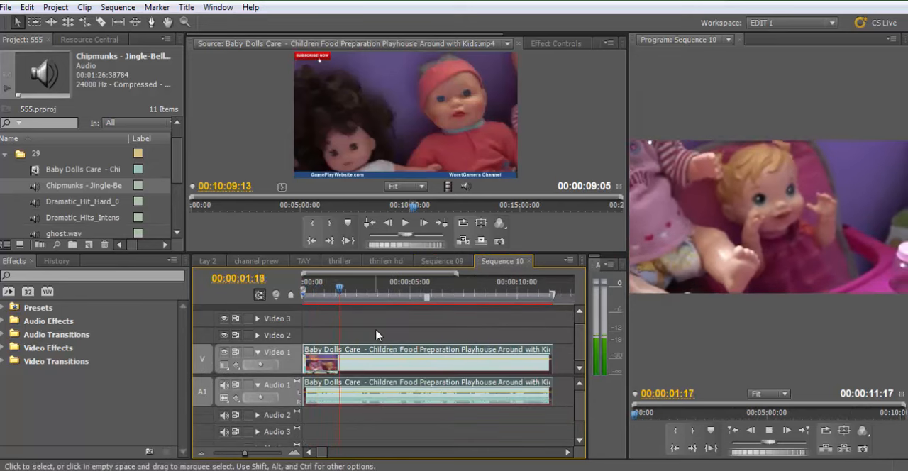
pyautogui.moveTo(361, 291)
pyautogui.mouseDown()
pyautogui.moveTo(308, 310)
pyautogui.moveTo(303, 293)
pyautogui.moveTo(357, 292)
pyautogui.mouseUp()
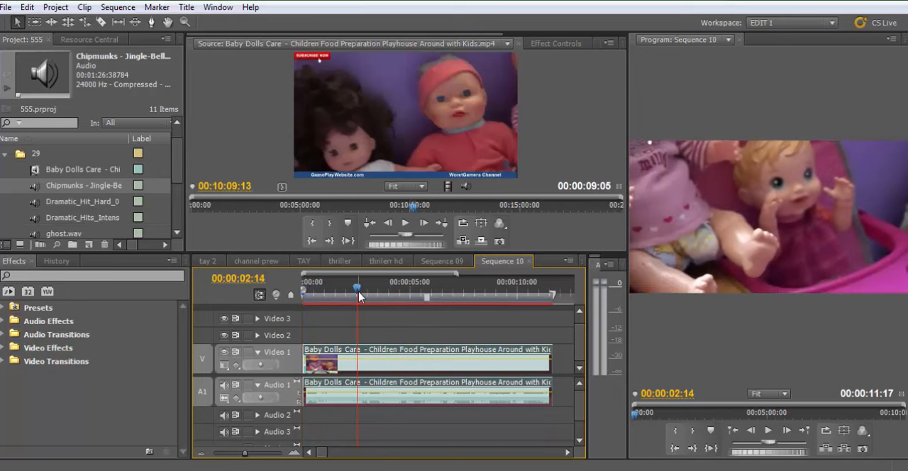
pyautogui.moveTo(359, 297)
pyautogui.mouseDown()
pyautogui.moveTo(346, 296)
pyautogui.moveTo(362, 292)
pyautogui.mouseUp()
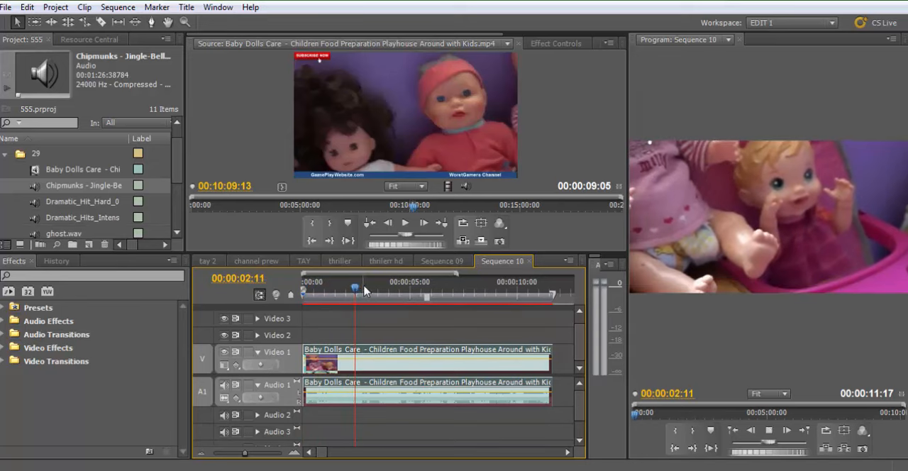
pyautogui.press('space')
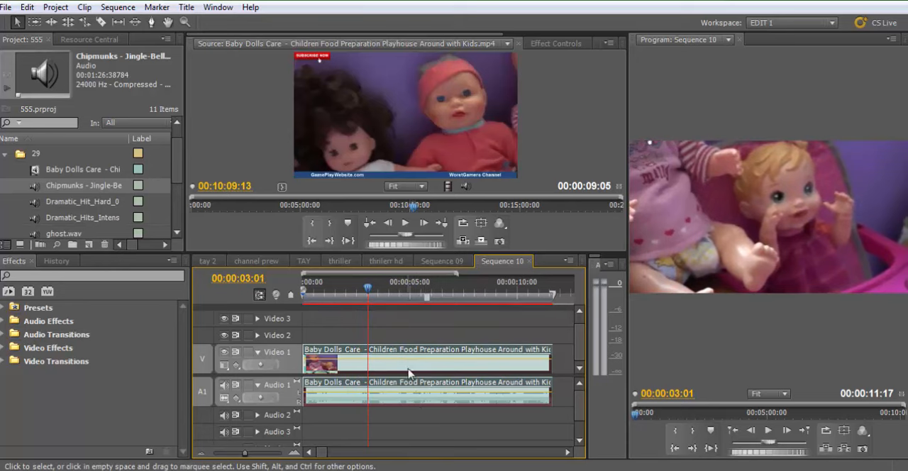
# Set the doll clip's speed to 70% and play the slowed footage
pyautogui.rightClick(405, 372)
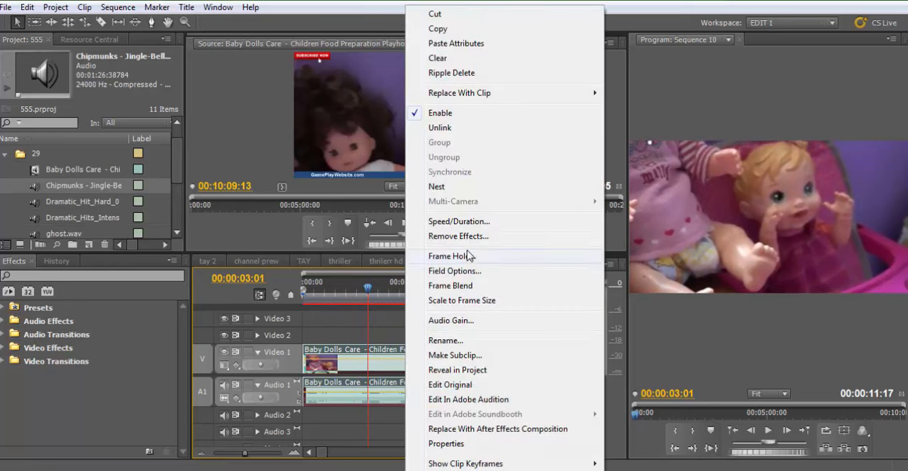
pyautogui.click(459, 222)
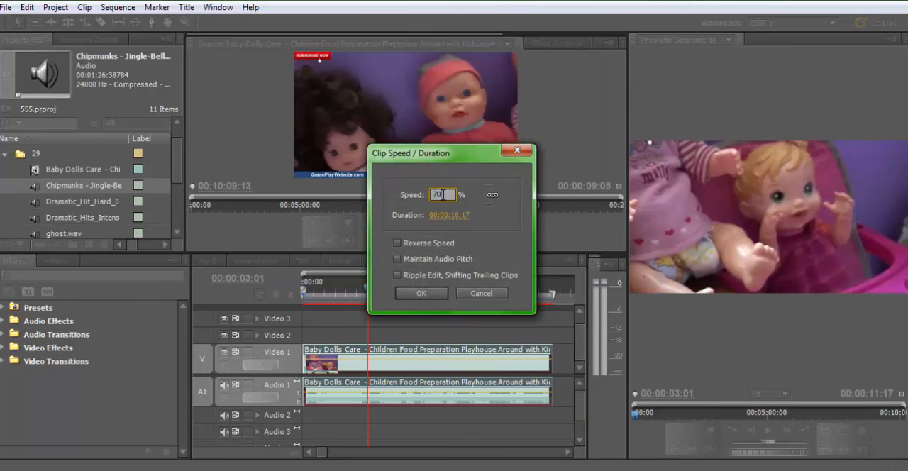
pyautogui.press('Tab')
pyautogui.click(404, 261)
pyautogui.click(416, 293)
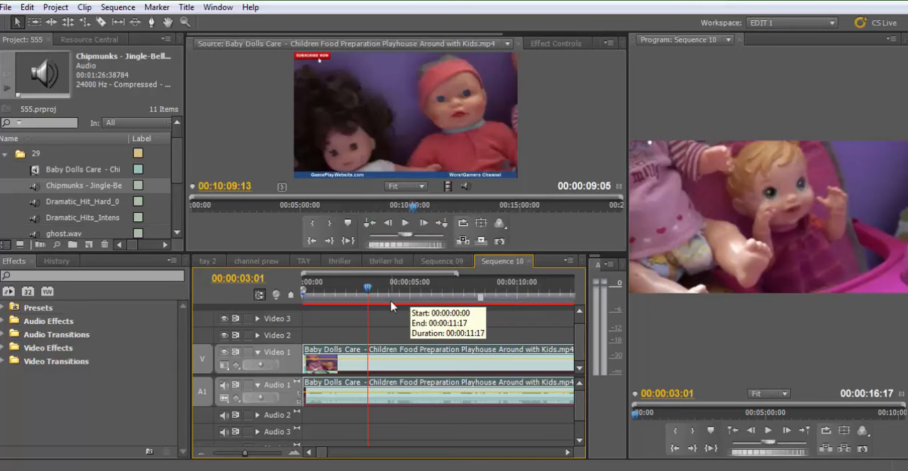
pyautogui.press('-')
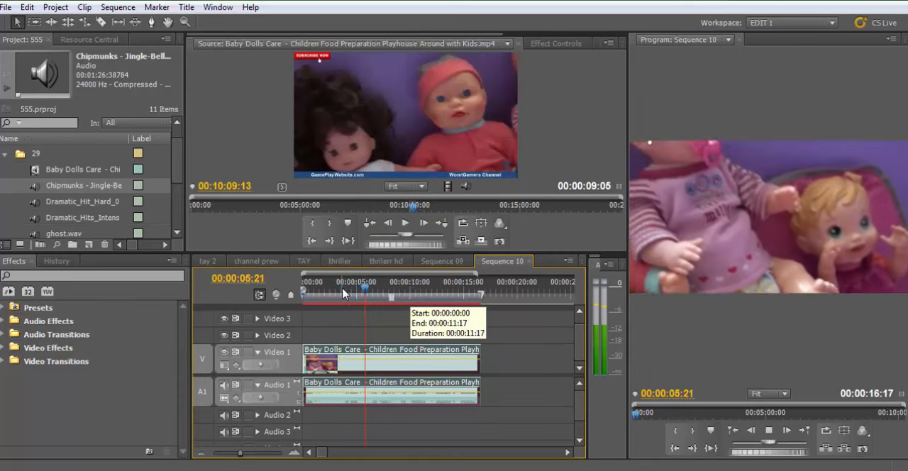
pyautogui.press('space')
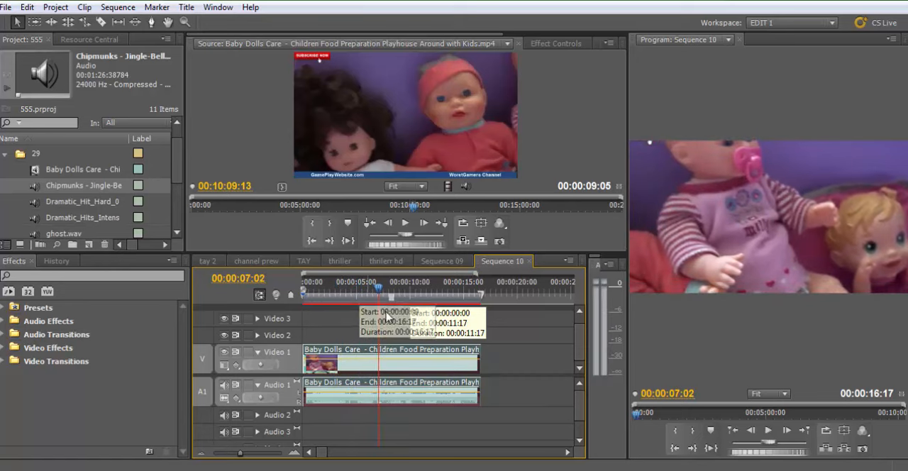
# Turn on Maintain Audio Pitch in the slowed doll clip's speed and duration settings
pyautogui.rightClick(390, 374)
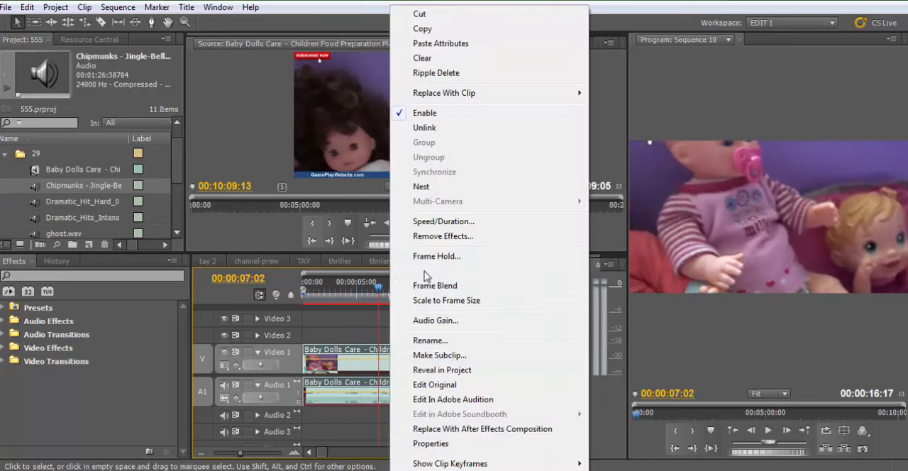
pyautogui.click(434, 222)
pyautogui.click(422, 261)
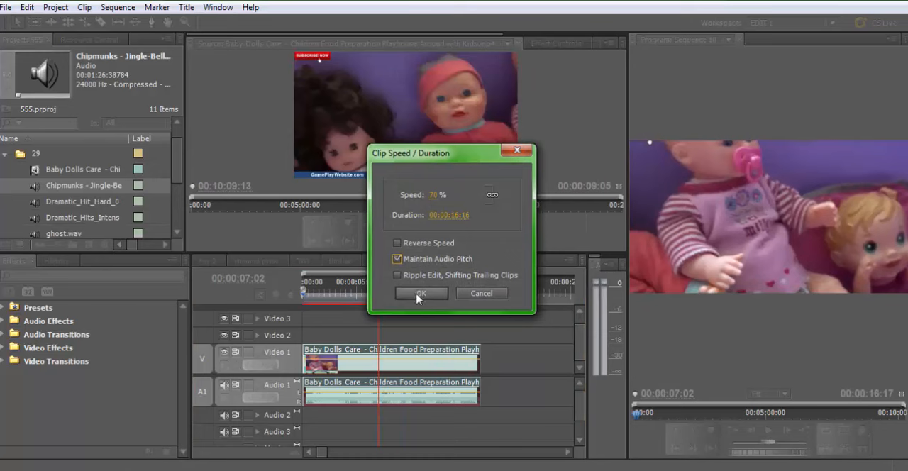
pyautogui.click(419, 294)
pyautogui.click(417, 295)
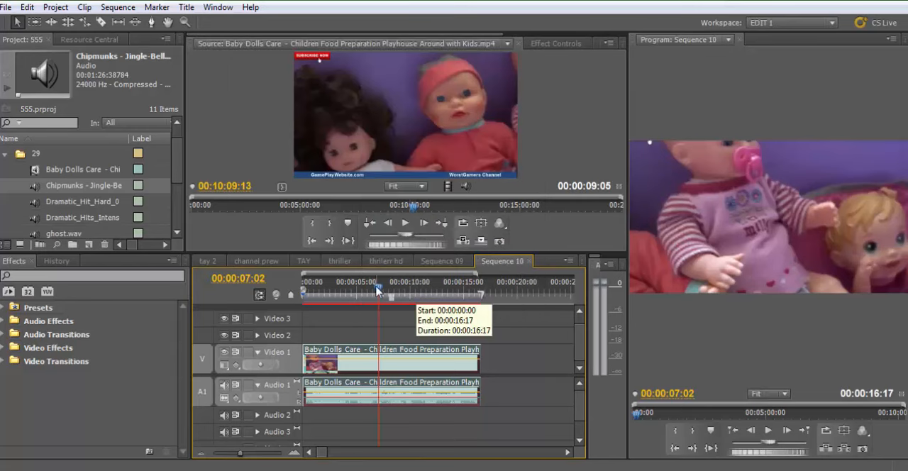
# Play the slowed clip with its audio pitch maintained and return the playhead to the start of the sequence
pyautogui.moveTo(381, 290); pyautogui.dragTo(343, 290)
pyautogui.press('Return')
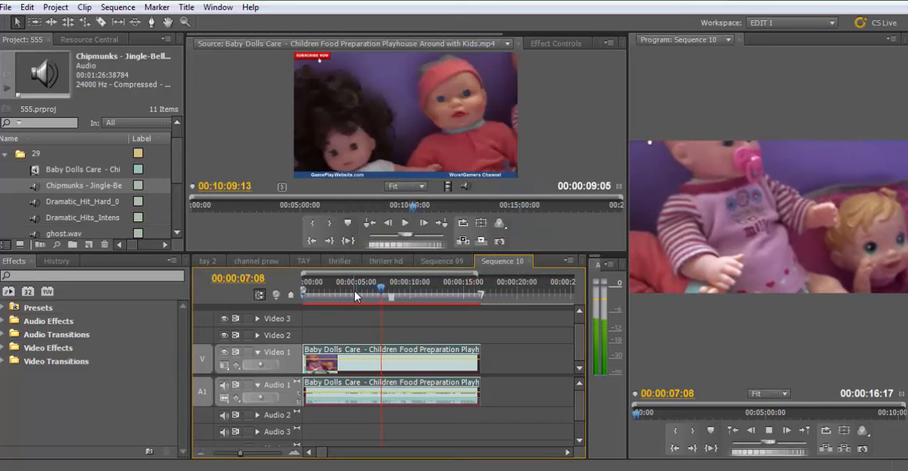
pyautogui.press('space')
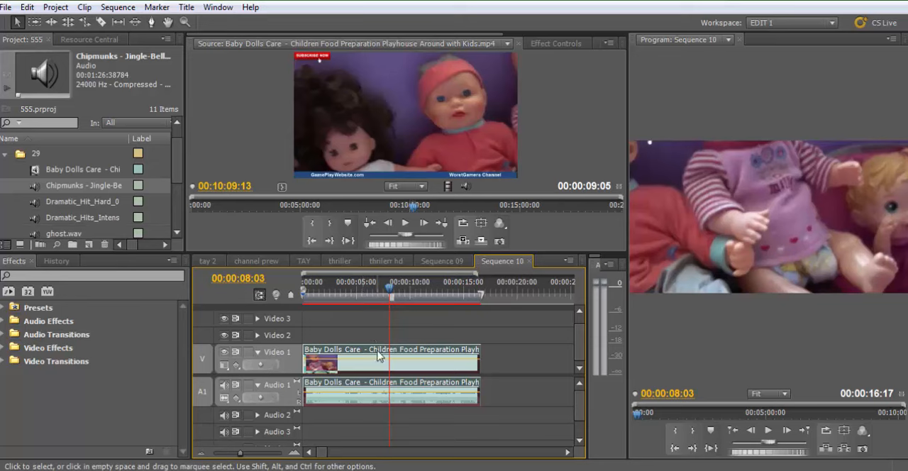
pyautogui.moveTo(425, 292); pyautogui.dragTo(332, 292)
pyautogui.press('Home')
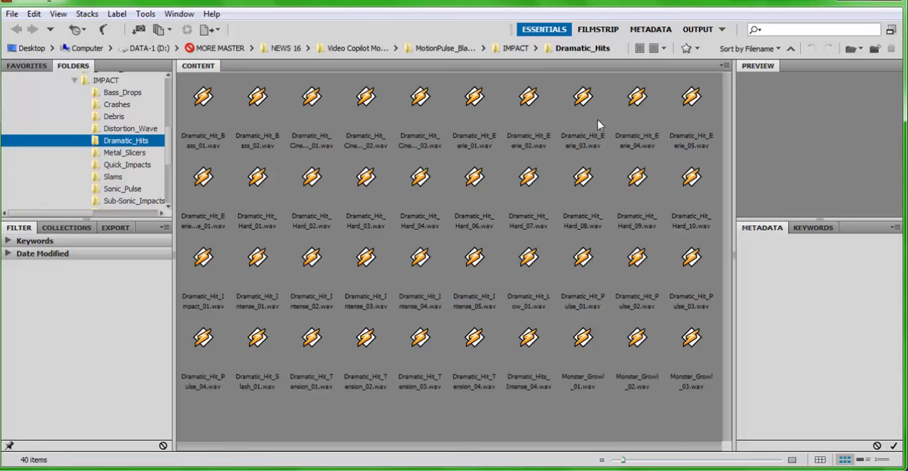
# Bring Dramatic_Hit_Eerie_02.wav from Adobe Bridge into the Premiere Pro project and place it on Audio 2 at the start of Sequence 10
pyautogui.click(528, 102)
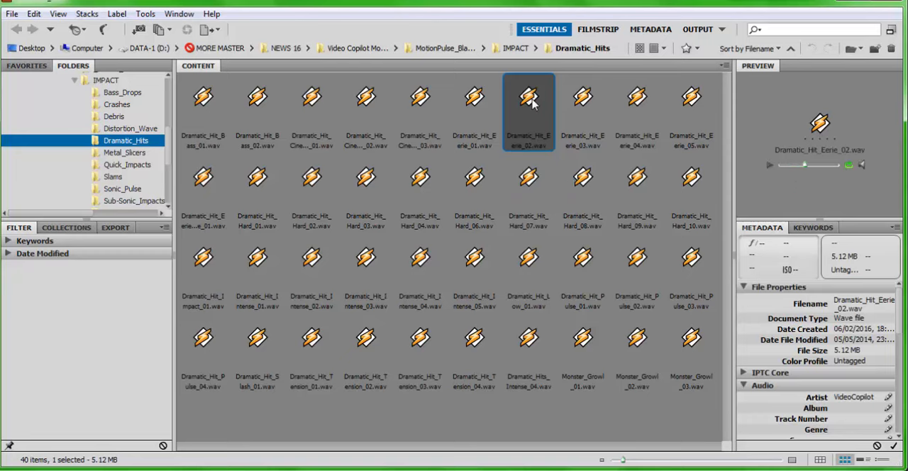
pyautogui.moveTo(532, 104); pyautogui.dragTo(412, 470)
pyautogui.moveTo(390, 470); pyautogui.dragTo(20, 178)
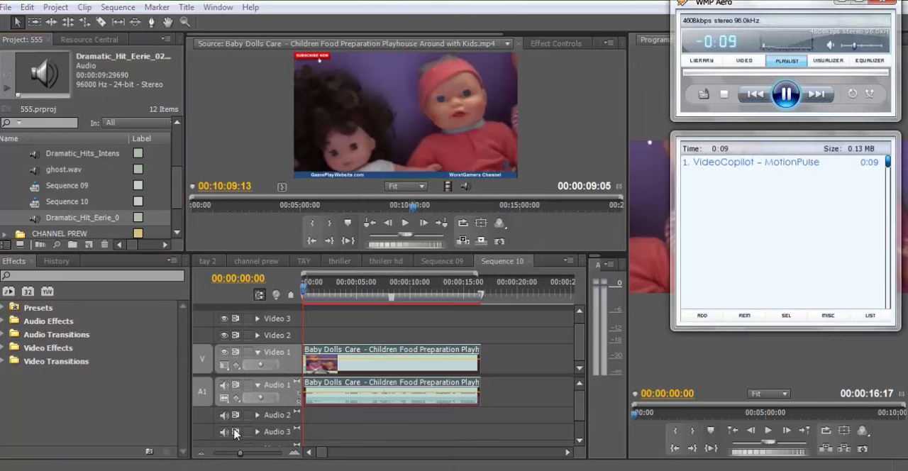
pyautogui.click(880, 8)
pyautogui.moveTo(39, 217); pyautogui.dragTo(309, 423)
pyautogui.press('=')
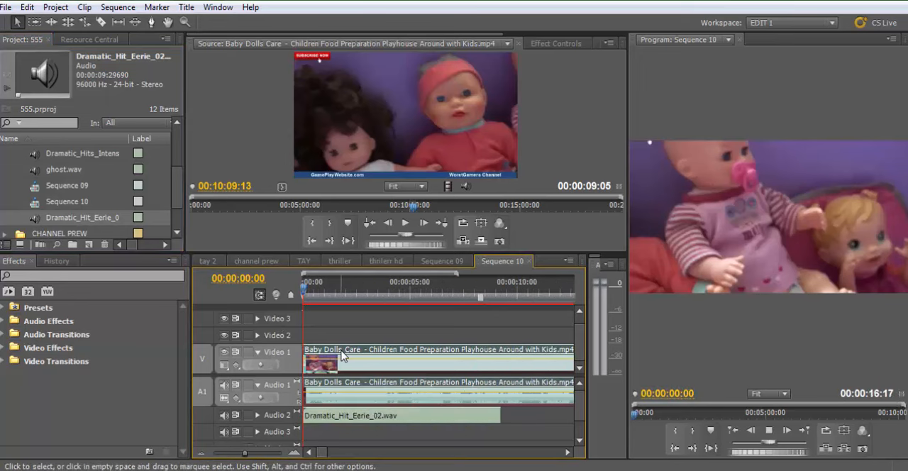
# Play the first seconds of the doll footage with the eerie hit sound and return the playhead to the sequence start
pyautogui.press('space')
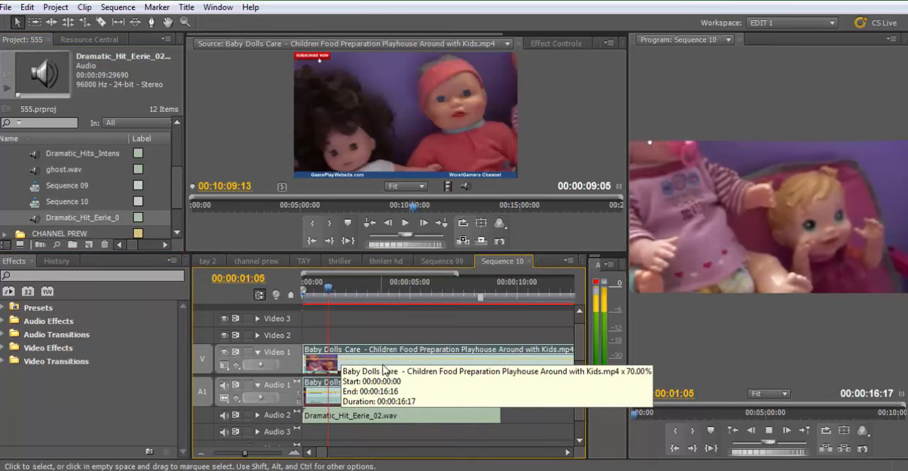
pyautogui.press('space')
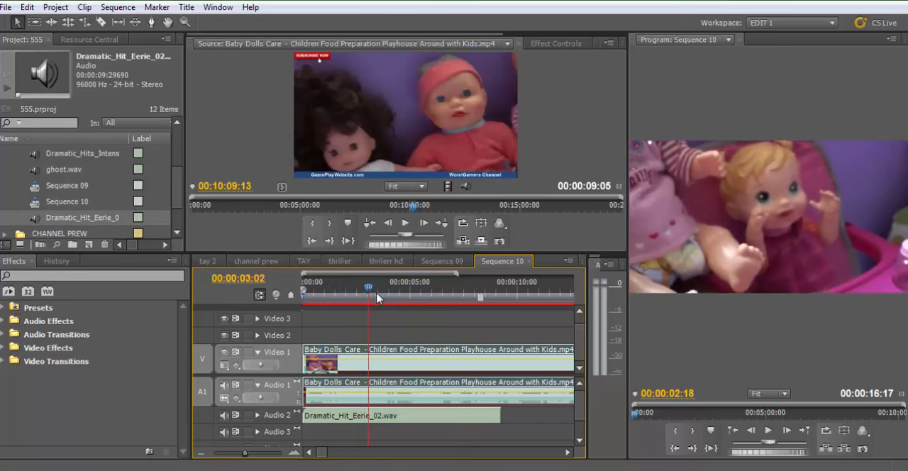
pyautogui.press('Home')
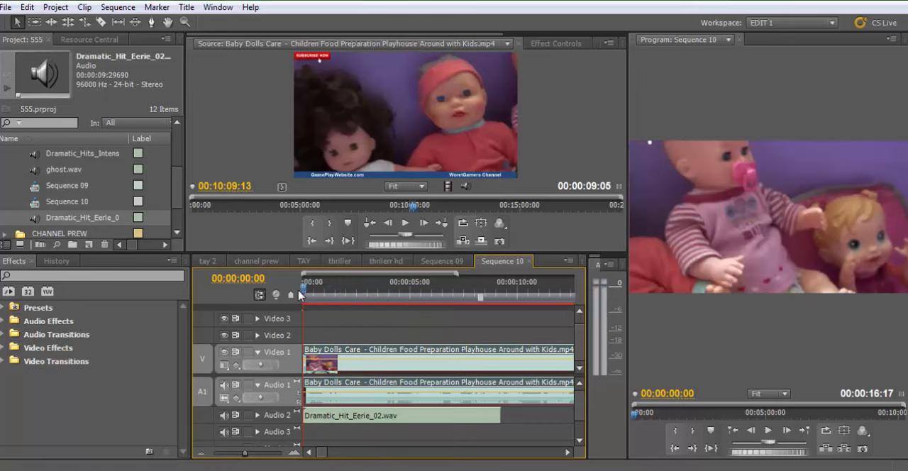
pyautogui.moveTo(308, 291); pyautogui.dragTo(307, 307)
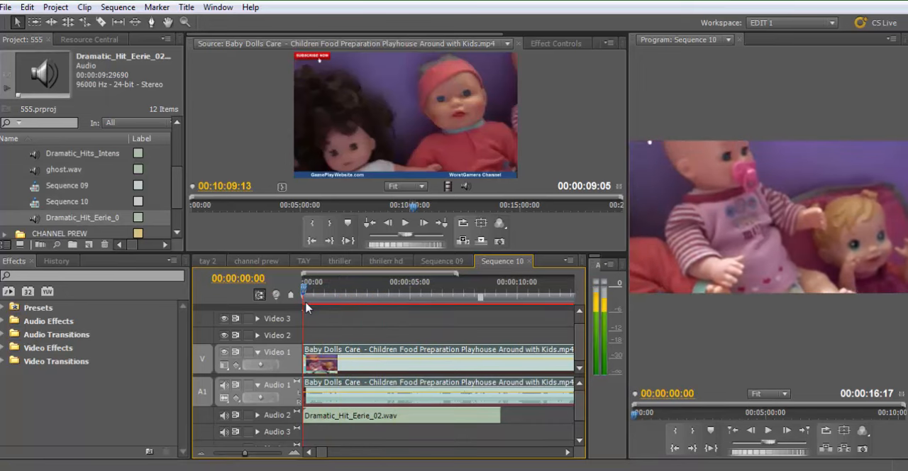
# Apply the Color Balance effect from Color Correction to the doll clip on Video 1
pyautogui.click(2, 348)
pyautogui.scroll(-2, 8, 365)
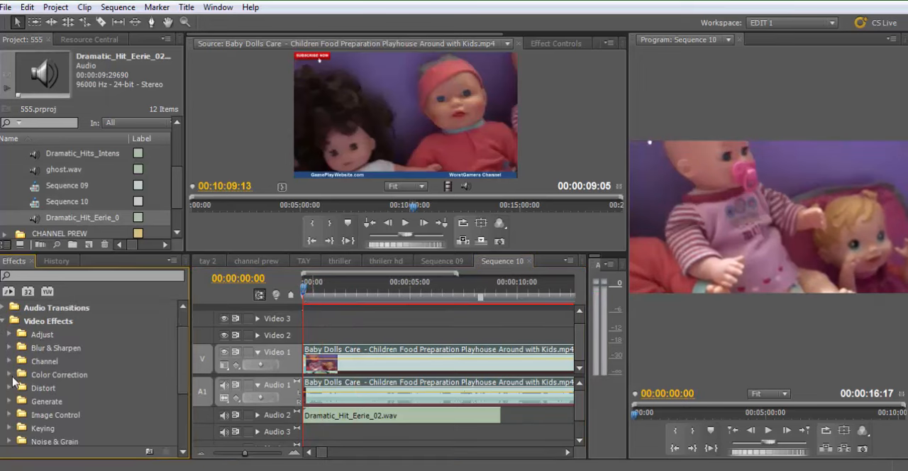
pyautogui.click(8, 375)
pyautogui.scroll(-5, 11, 376)
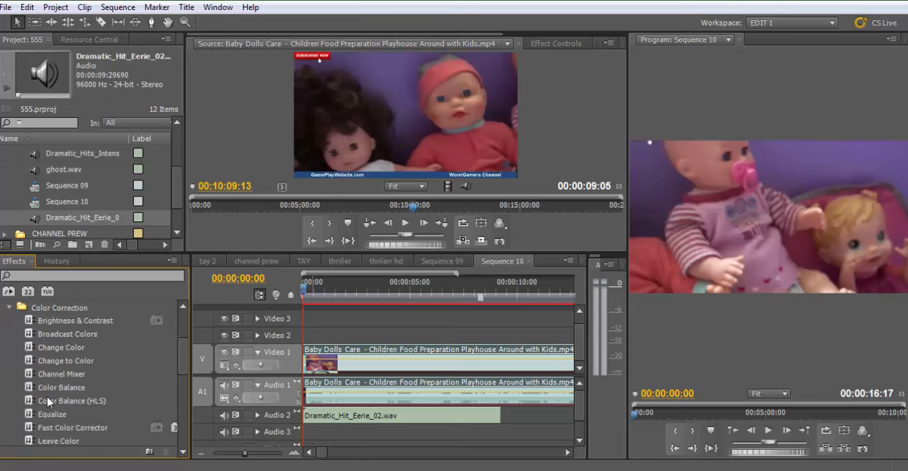
pyautogui.scroll(-5, 48, 401)
pyautogui.scroll(3, 49, 404)
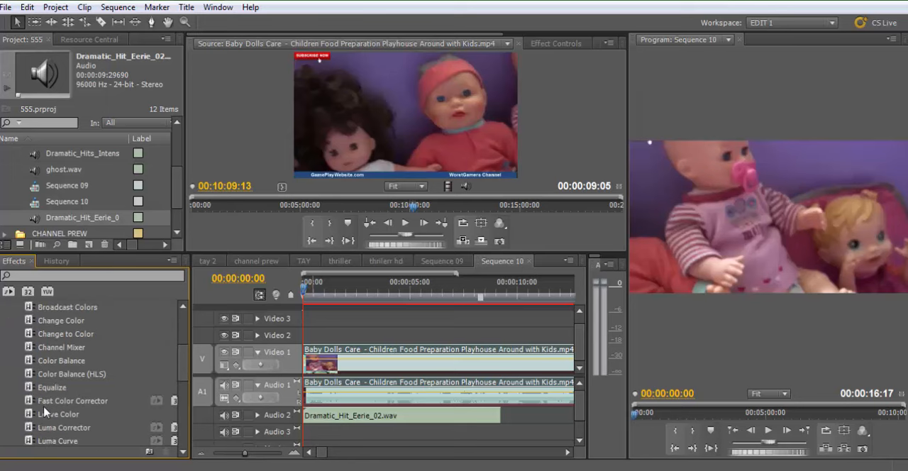
pyautogui.scroll(1, 30, 362)
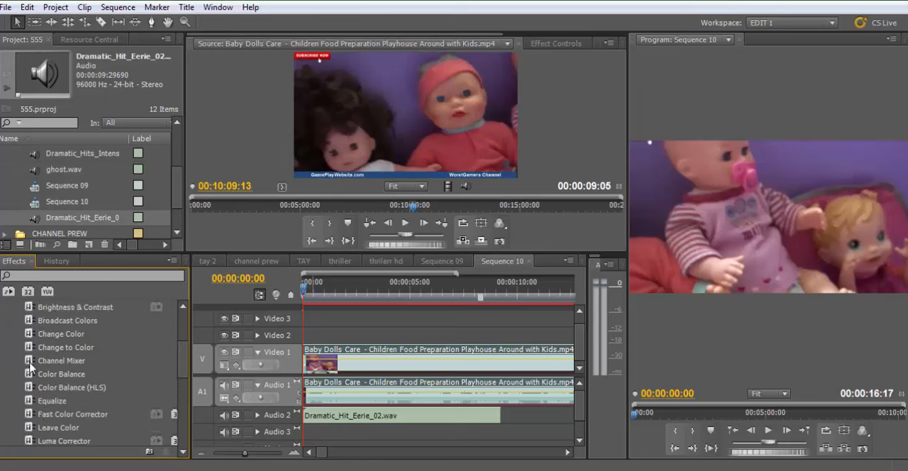
pyautogui.moveTo(30, 375); pyautogui.dragTo(383, 355)
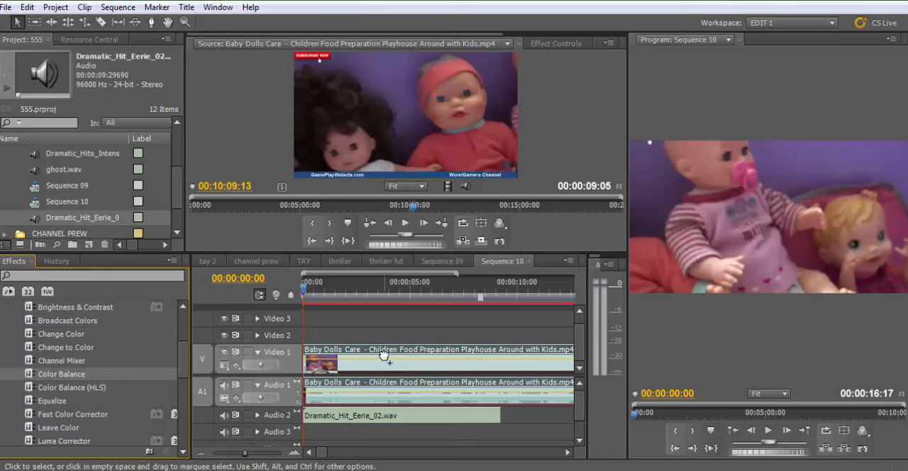
# Set the doll clip's Color Balance to Shadow Red -68, Shadow Green -7, Shadow Blue 48 and Midtone Blue -25
pyautogui.click(556, 43)
pyautogui.click(193, 134)
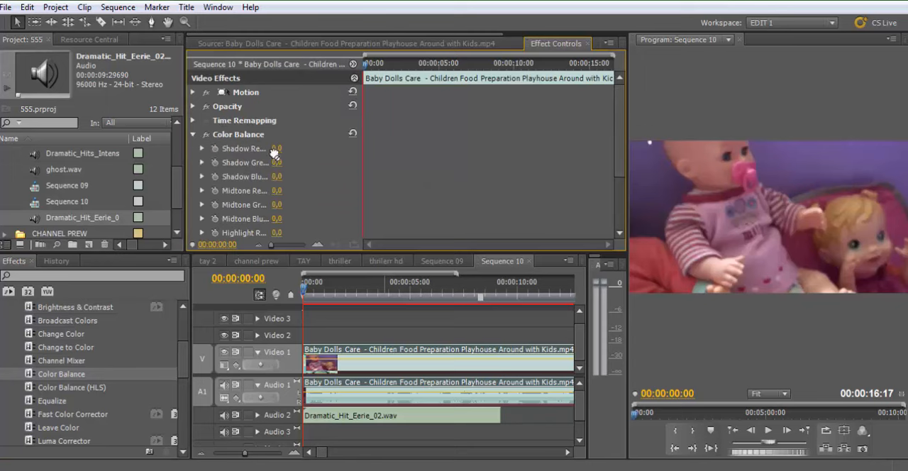
pyautogui.moveTo(277, 148); pyautogui.dragTo(240, 148)
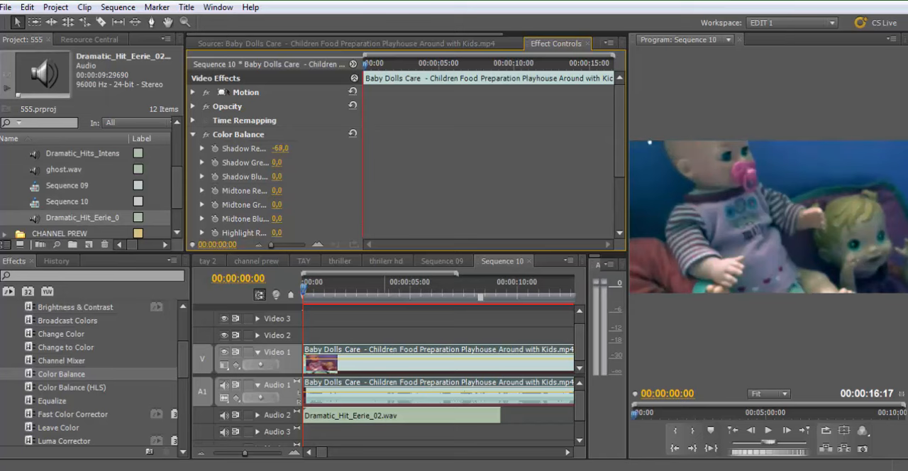
pyautogui.moveTo(269, 163); pyautogui.dragTo(256, 163)
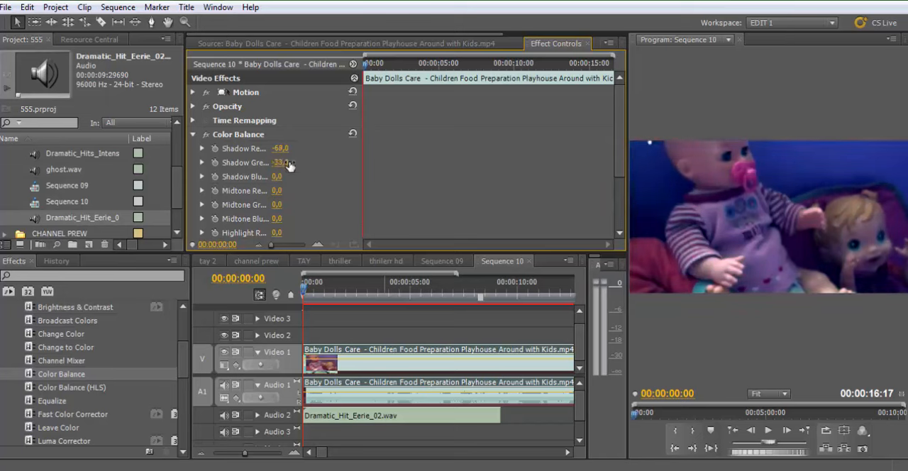
pyautogui.hotkey('ctrl', 'z')
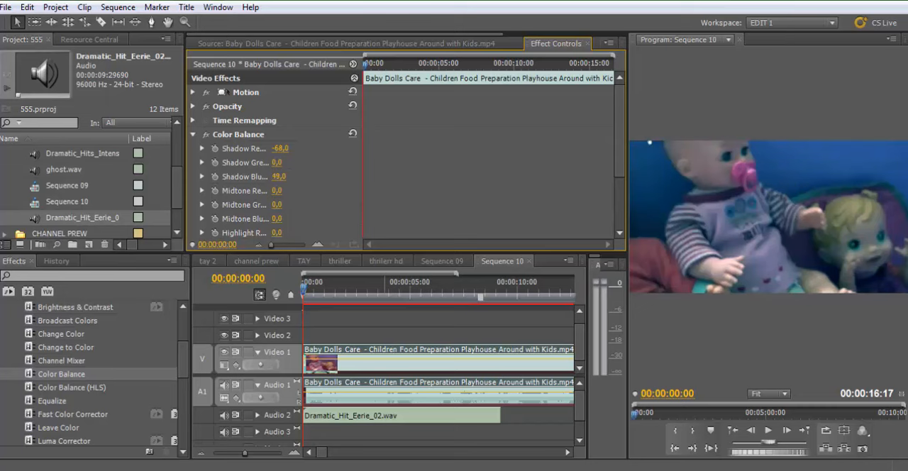
pyautogui.moveTo(285, 176); pyautogui.dragTo(303, 162)
pyautogui.scroll(-1, 319, 205)
pyautogui.moveTo(276, 205); pyautogui.dragTo(280, 206)
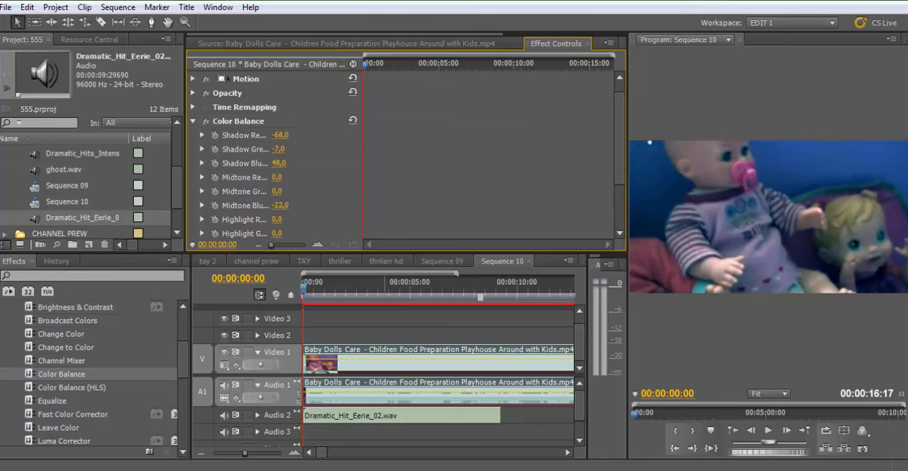
pyautogui.scroll(-4, 324, 198)
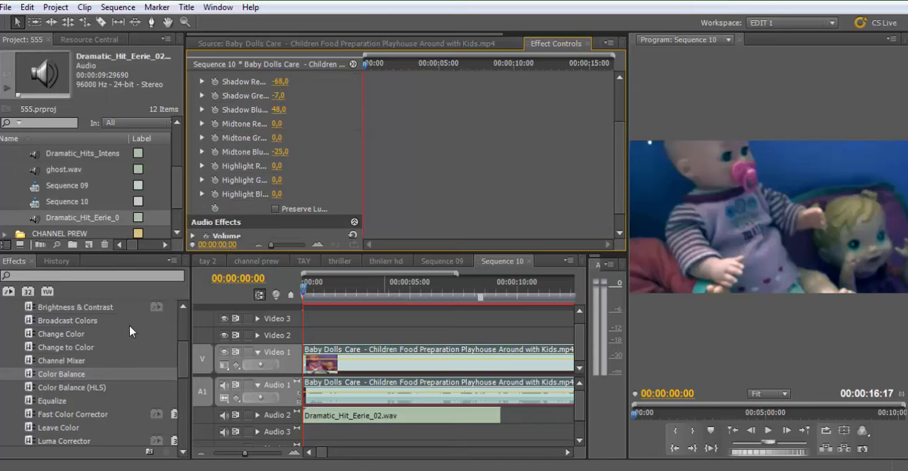
# Apply the Brightness & Contrast effect to the doll clip and set its Brightness to -19
pyautogui.moveTo(45, 315); pyautogui.dragTo(327, 369)
pyautogui.scroll(-3, 234, 222)
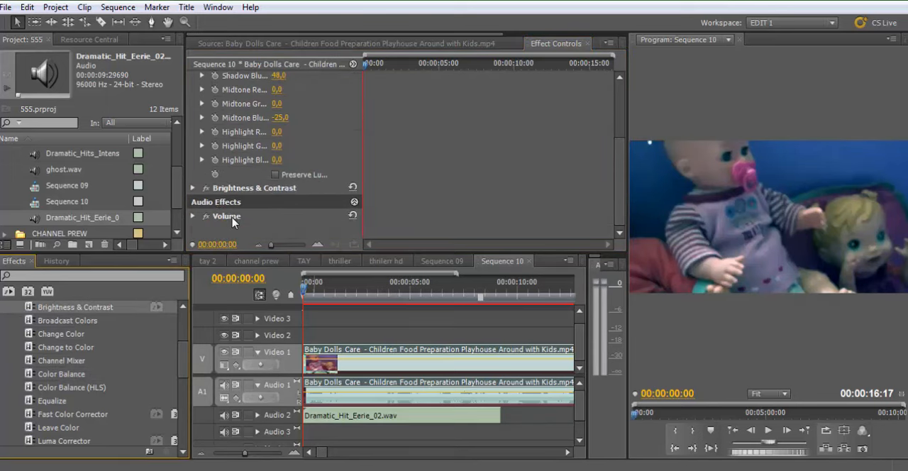
pyautogui.click(193, 184)
pyautogui.scroll(-1, 214, 195)
pyautogui.moveTo(279, 175); pyautogui.dragTo(261, 175)
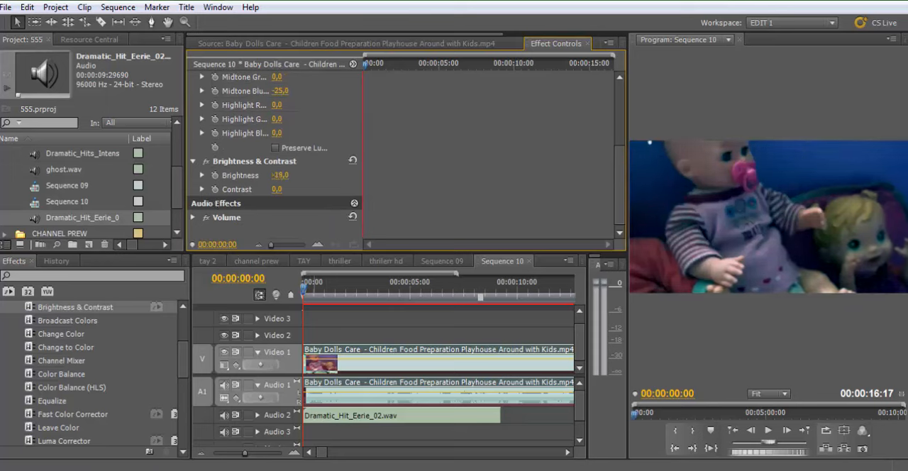
# Scrub the opening of the graded doll clip and collapse its Color Balance and Brightness & Contrast settings
pyautogui.moveTo(312, 285)
pyautogui.mouseDown()
pyautogui.moveTo(433, 286)
pyautogui.moveTo(304, 288)
pyautogui.mouseUp()
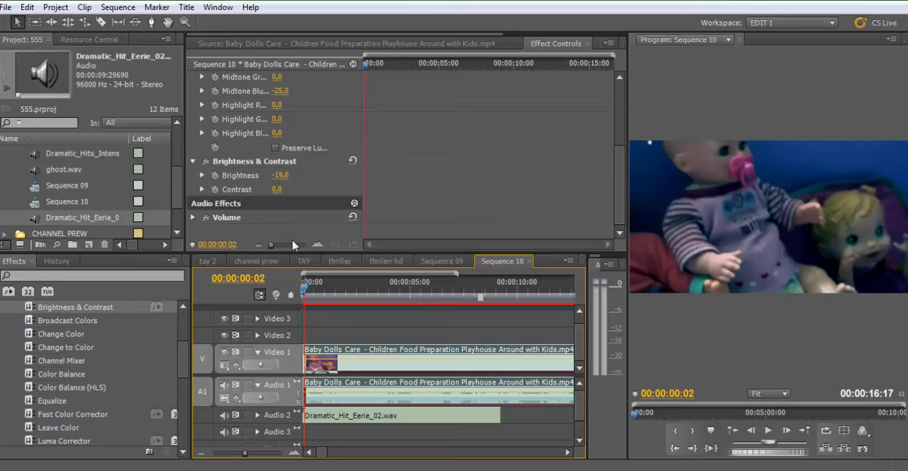
pyautogui.scroll(5, 619, 174)
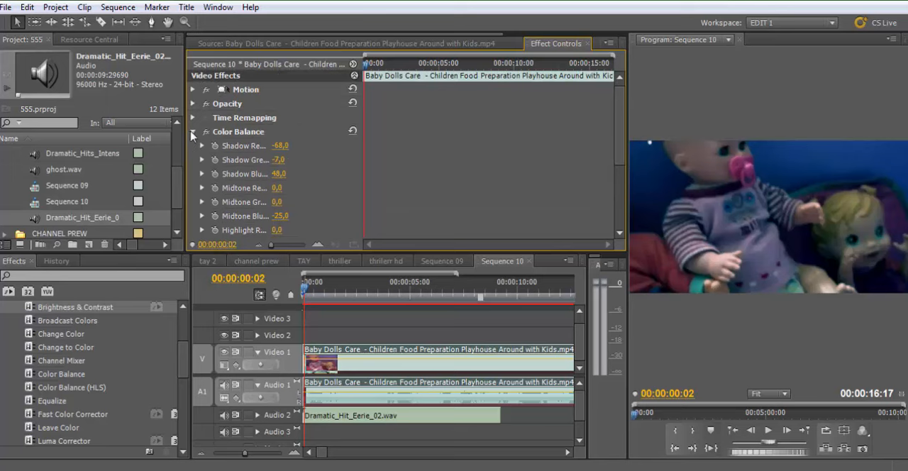
pyautogui.click(192, 132)
pyautogui.click(192, 150)
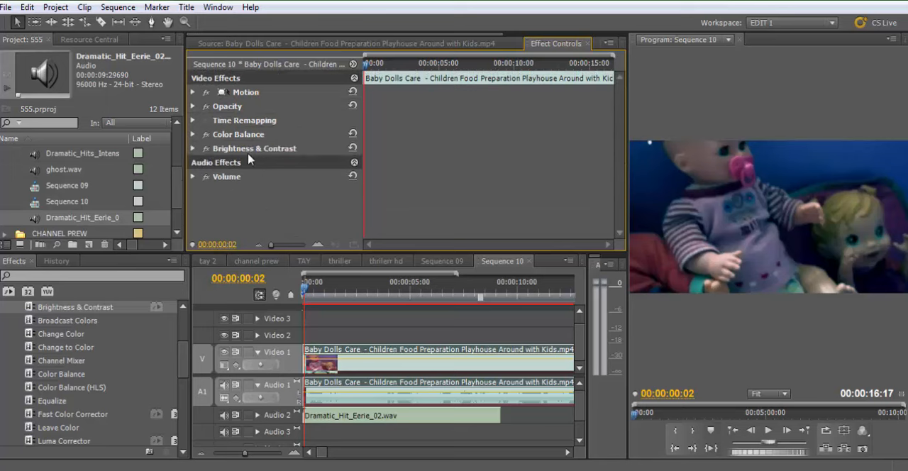
pyautogui.moveTo(335, 283); pyautogui.dragTo(298, 293)
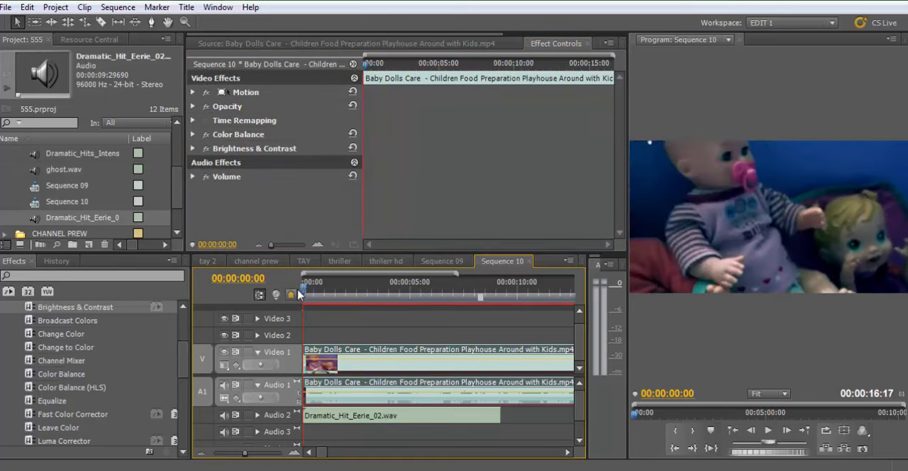
# Search the effects for "crop" and apply the Crop effect to the doll clip on Video 1
pyautogui.scroll(2, 76, 353)
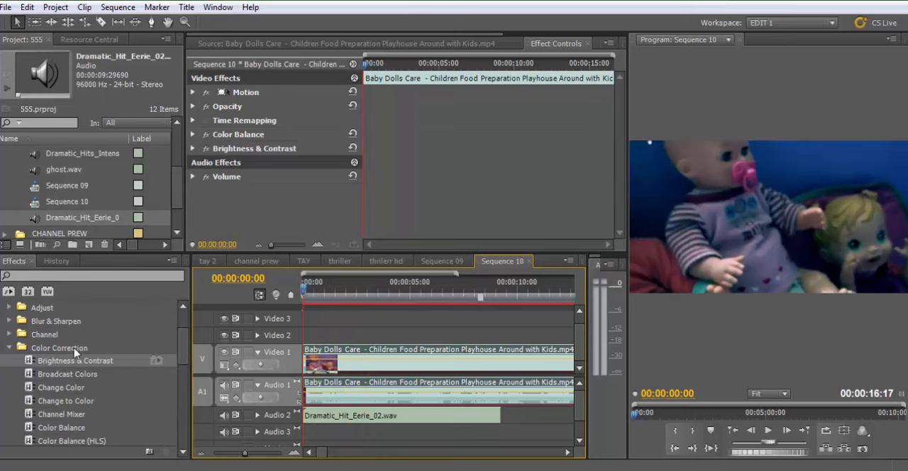
pyautogui.click(10, 347)
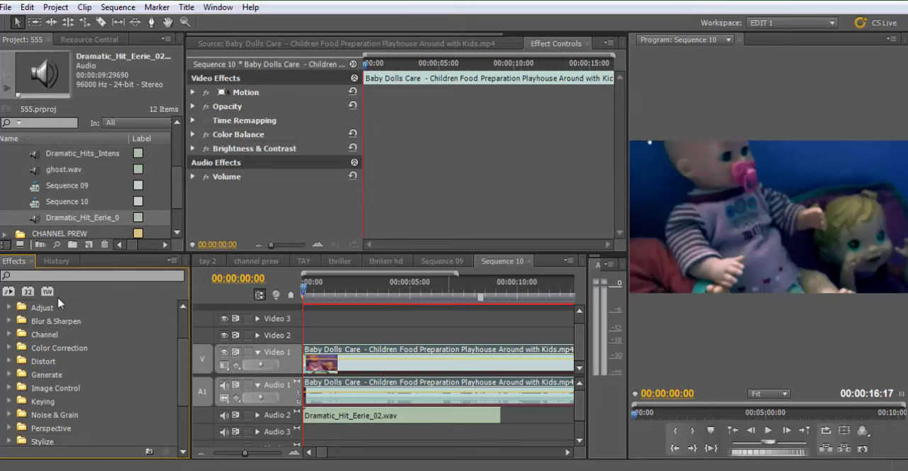
pyautogui.scroll(2, 52, 334)
pyautogui.click(10, 349)
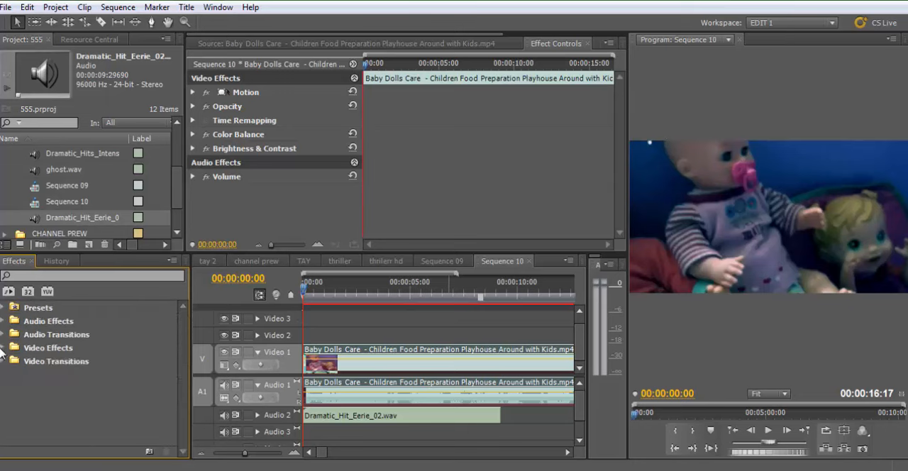
pyautogui.click(52, 276)
pyautogui.write('crop')
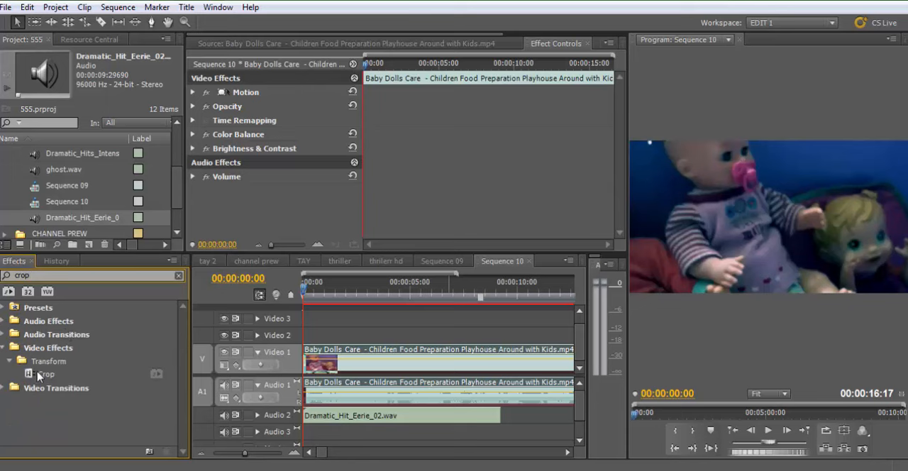
pyautogui.moveTo(39, 374); pyautogui.dragTo(331, 359)
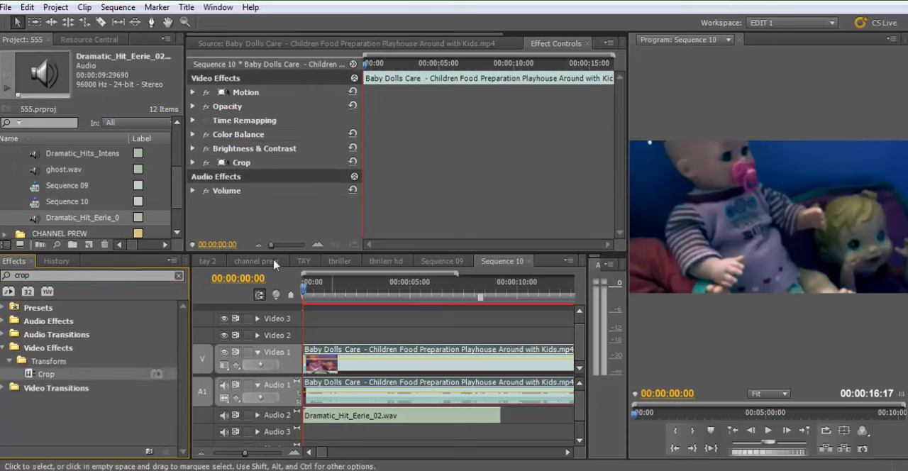
# Set the doll clip's Crop effect to 20% at the top and 20% at the bottom
pyautogui.click(193, 163)
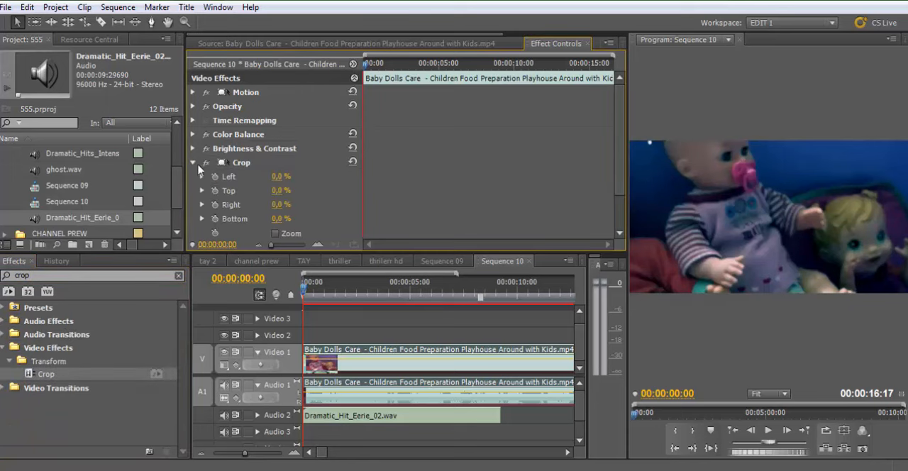
pyautogui.click(277, 191)
pyautogui.press('Return')
pyautogui.moveTo(283, 190)
pyautogui.mouseDown()
pyautogui.moveTo(293, 190)
pyautogui.moveTo(268, 190)
pyautogui.moveTo(286, 193)
pyautogui.mouseUp()
pyautogui.click(285, 191)
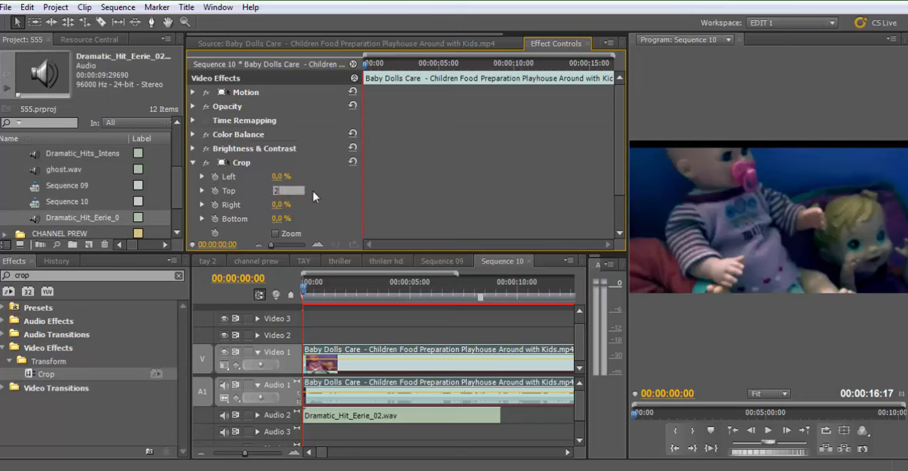
pyautogui.press('Return')
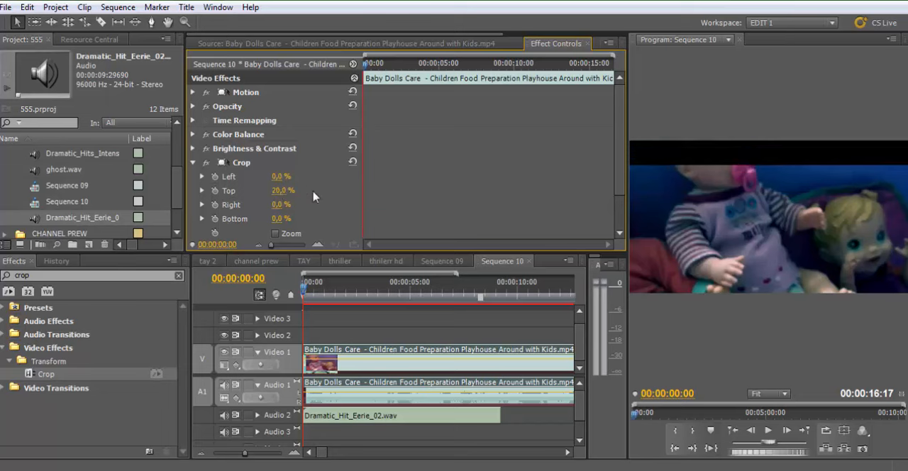
pyautogui.click(282, 219)
pyautogui.press('Return')
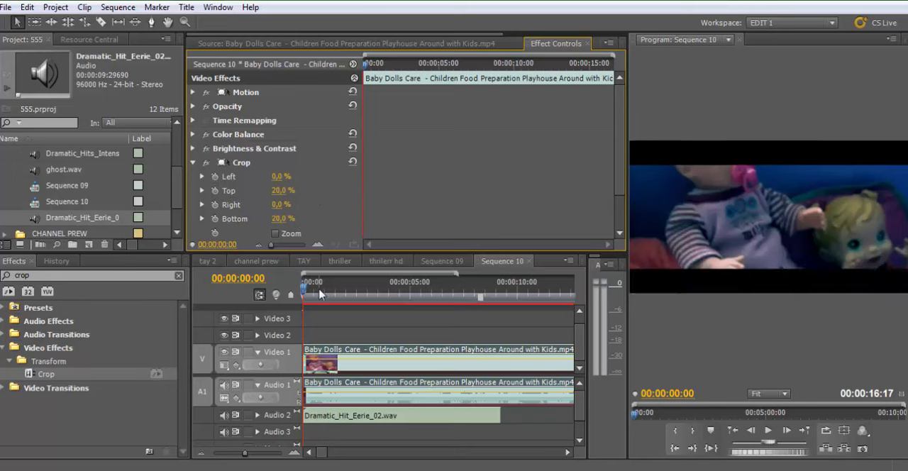
# Scrub the cropped footage and set the Crop effect's Top value to 15%
pyautogui.moveTo(376, 294); pyautogui.dragTo(296, 299)
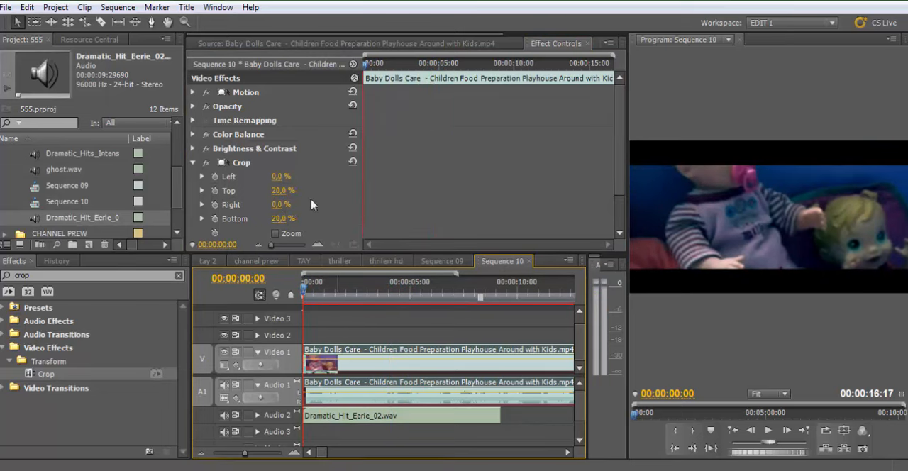
pyautogui.click(282, 190)
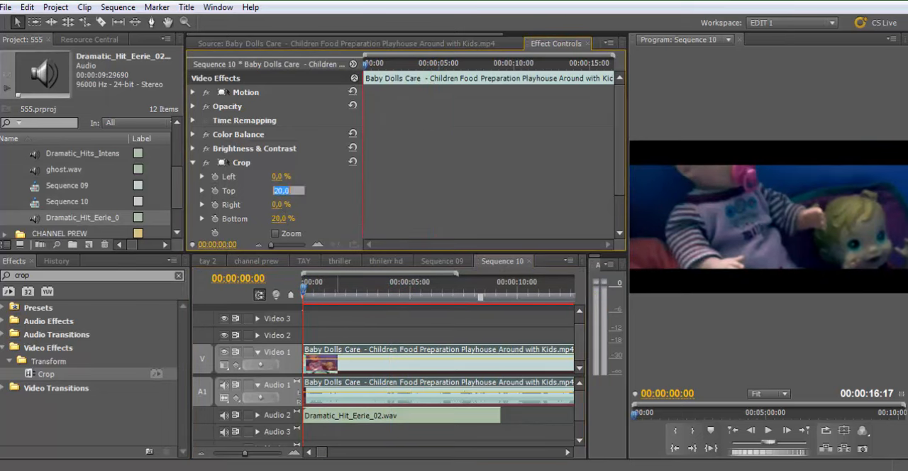
pyautogui.write('15')
pyautogui.press('Tab')
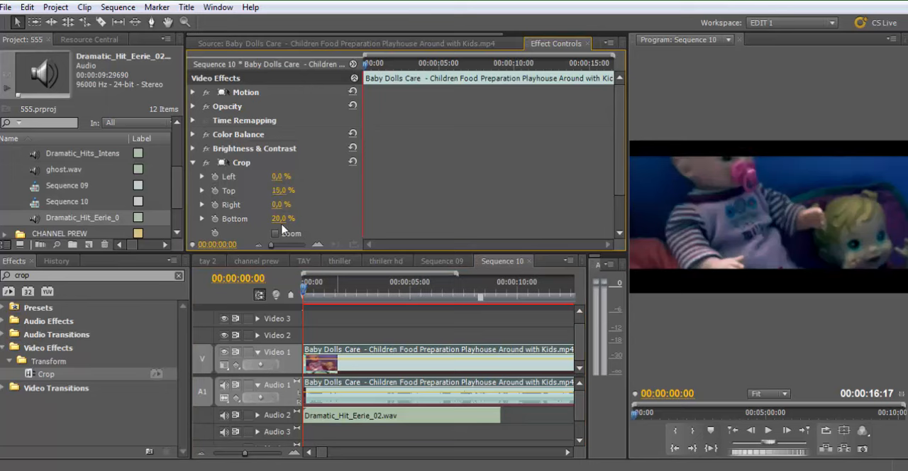
# Set the doll clip's Crop Bottom value to 15% and scrub the start of the footage
pyautogui.write('15')
pyautogui.press('Return')
pyautogui.moveTo(323, 291); pyautogui.dragTo(289, 284)
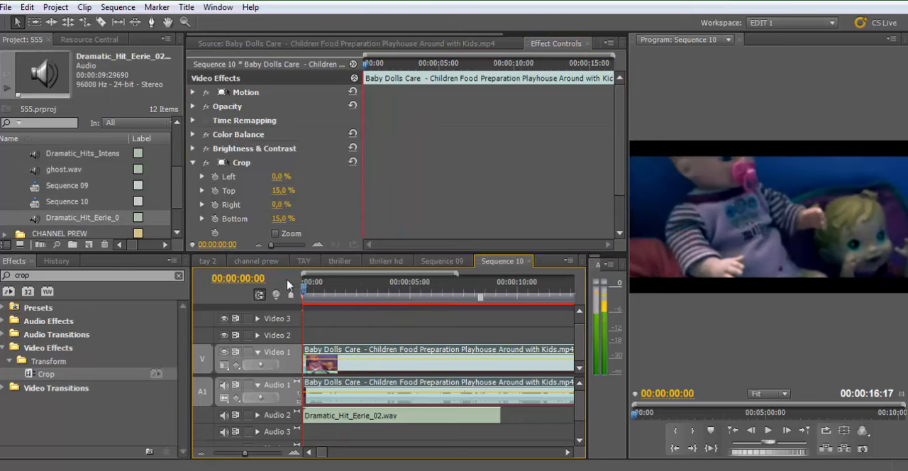
# Lower the doll clip in the frame by setting its vertical Motion position to 340
pyautogui.click(193, 93)
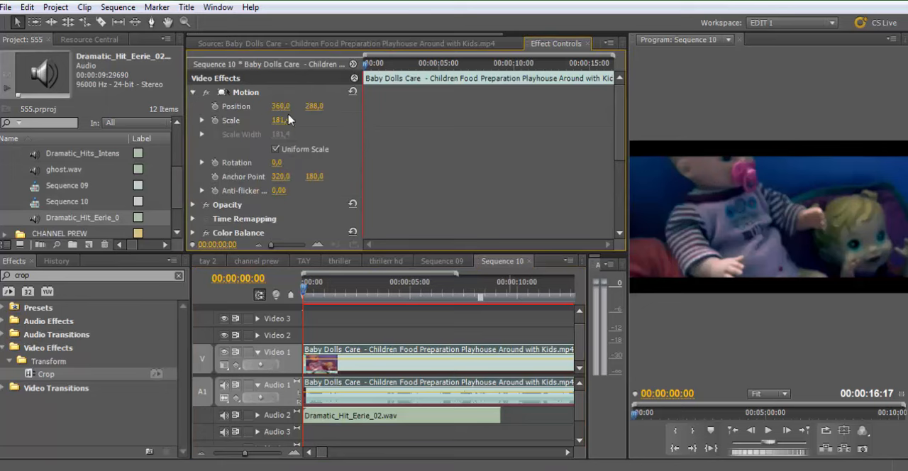
pyautogui.moveTo(312, 112)
pyautogui.mouseDown()
pyautogui.moveTo(332, 112)
pyautogui.moveTo(310, 106)
pyautogui.mouseUp()
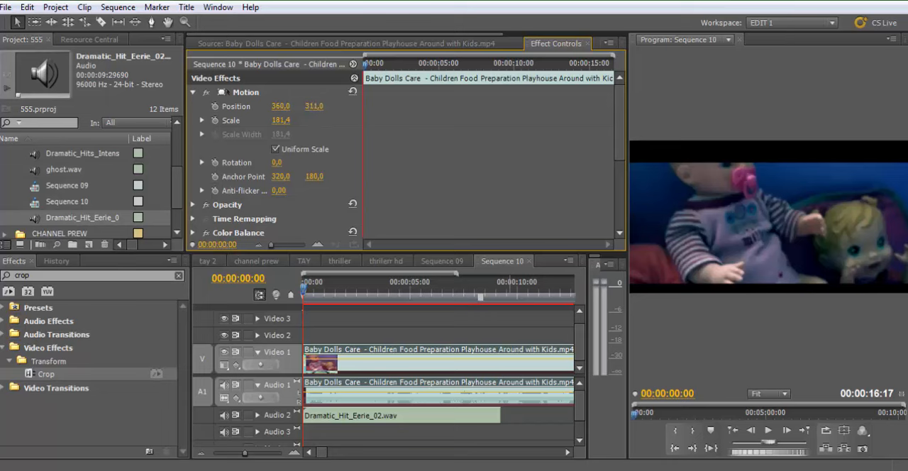
pyautogui.moveTo(314, 106); pyautogui.dragTo(343, 105)
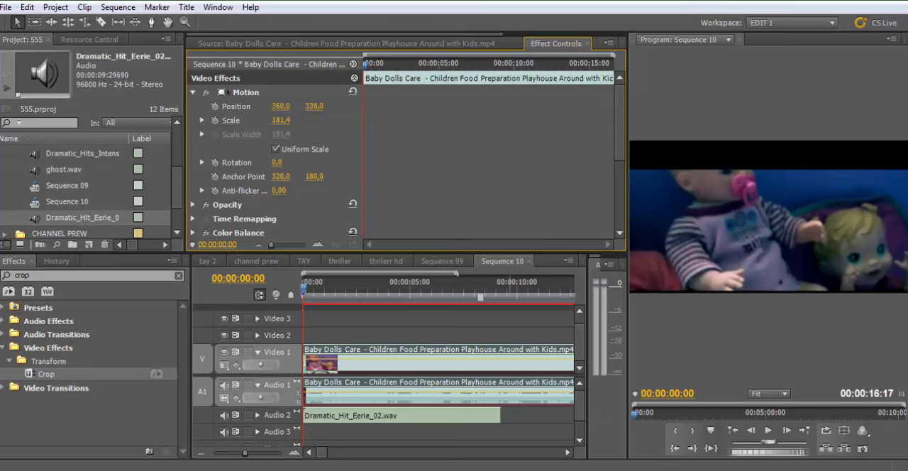
pyautogui.click(317, 106)
pyautogui.write('340')
pyautogui.press('Return')
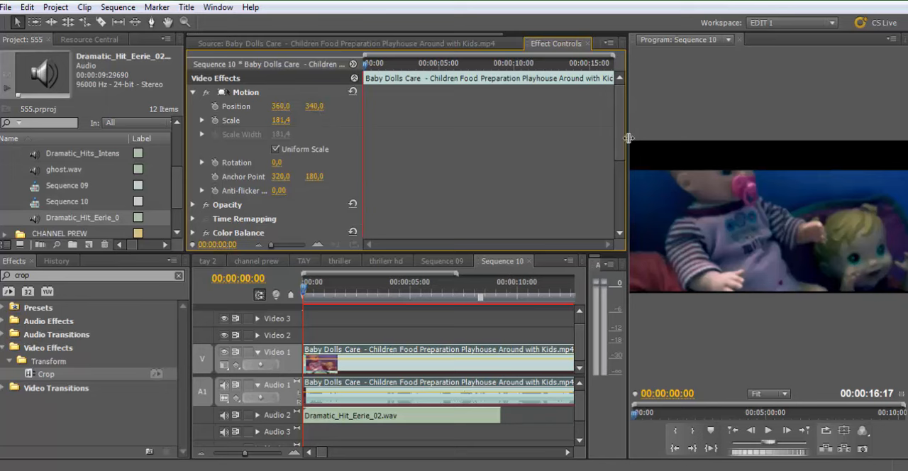
# Rebalance the doll clip's Crop effect to 10% at the top and 25% at the bottom
pyautogui.moveTo(620, 152); pyautogui.dragTo(621, 224)
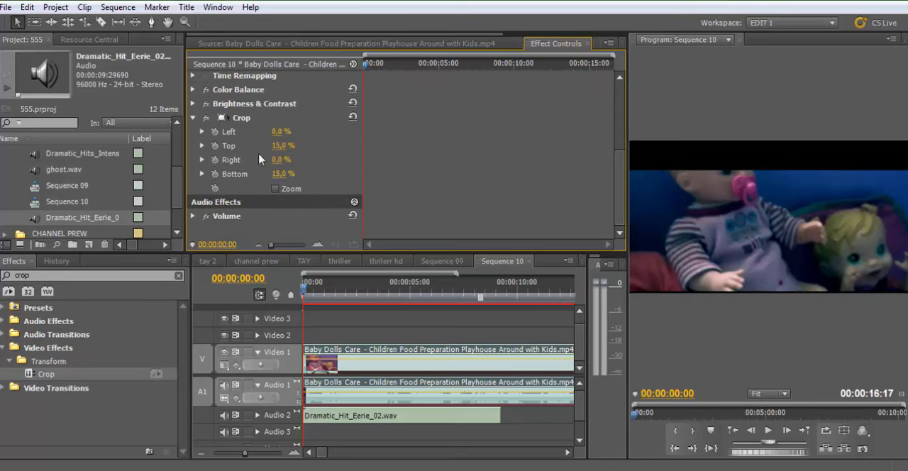
pyautogui.moveTo(280, 145)
pyautogui.mouseDown()
pyautogui.moveTo(261, 145)
pyautogui.moveTo(274, 145)
pyautogui.mouseUp()
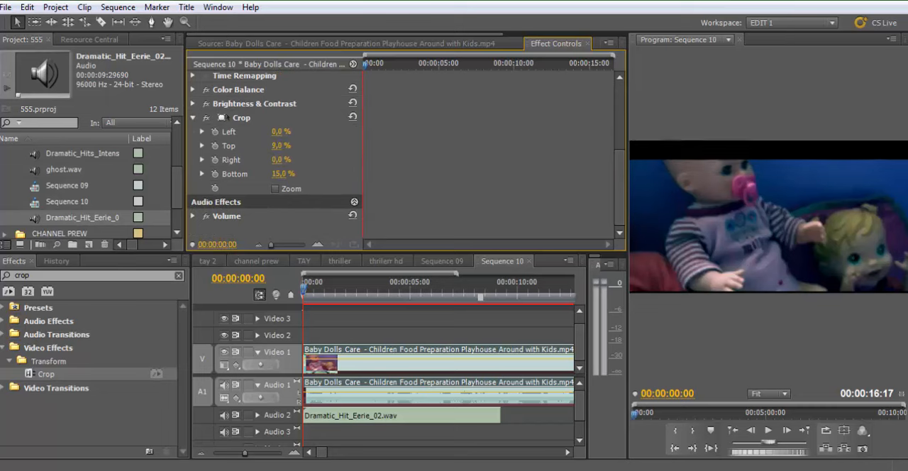
pyautogui.click(281, 146)
pyautogui.write('10')
pyautogui.press('Return')
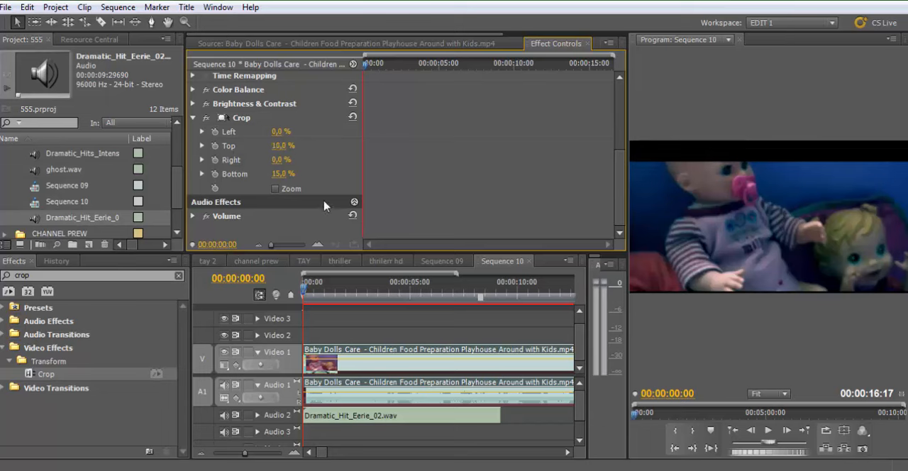
pyautogui.click(282, 174)
pyautogui.press('Return')
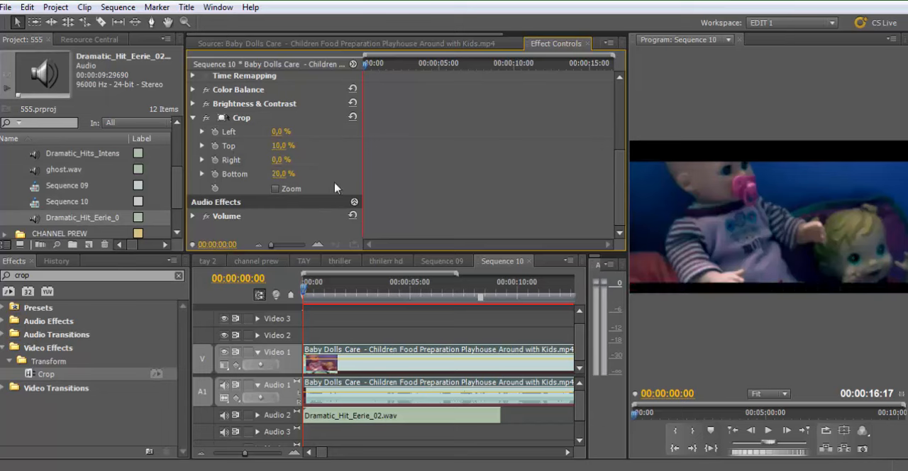
pyautogui.click(283, 174)
pyautogui.press('Return')
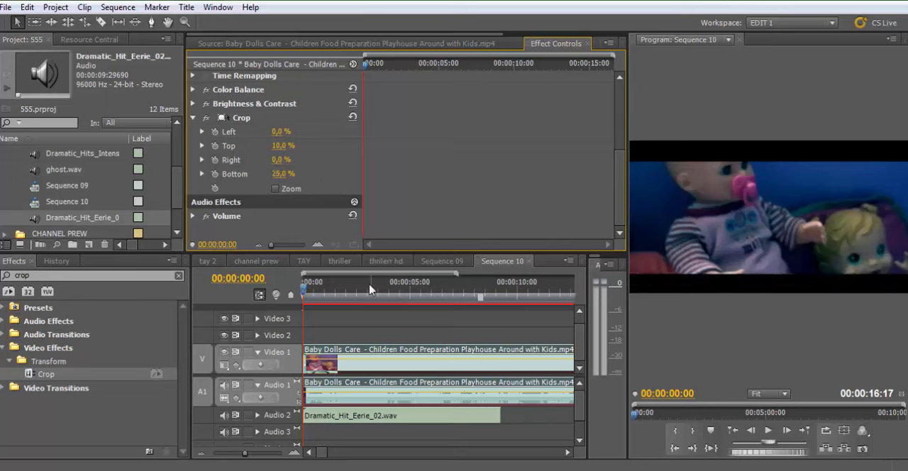
# Scrub the opening of the repositioned, cropped doll clip and save the project
pyautogui.moveTo(338, 285); pyautogui.dragTo(291, 297)
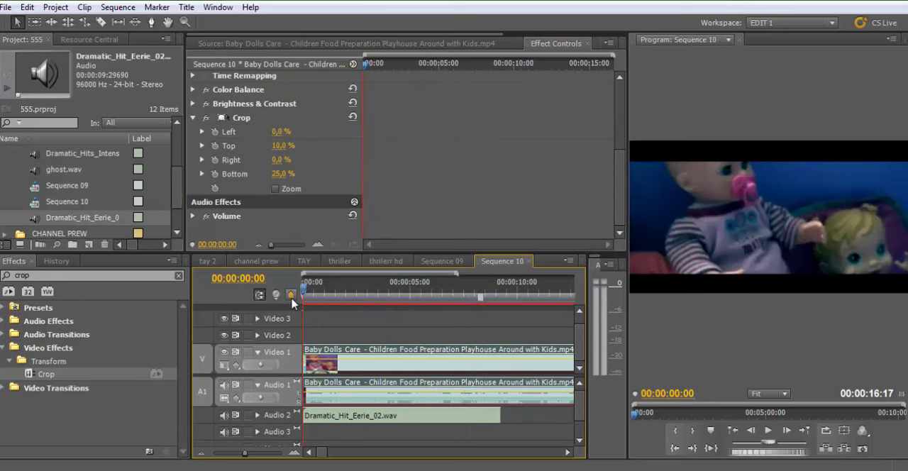
pyautogui.click(315, 284)
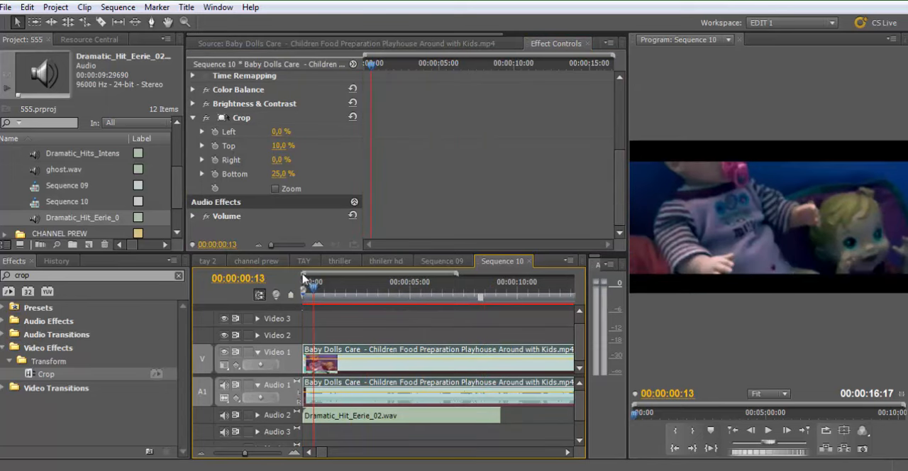
pyautogui.moveTo(321, 286); pyautogui.dragTo(306, 288)
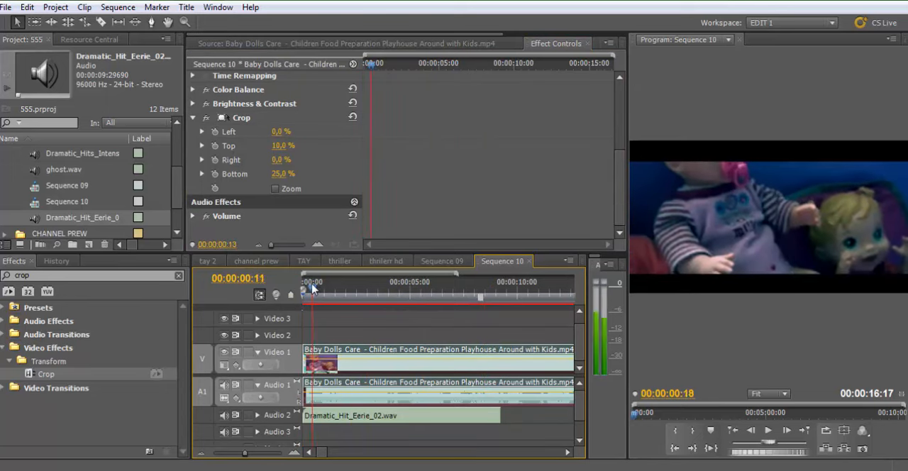
pyautogui.hotkey('ctrl', 's')
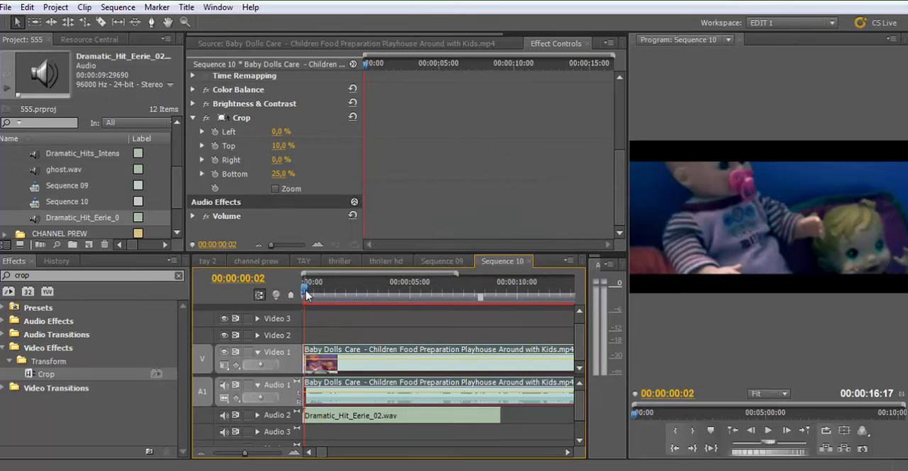
# Expand Audio 2, raise the Dramatic_Hit_Eerie_02.wav volume to about 1.8 dB, and play the sequence from the start
pyautogui.click(247, 415)
pyautogui.click(257, 415)
pyautogui.moveTo(383, 429); pyautogui.dragTo(383, 424)
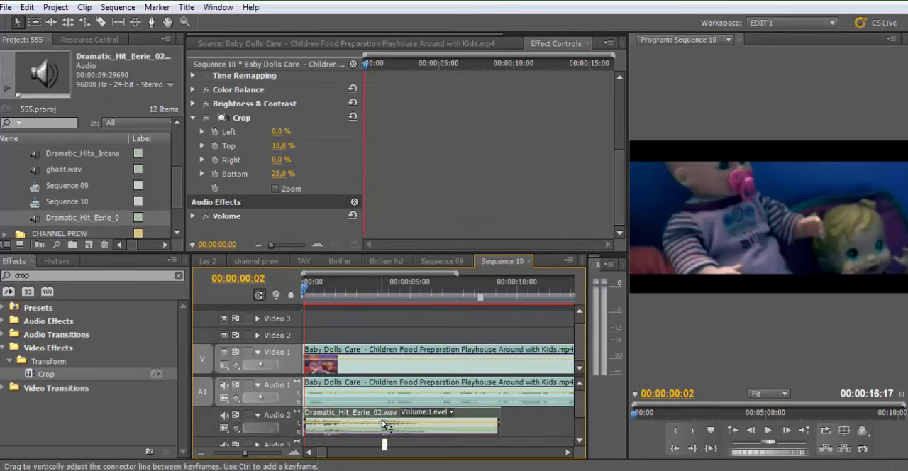
pyautogui.press('space')
pyautogui.click(303, 298)
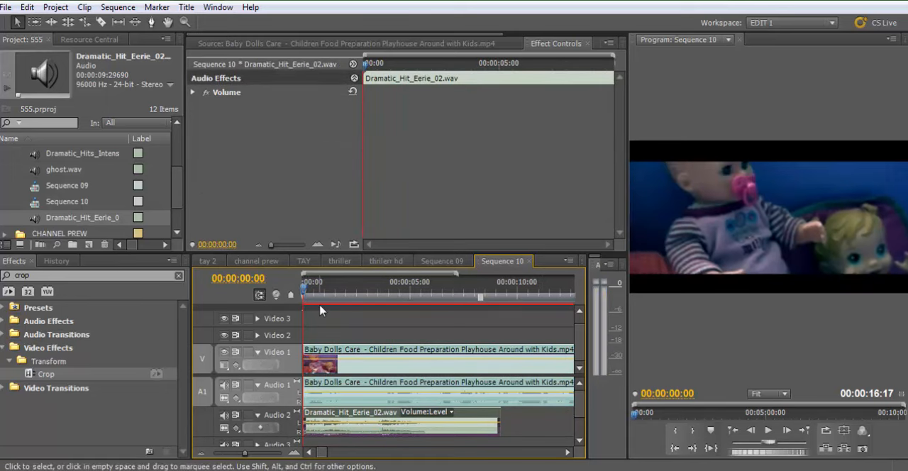
pyautogui.press('space')
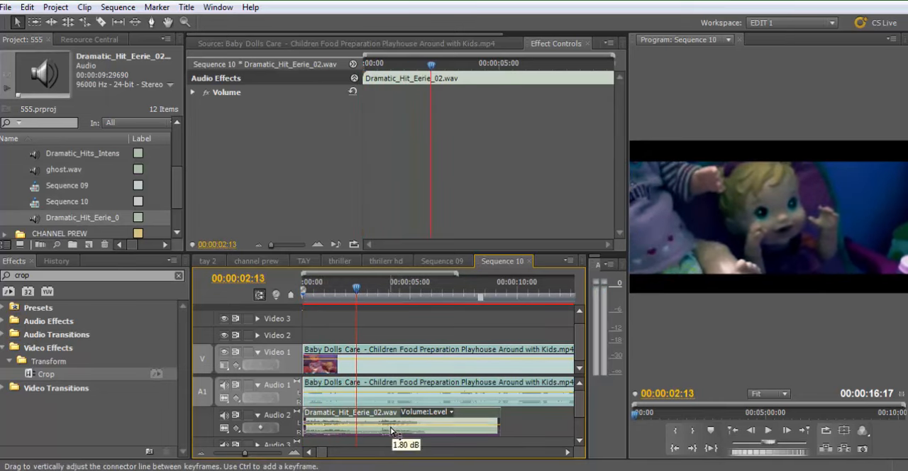
# Slow the Dramatic_Hit_Eerie_02.wav clip to 70% speed and play the sequence from the start
pyautogui.rightClick(394, 430)
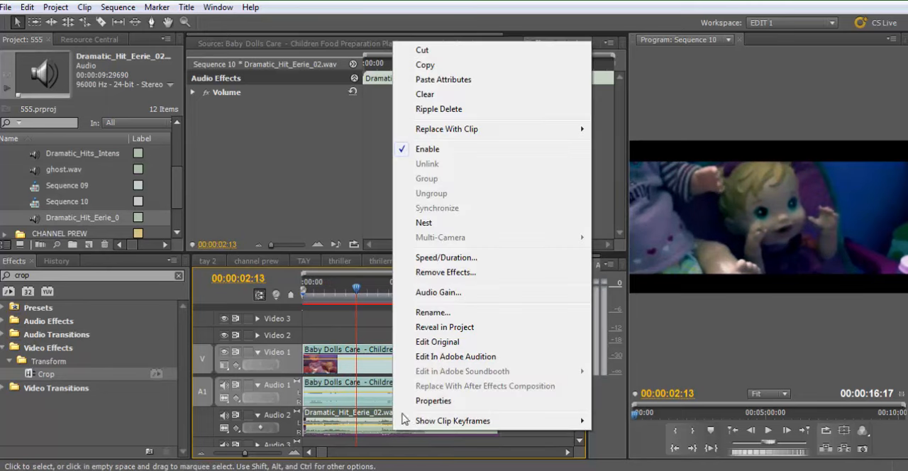
pyautogui.click(444, 259)
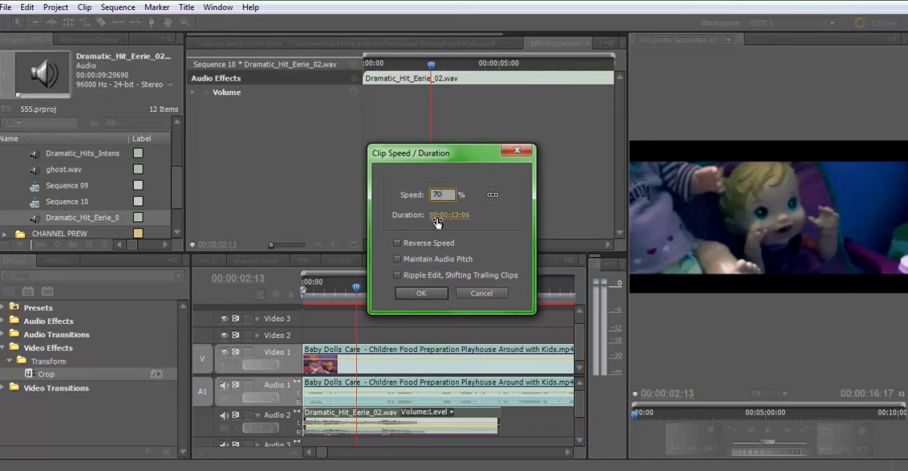
pyautogui.click(422, 293)
pyautogui.click(303, 291)
pyautogui.press('Return')
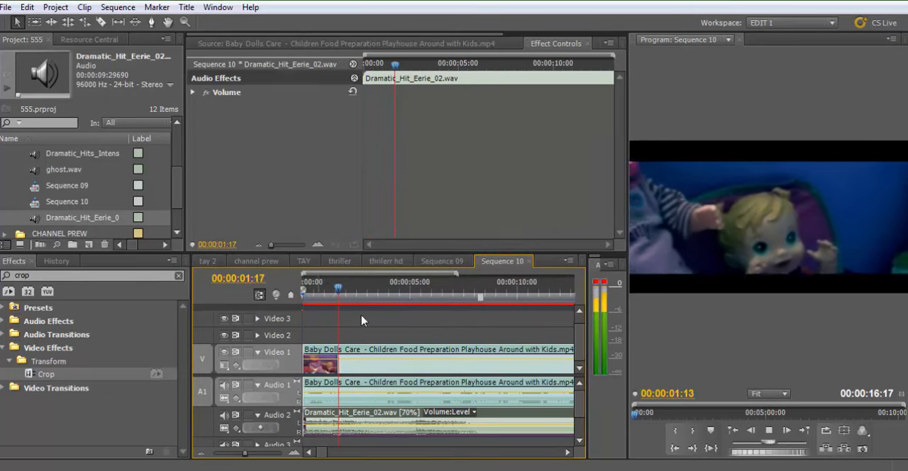
# Lower the volume of the doll clip's own sound on Audio 1 and play the sequence to check the mix
pyautogui.moveTo(388, 398); pyautogui.dragTo(388, 400)
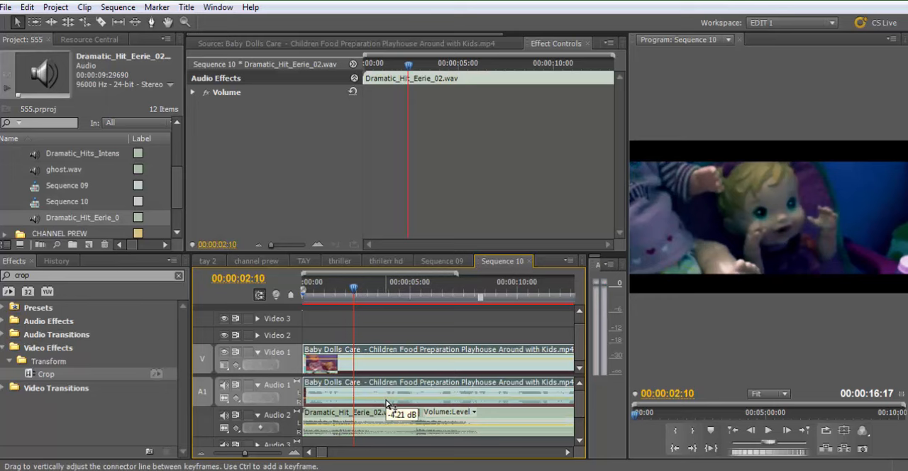
pyautogui.moveTo(387, 401); pyautogui.dragTo(388, 401)
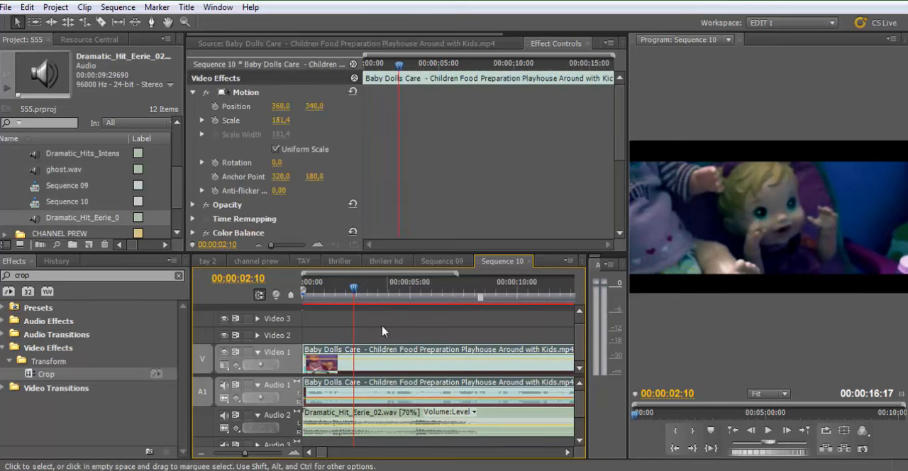
pyautogui.moveTo(337, 288); pyautogui.dragTo(329, 288)
pyautogui.press('Return')
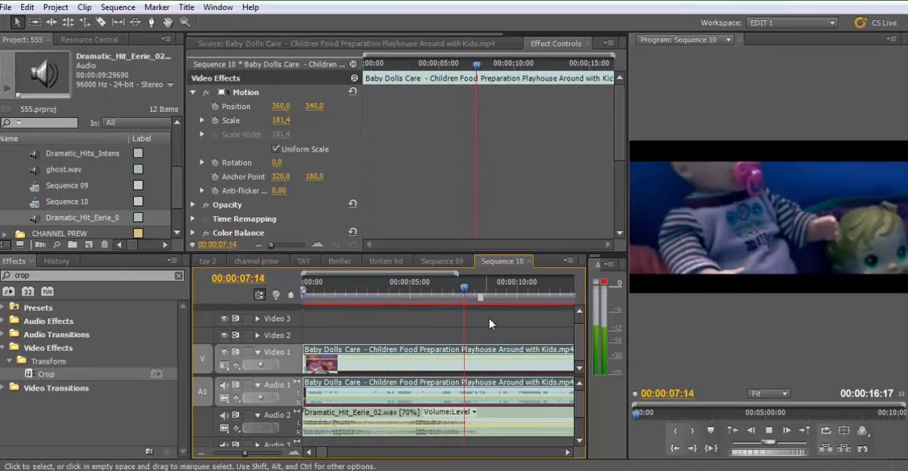
pyautogui.press('space')
# Open the ghost.wav sound from the project in the source monitor and listen to it
pyautogui.press('-')
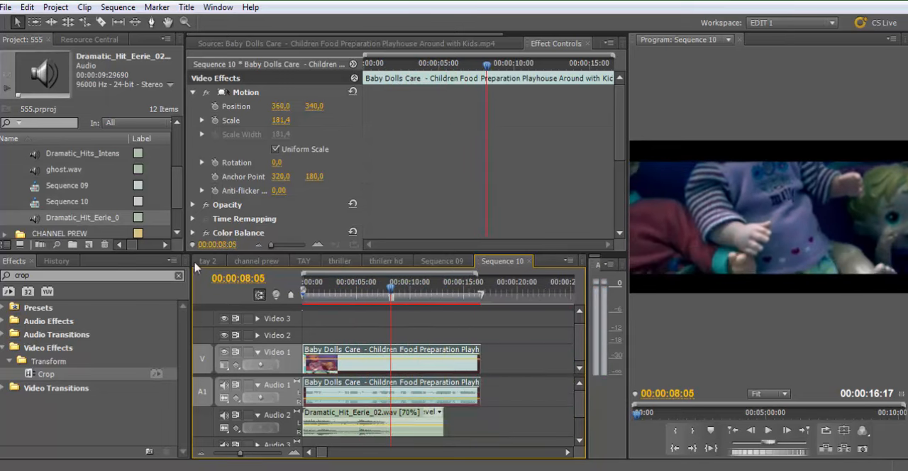
pyautogui.scroll(2, 65, 217)
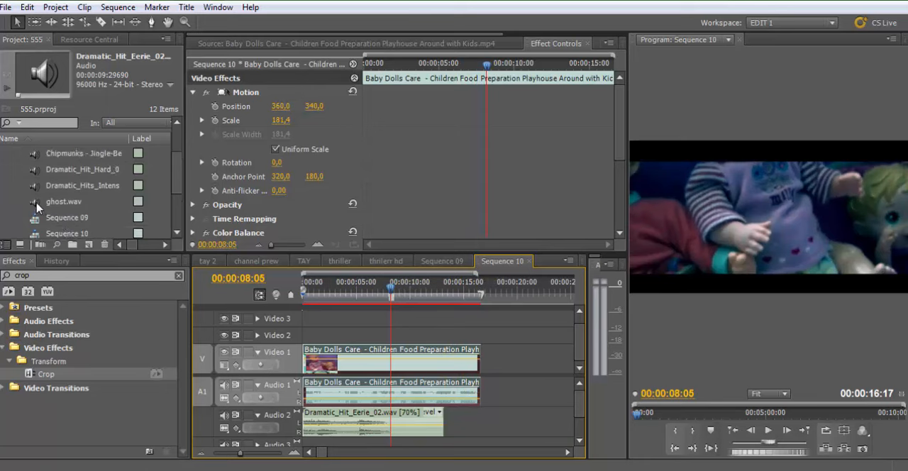
pyautogui.doubleClick(37, 203)
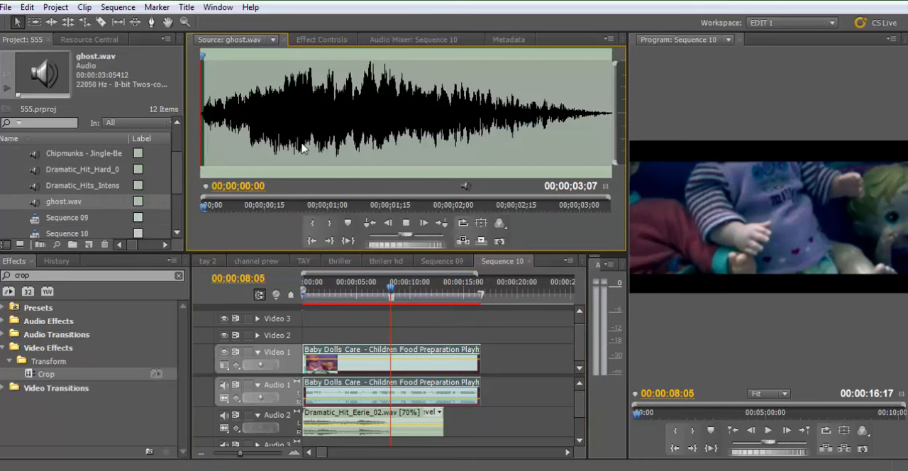
pyautogui.press('space')
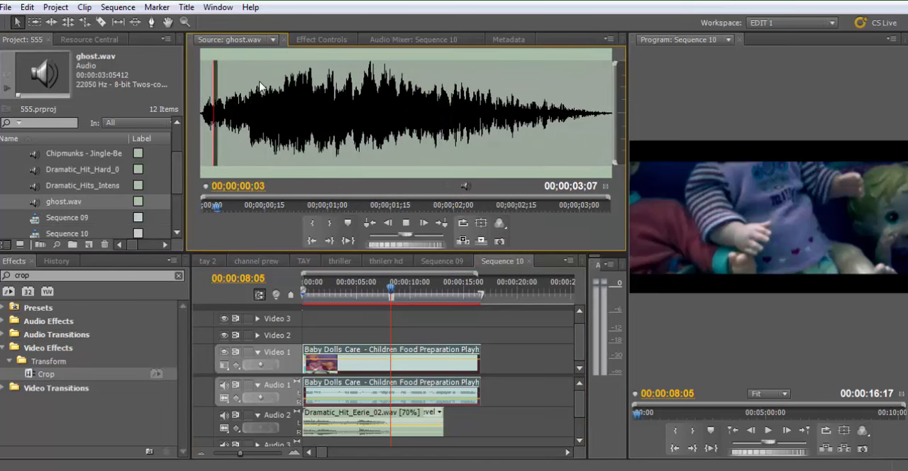
pyautogui.press('space')
# Examine the Dramatic_Hit_Eerie_02.wav waveform in the maximized timeline to find a place for the ghost sound
pyautogui.moveTo(370, 290); pyautogui.dragTo(329, 301)
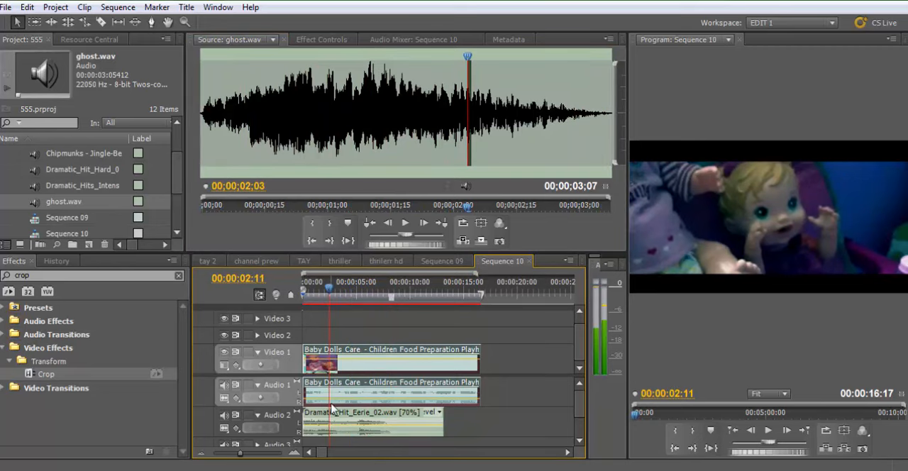
pyautogui.press('`')
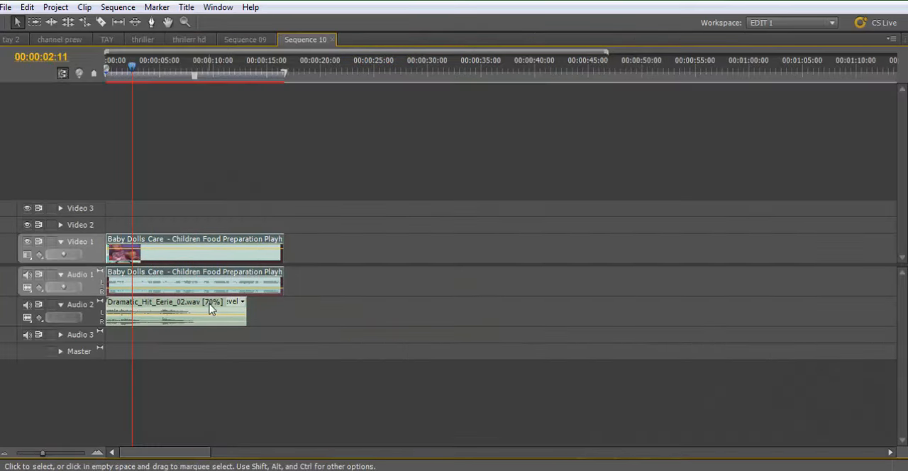
pyautogui.press('=')
pyautogui.press('=')
pyautogui.press('=')
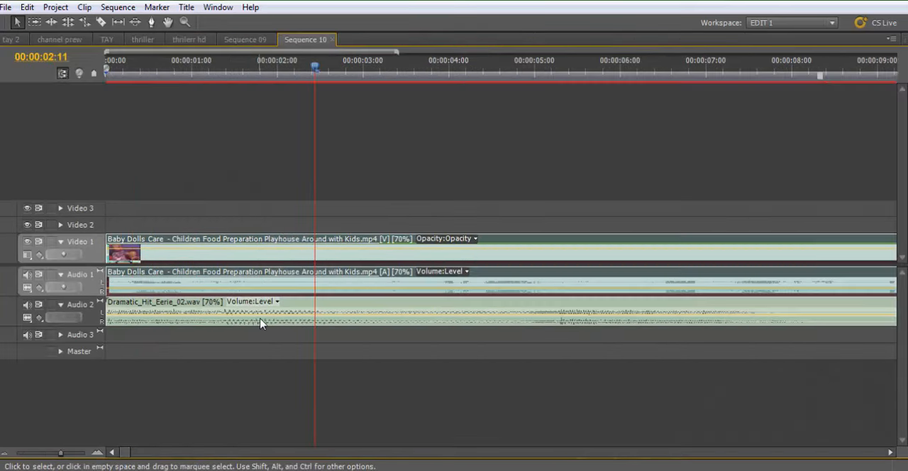
pyautogui.press('-')
pyautogui.press('-')
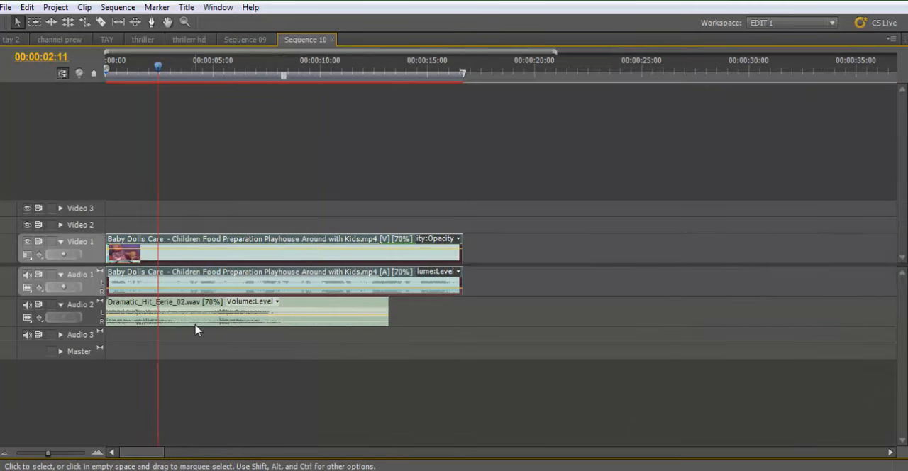
pyautogui.press('`')
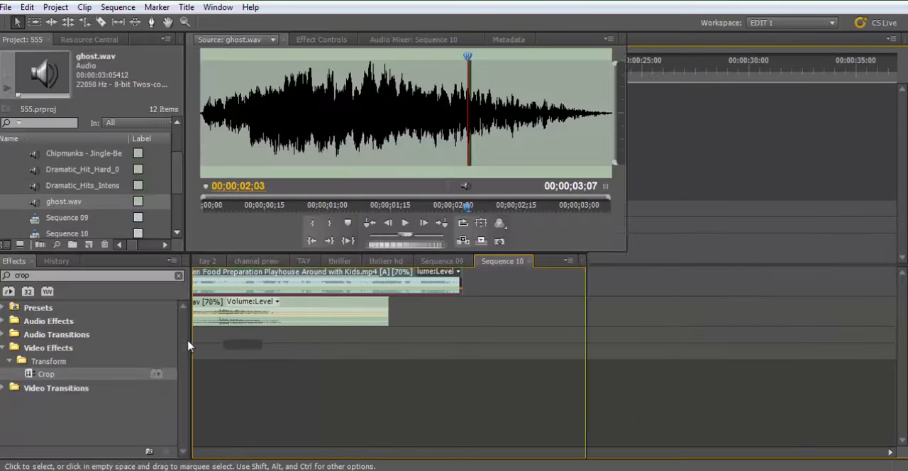
# Place ghost.wav on a new Audio 4 track at 00:00:02:23 and return the playhead to the sequence start
pyautogui.moveTo(358, 288); pyautogui.dragTo(368, 287)
pyautogui.click(49, 207)
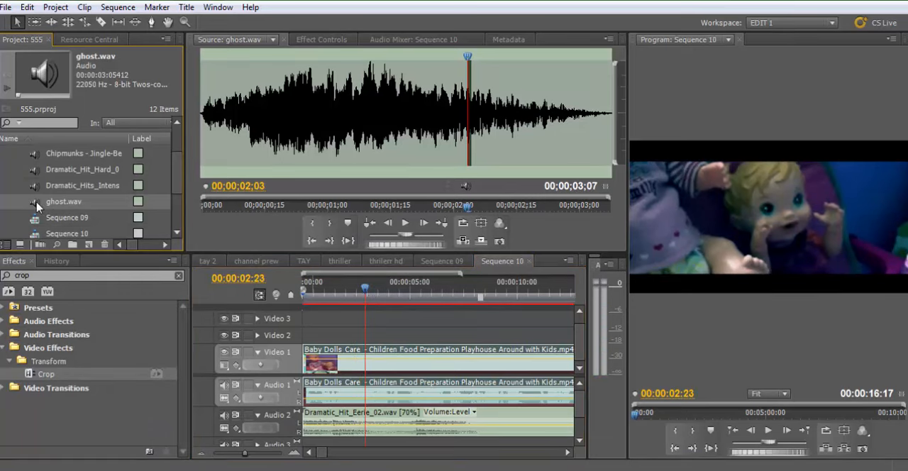
pyautogui.moveTo(379, 388); pyautogui.dragTo(370, 444)
pyautogui.scroll(-2, 579, 411)
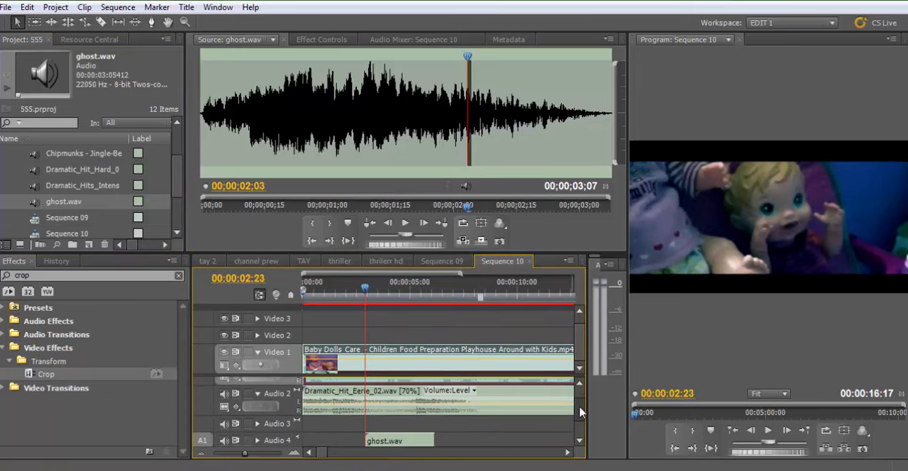
pyautogui.scroll(1, 579, 411)
pyautogui.click(299, 296)
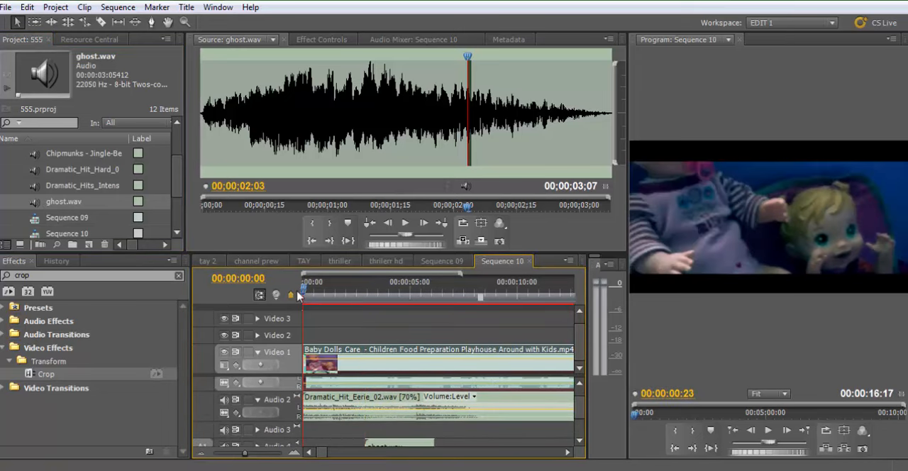
# Set the volume level of the ghost.wav clip on Audio 4 to -15 dB and play that part of the sequence
pyautogui.press('space')
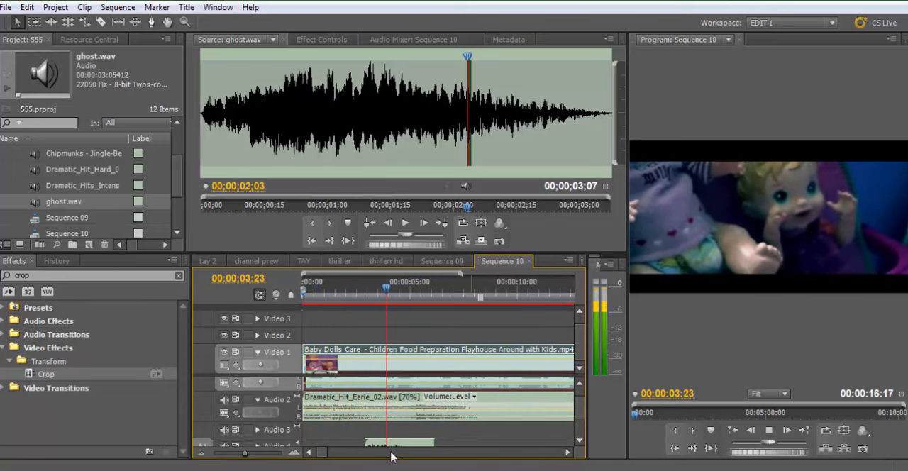
pyautogui.press('space')
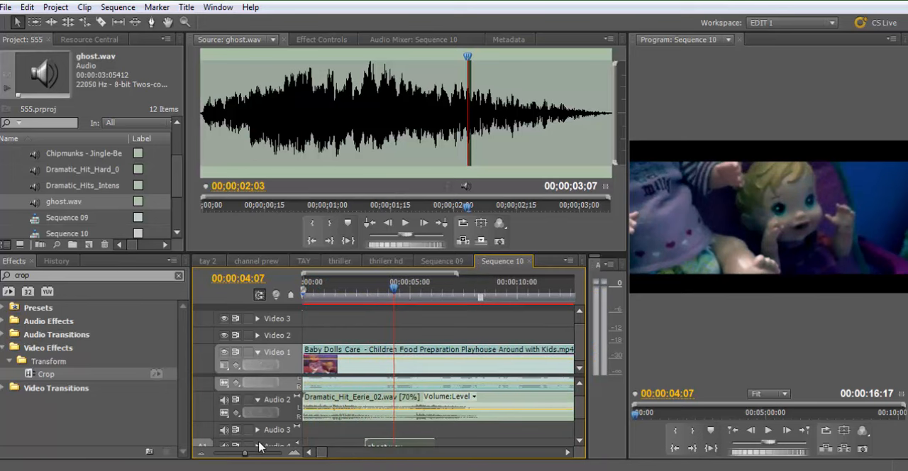
pyautogui.scroll(-2, 394, 433)
pyautogui.doubleClick(401, 406)
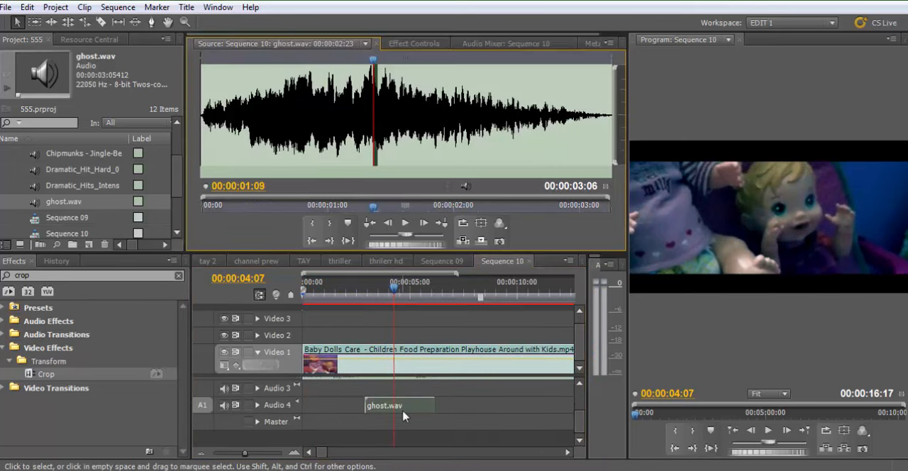
pyautogui.click(403, 47)
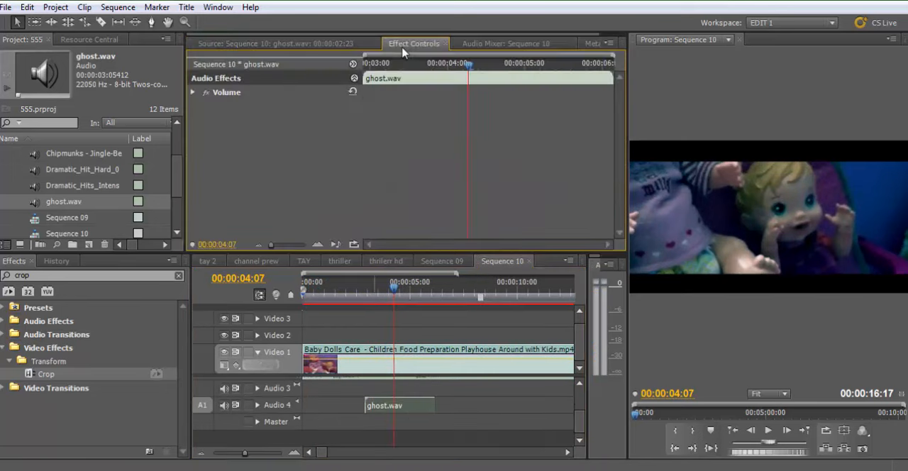
pyautogui.click(193, 93)
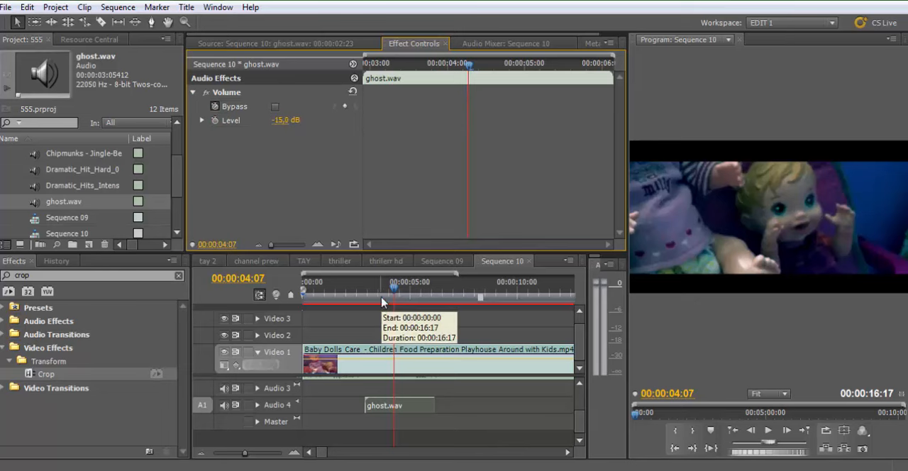
pyautogui.moveTo(362, 286); pyautogui.dragTo(356, 287)
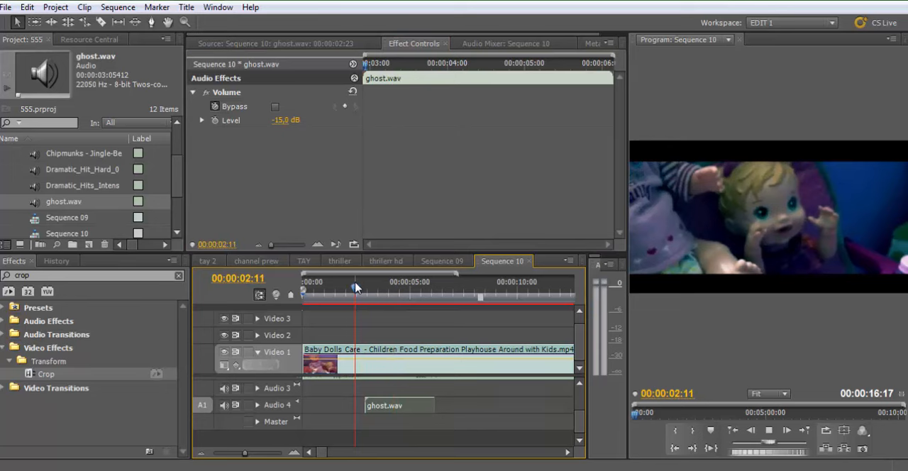
pyautogui.press('space')
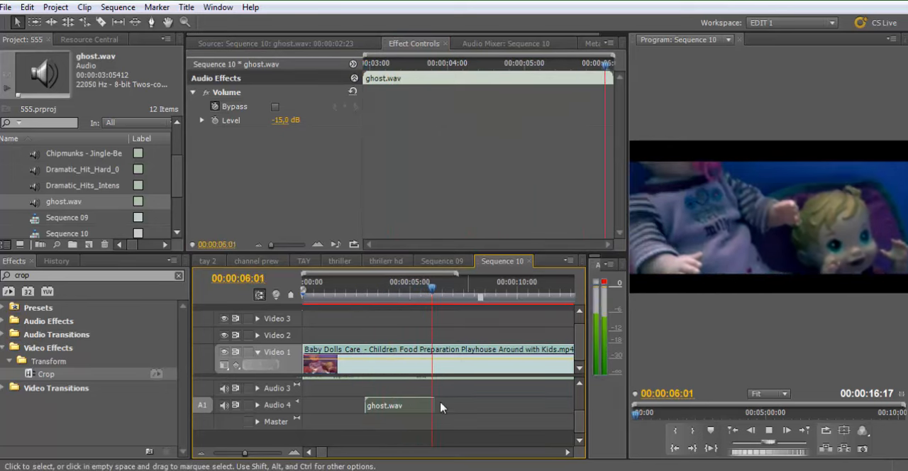
pyautogui.press('space')
# Set the ghost.wav clip's volume level to -10 dB and listen to the mix around it
pyautogui.click(287, 132)
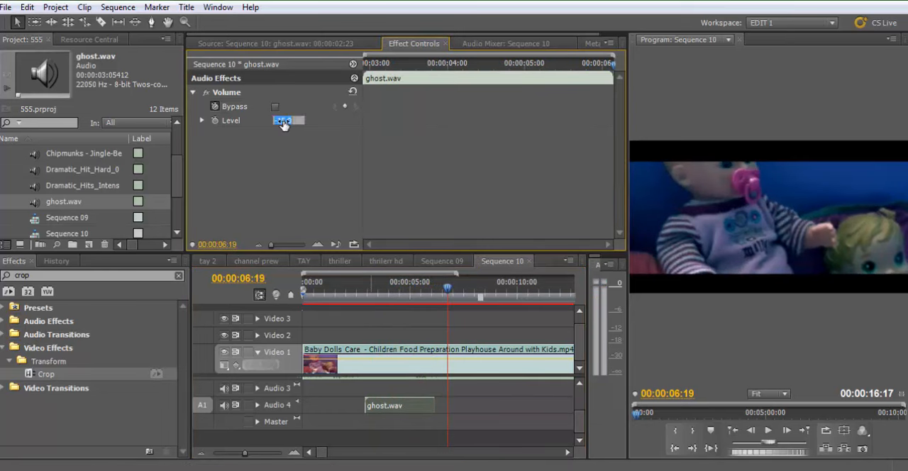
pyautogui.click(326, 157)
pyautogui.moveTo(378, 287); pyautogui.dragTo(358, 290)
pyautogui.press('space')
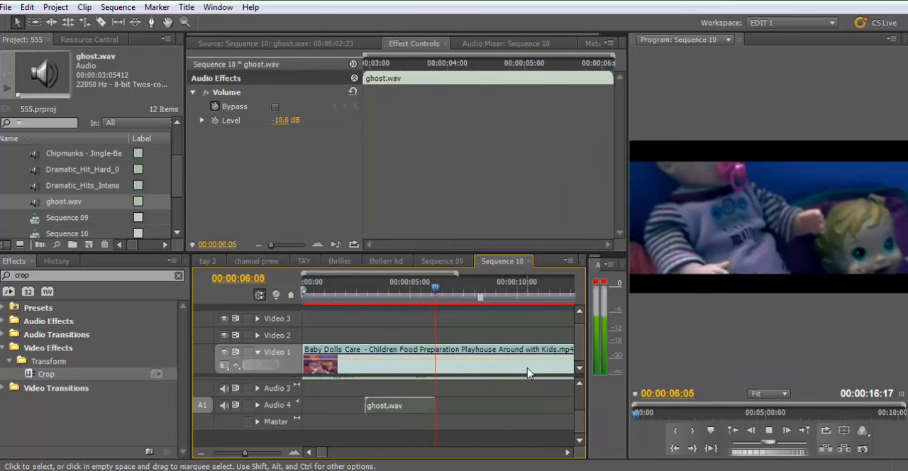
pyautogui.press('space')
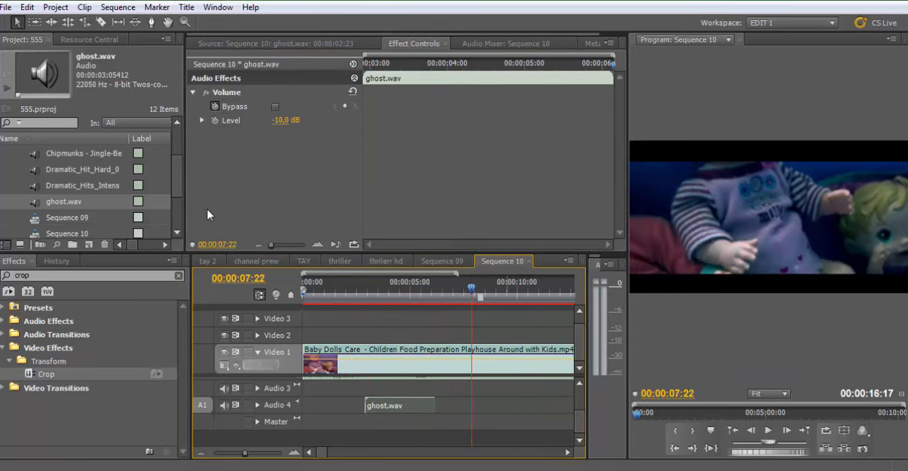
# Open the Dramatic_Hit_Hard_06.wav sound from the project in the source monitor and listen to its opening hit
pyautogui.scroll(1, 182, 191)
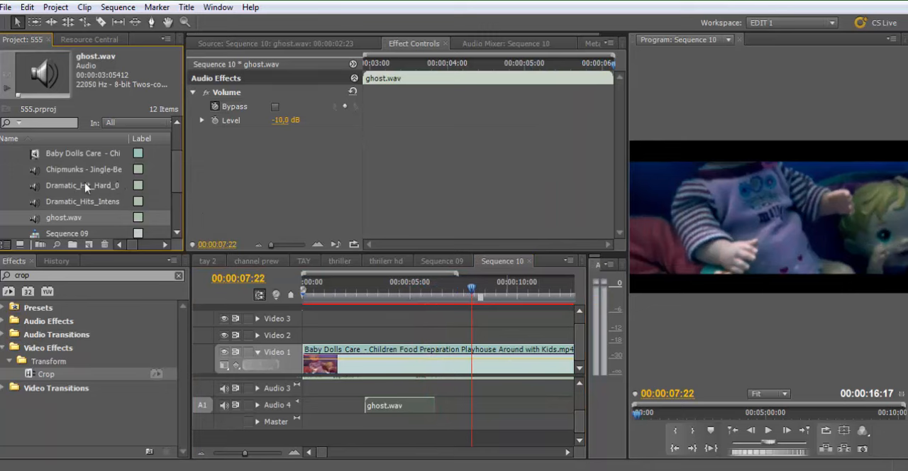
pyautogui.doubleClick(34, 187)
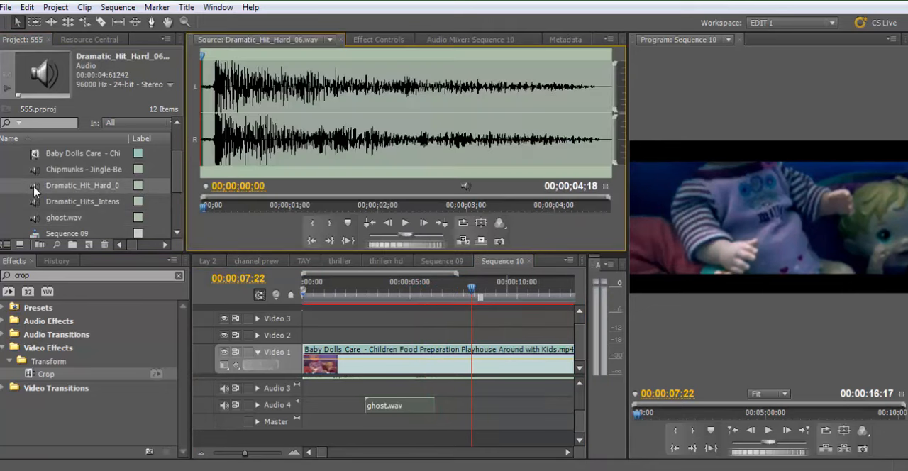
pyautogui.press('space')
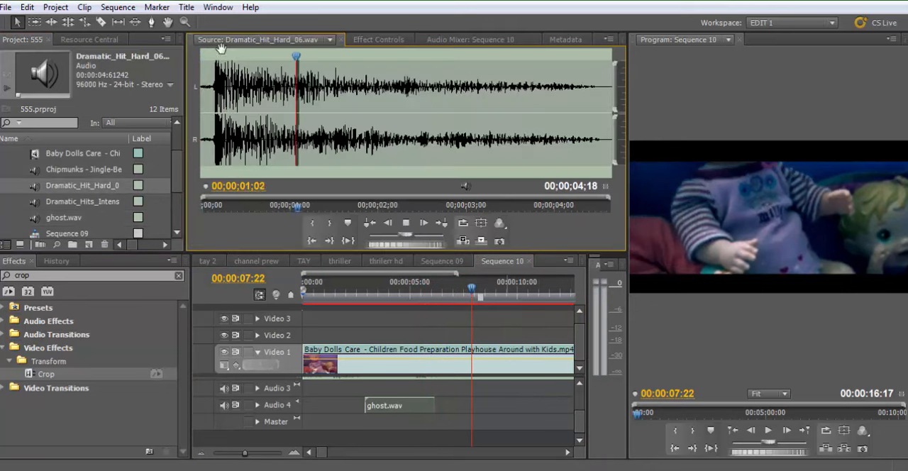
pyautogui.moveTo(323, 61); pyautogui.dragTo(209, 64)
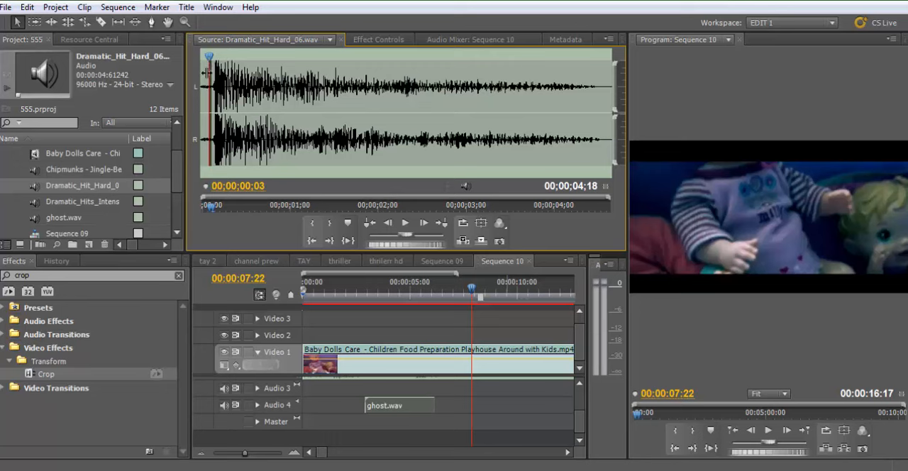
# Place Dramatic_Hit_Hard_06.wav on a new Audio 5 track at 00:00:07:22
pyautogui.click(37, 187)
pyautogui.moveTo(481, 382); pyautogui.dragTo(476, 403)
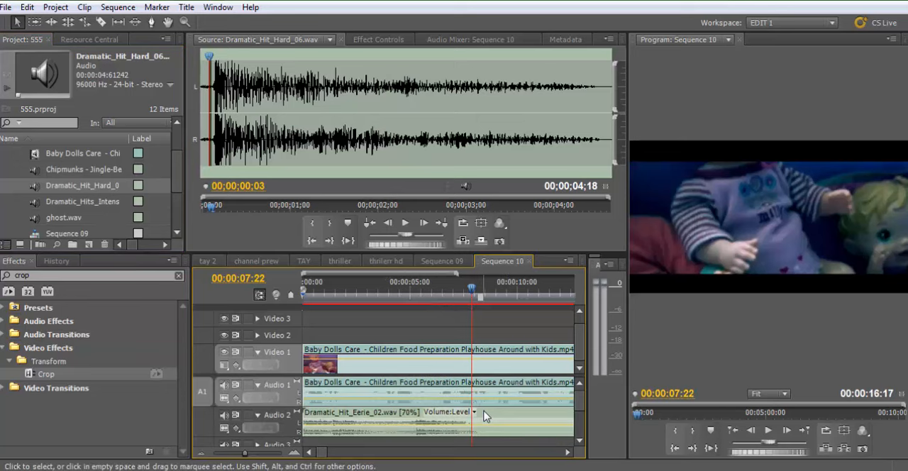
pyautogui.press('-')
pyautogui.scroll(-3, 475, 418)
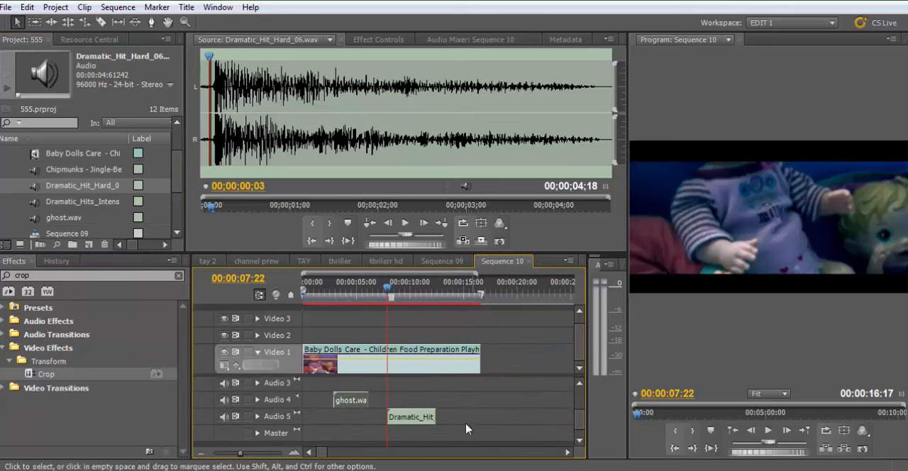
# Slow down the Dramatic_Hit_Hard_06.wav clip on Audio 5 to a duration of 00:00:06:14 and play it
pyautogui.rightClick(411, 420)
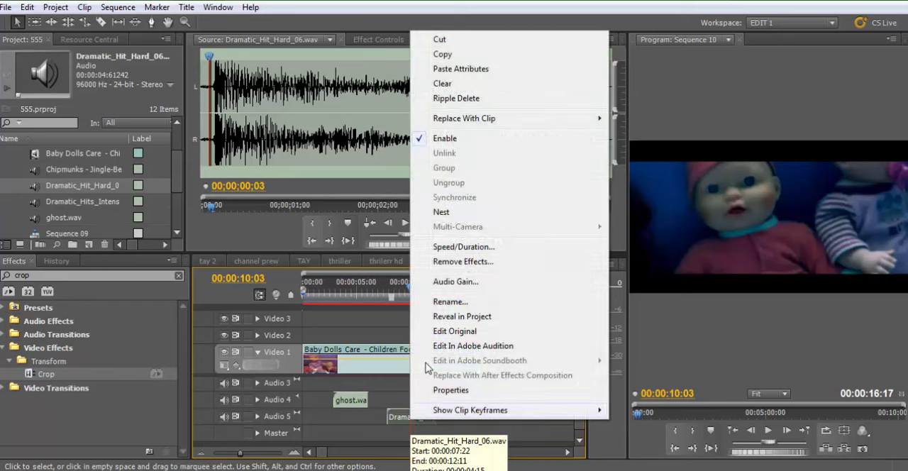
pyautogui.click(485, 248)
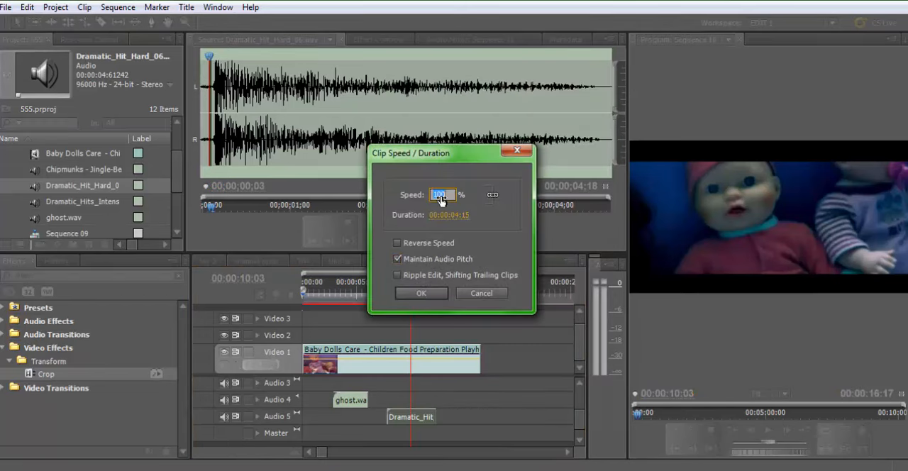
pyautogui.press('Return')
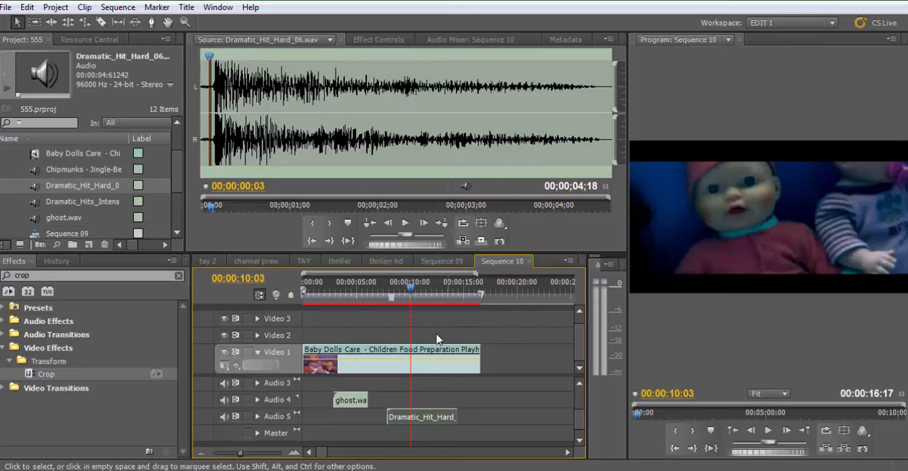
pyautogui.moveTo(389, 287); pyautogui.dragTo(381, 288)
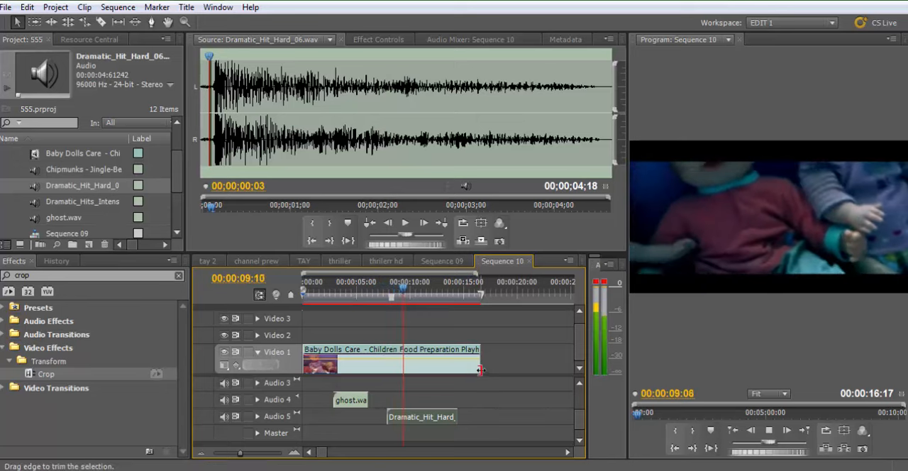
# Lower the Dramatic_Hit_Hard_06.wav clip's volume level to -10.9 dB and play that part of the sequence
pyautogui.doubleClick(406, 422)
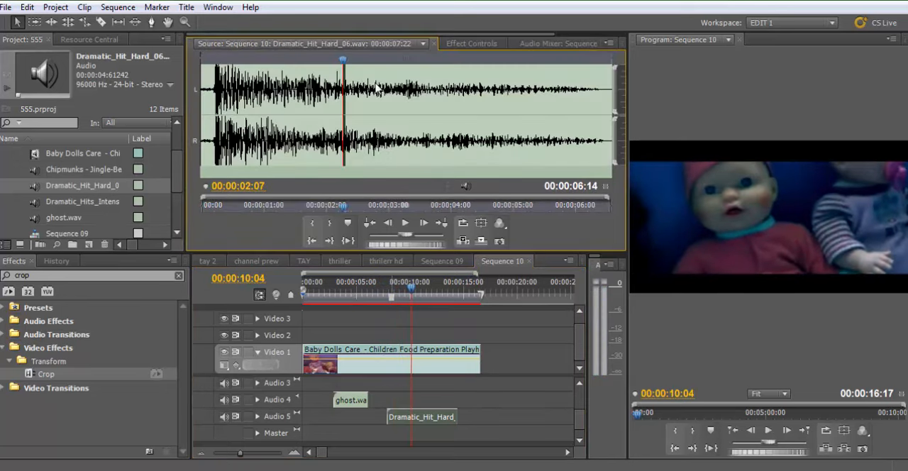
pyautogui.click(472, 43)
pyautogui.click(193, 93)
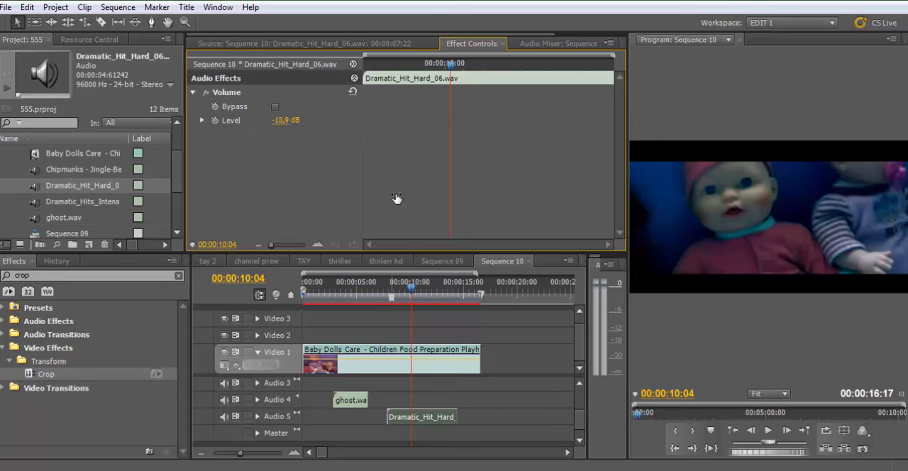
pyautogui.moveTo(413, 293); pyautogui.dragTo(388, 291)
pyautogui.press('Return')
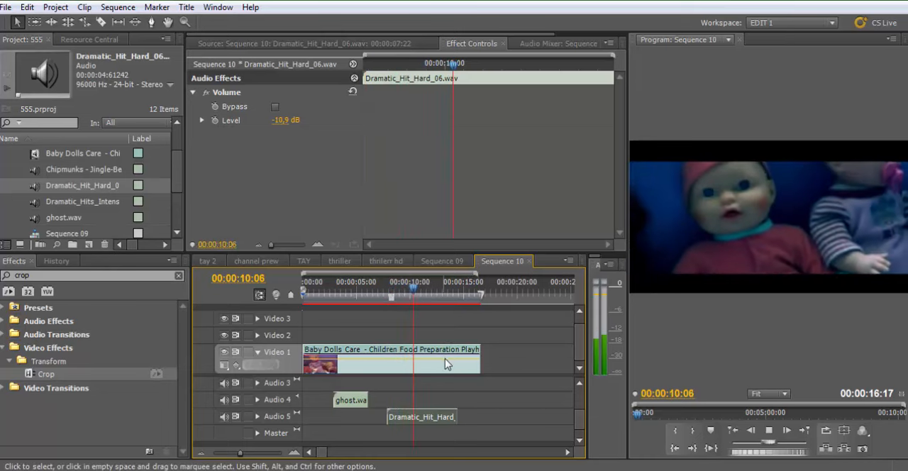
pyautogui.press('space')
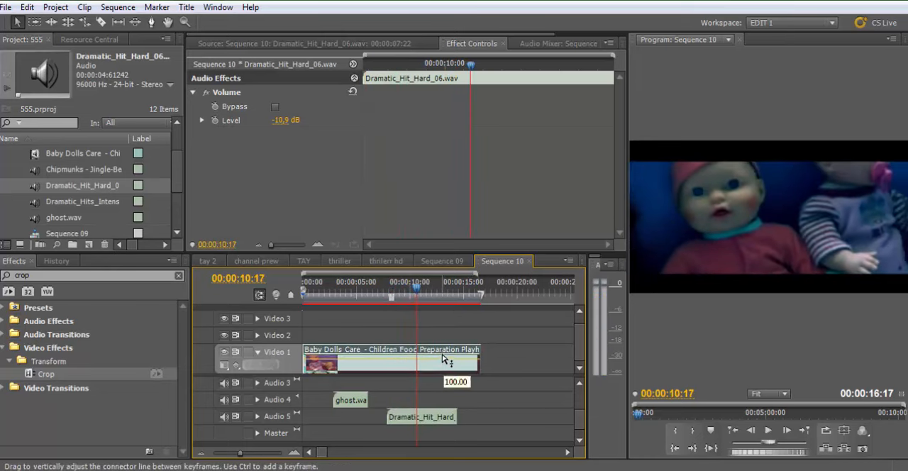
# Play the sequence from just before the hard hit and move the playhead to 00:00:13:14, near the end of the Audio 2 sound
pyautogui.click(443, 360)
pyautogui.click(388, 292)
pyautogui.press('space')
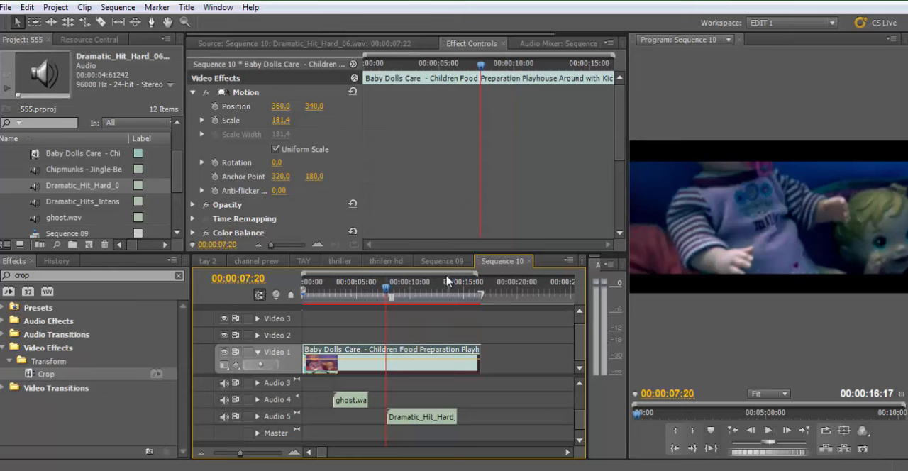
pyautogui.moveTo(388, 291); pyautogui.dragTo(383, 292)
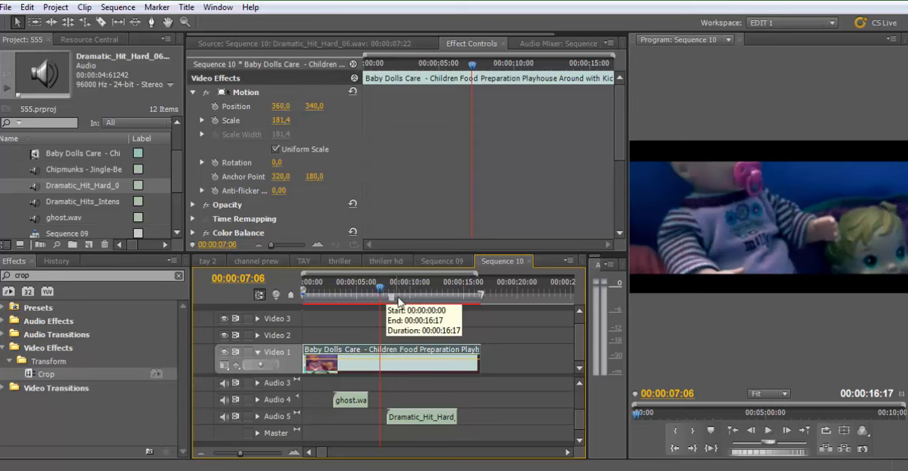
pyautogui.press('space')
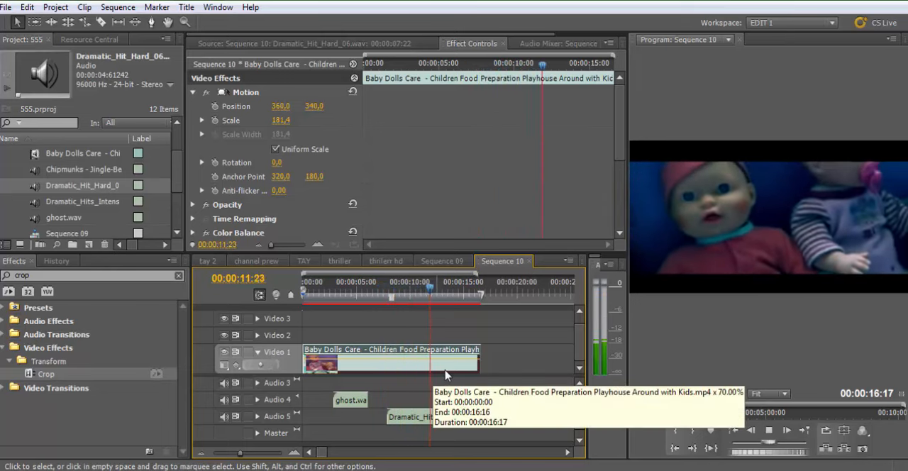
pyautogui.moveTo(437, 290); pyautogui.dragTo(450, 309)
pyautogui.press('space')
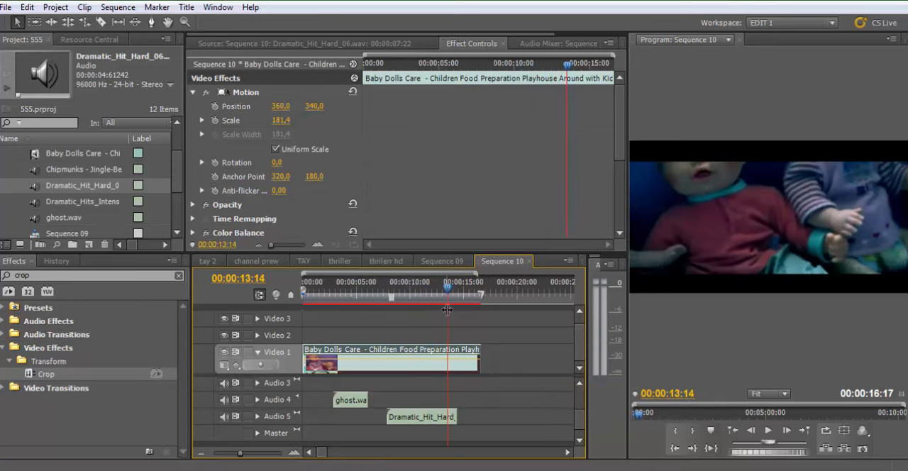
# Clear the crop effect search and list the Crossfade audio transitions
pyautogui.press('-')
pyautogui.press('=')
pyautogui.moveTo(580, 423)
pyautogui.mouseDown()
pyautogui.moveTo(582, 400)
pyautogui.moveTo(583, 425)
pyautogui.moveTo(583, 417)
pyautogui.mouseUp()
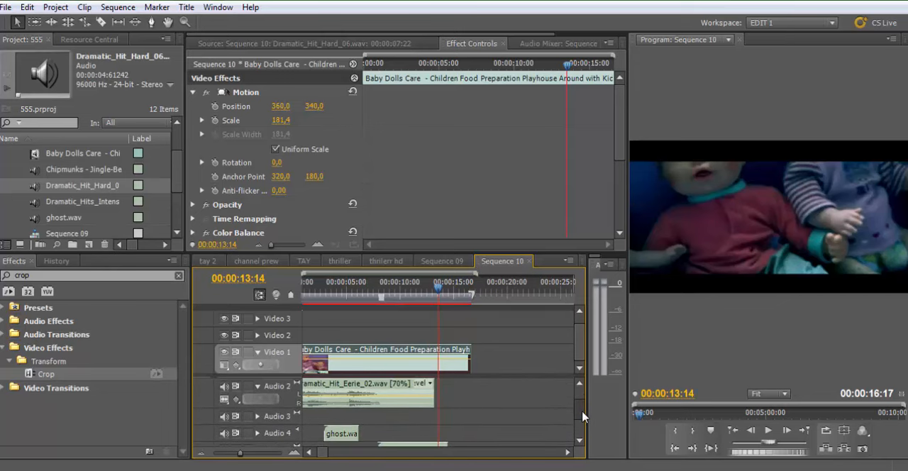
pyautogui.click(178, 275)
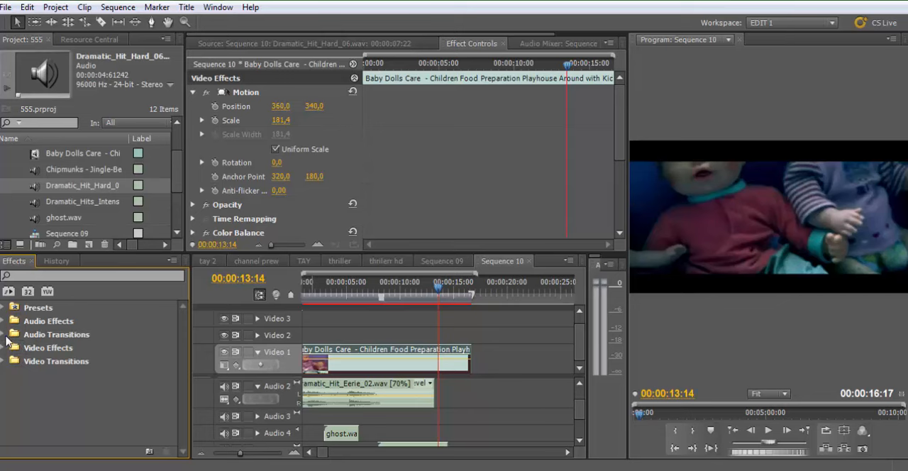
pyautogui.click(6, 335)
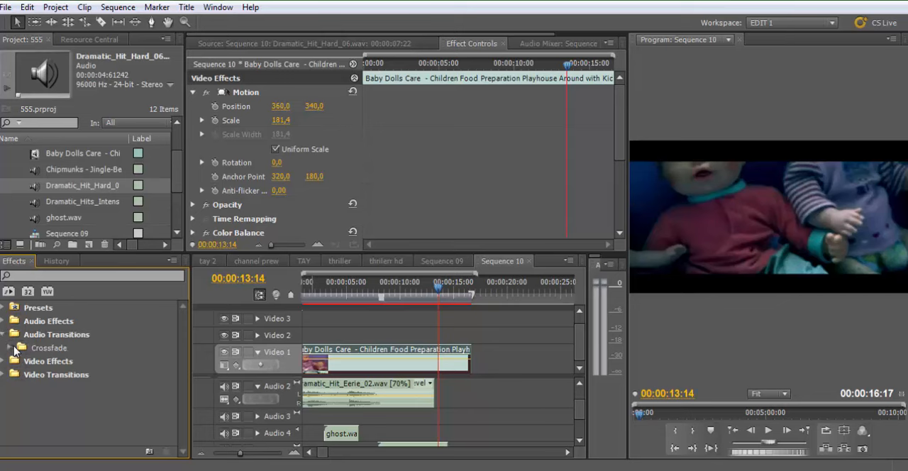
pyautogui.click(13, 347)
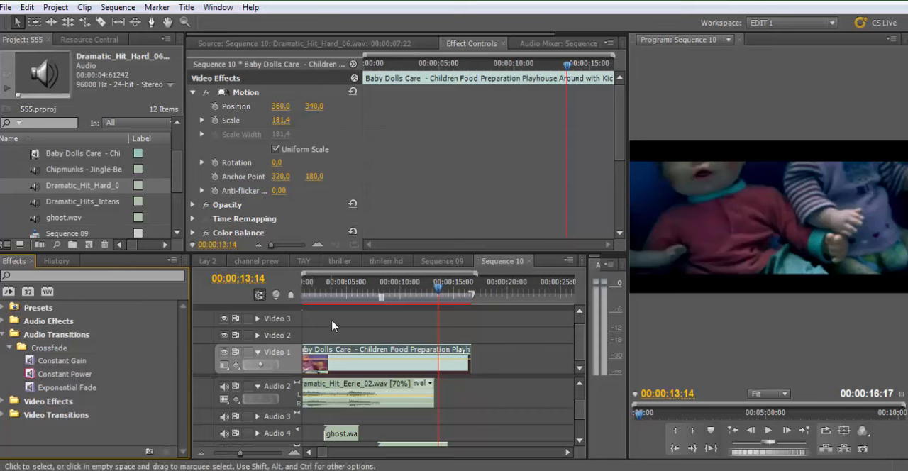
# Play the opening of the sequence to check the sound and return the playhead to the sequence start
pyautogui.click(322, 295)
pyautogui.press('-')
pyautogui.press('Home')
pyautogui.press('=')
pyautogui.press('=')
pyautogui.press('=')
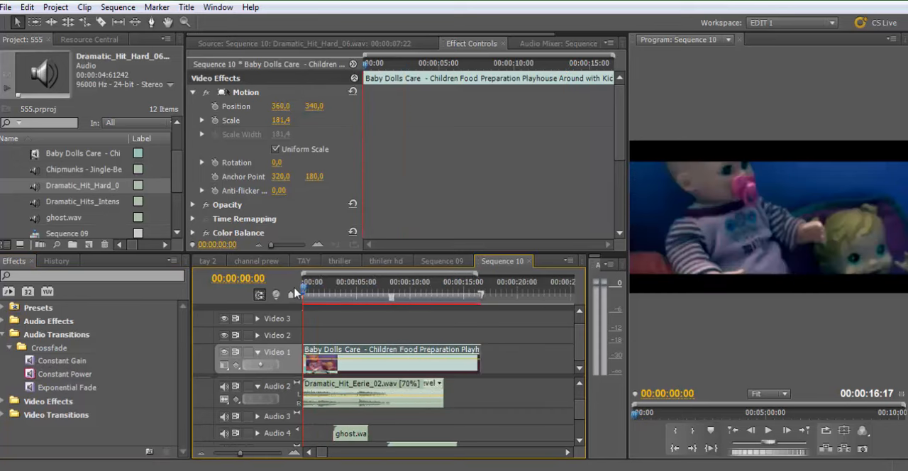
pyautogui.press('-')
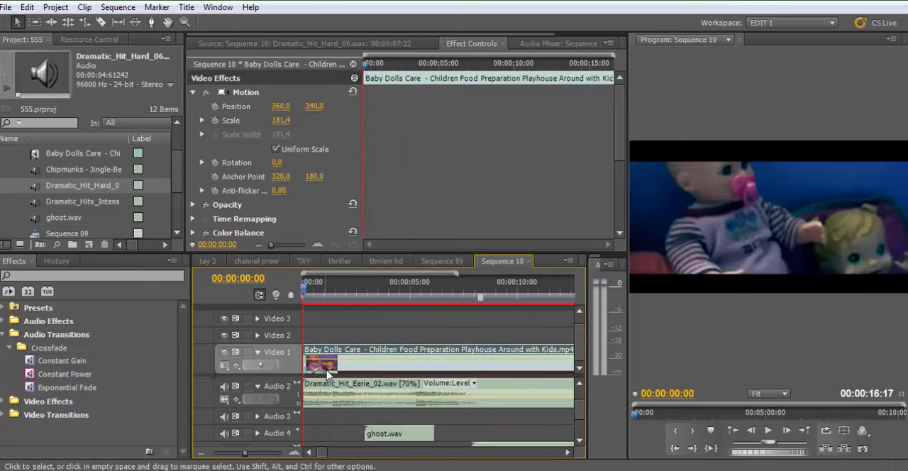
pyautogui.press('space')
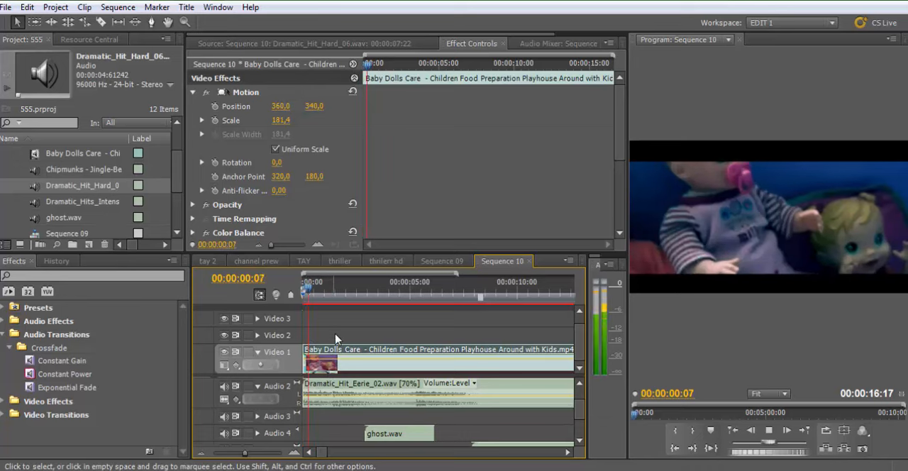
pyautogui.press('space')
pyautogui.press('Home')
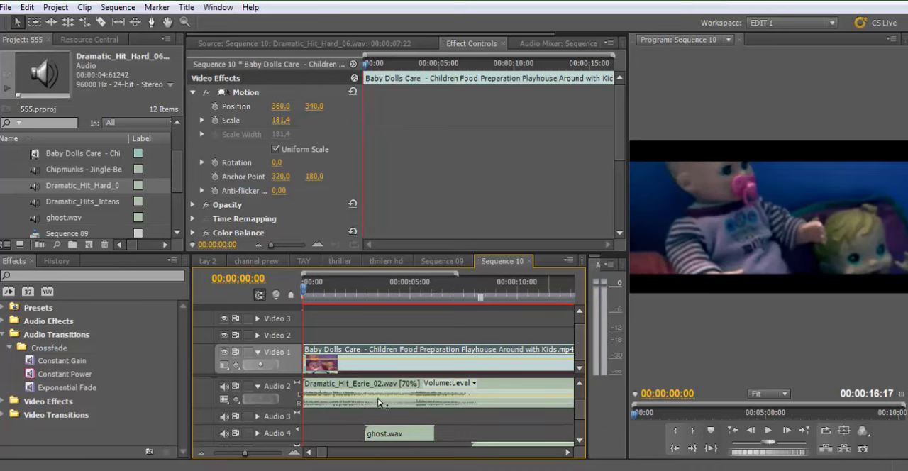
# Raise the computer's speaker volume, play the opening with the Dramatic_Hit_Eerie_02.wav sound, and return the playhead to the sequence start
pyautogui.click(331, 403)
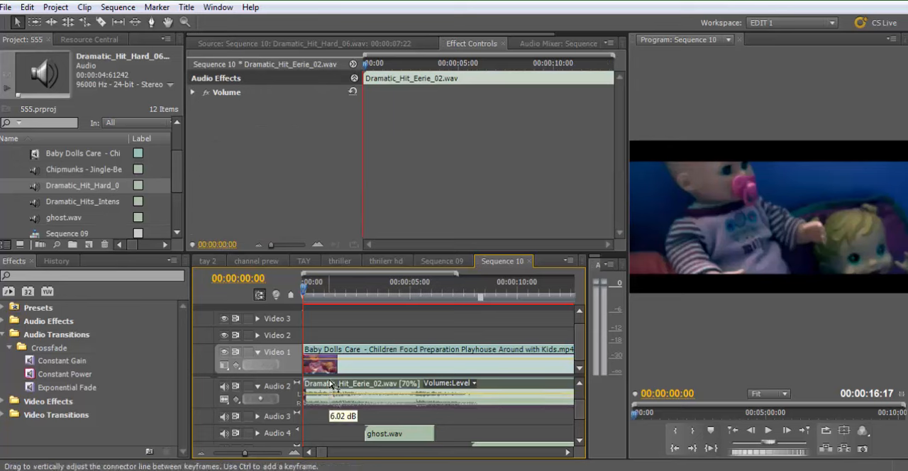
pyautogui.click(808, 470)
pyautogui.scroll(2, 828, 366)
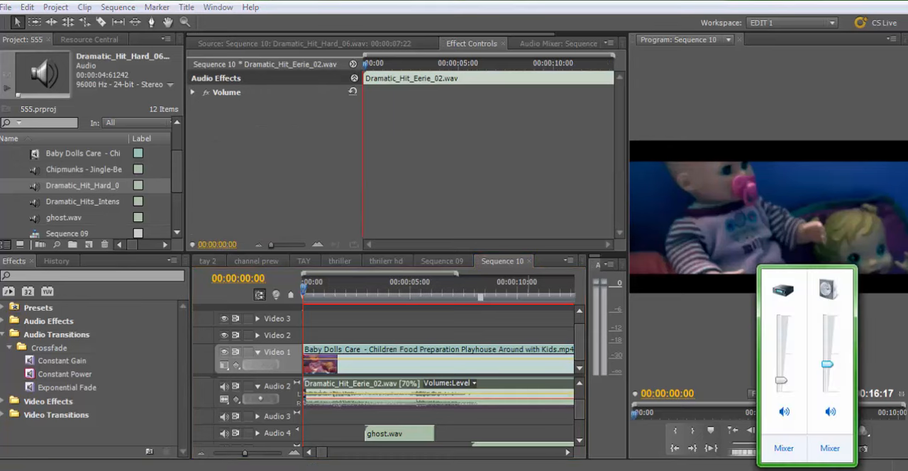
pyautogui.click(337, 289)
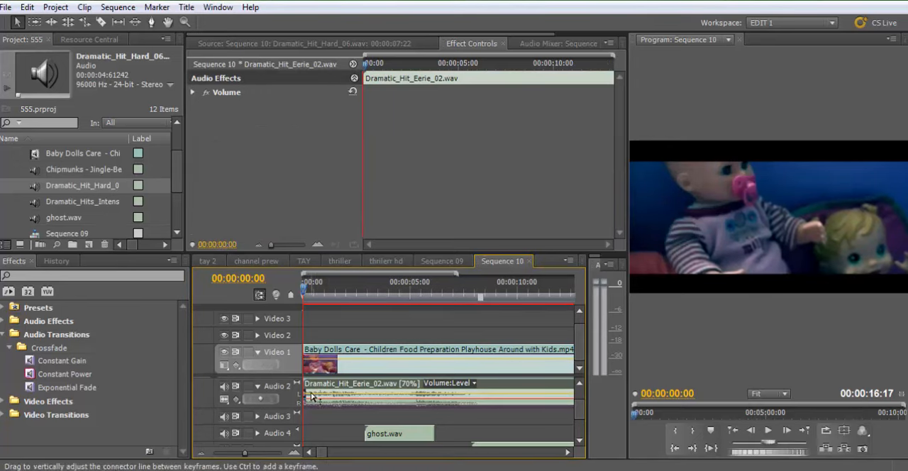
pyautogui.press('space')
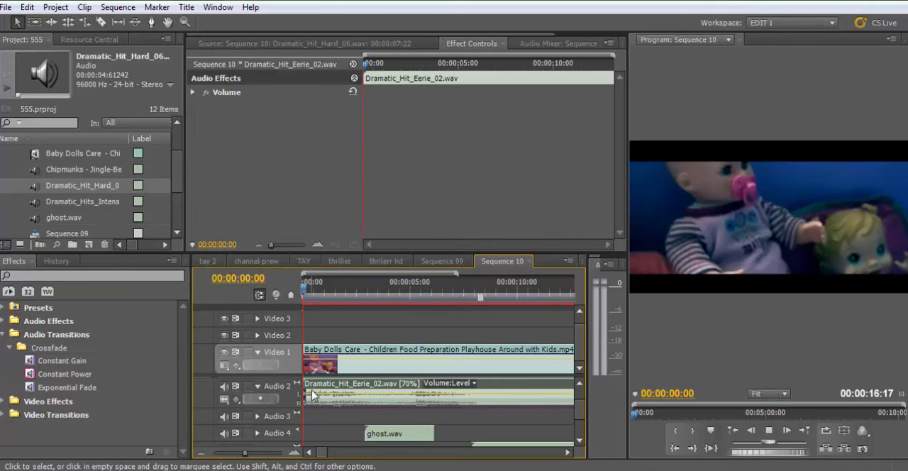
pyautogui.press('space')
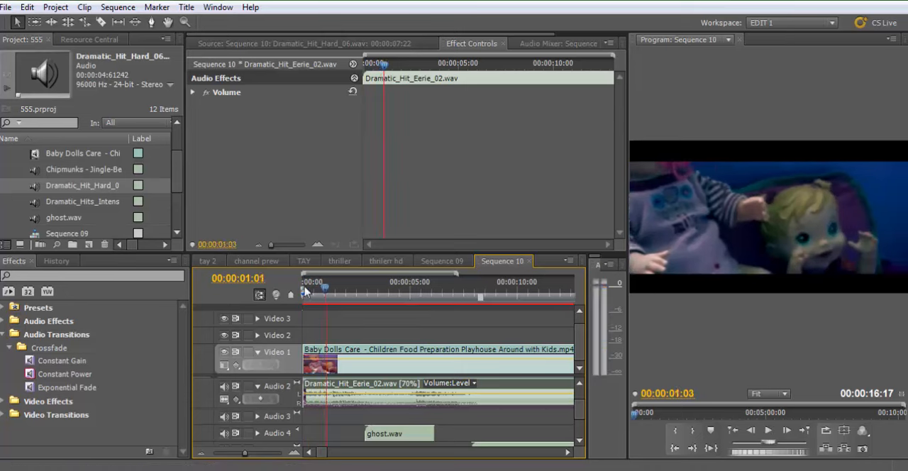
pyautogui.click(305, 291)
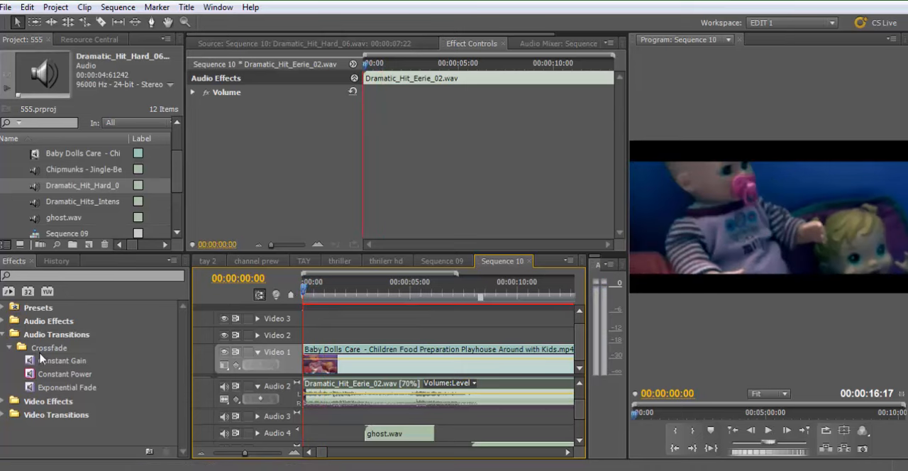
# Add a Constant Gain crossfade to the start of the Dramatic_Hit_Eerie_02.wav clip on Audio 2 and play the opening
pyautogui.moveTo(33, 362); pyautogui.dragTo(315, 392)
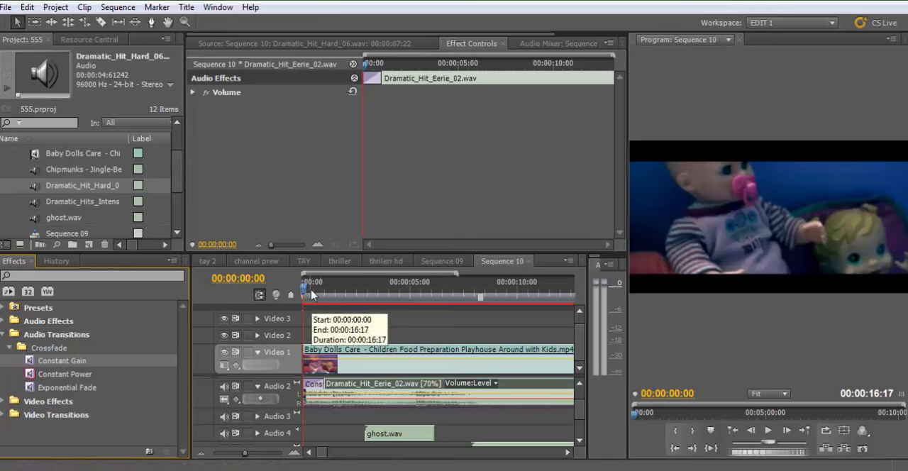
pyautogui.moveTo(311, 290); pyautogui.dragTo(331, 291)
pyautogui.press('Return')
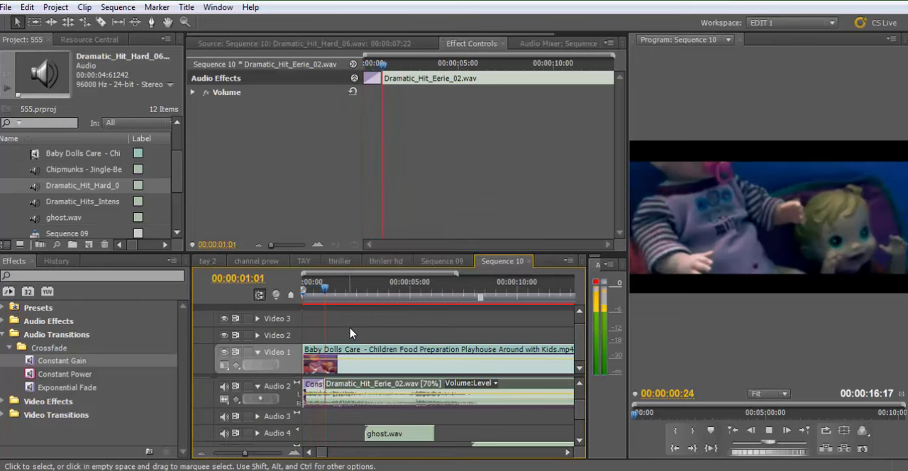
# Inspect the Constant Gain transition's settings and play the sequence from the start to about 00:00:05:09 to check the fade-in
pyautogui.click(311, 385)
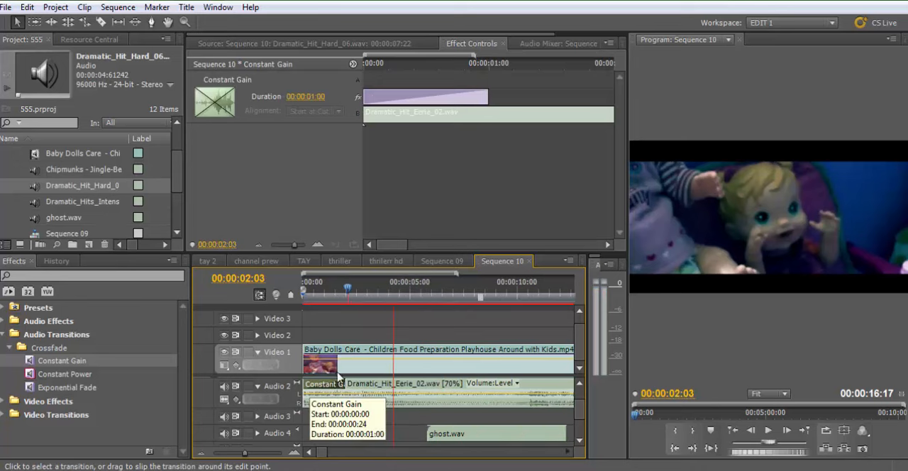
pyautogui.press('Home')
pyautogui.press('=')
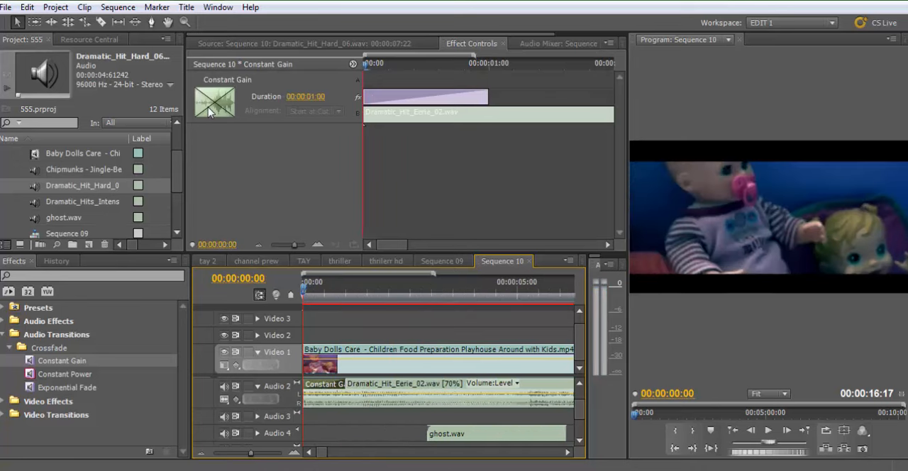
pyautogui.press('space')
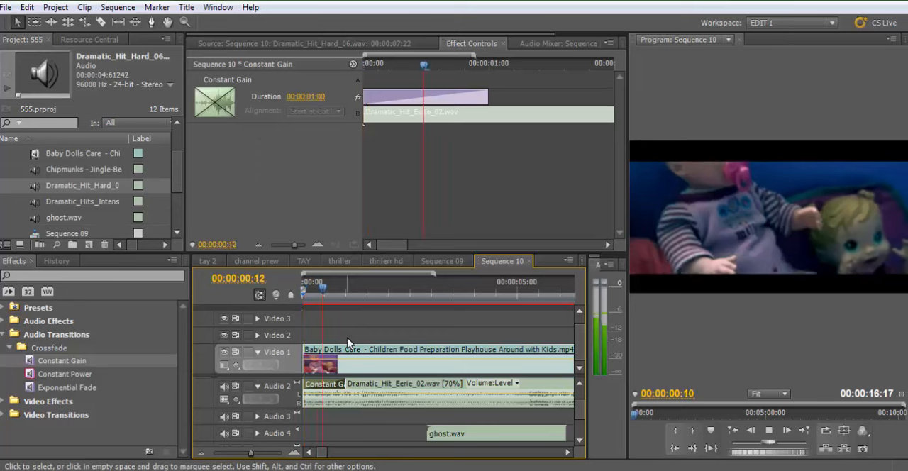
pyautogui.press('space')
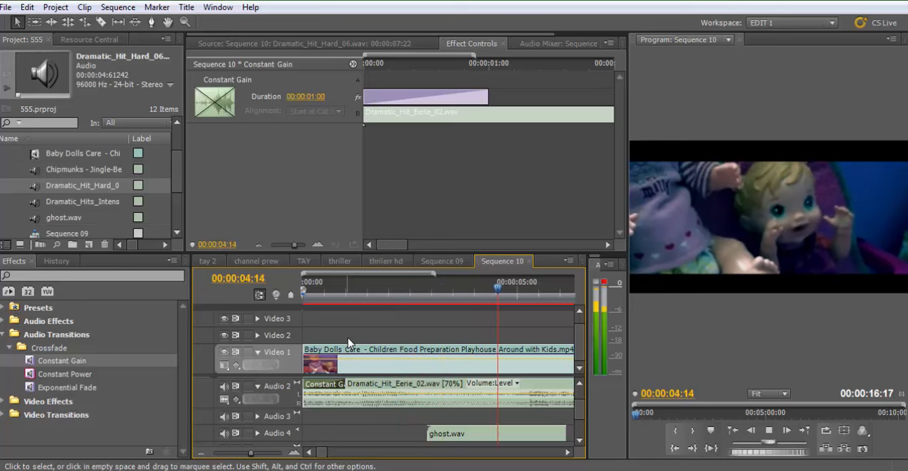
pyautogui.press('space')
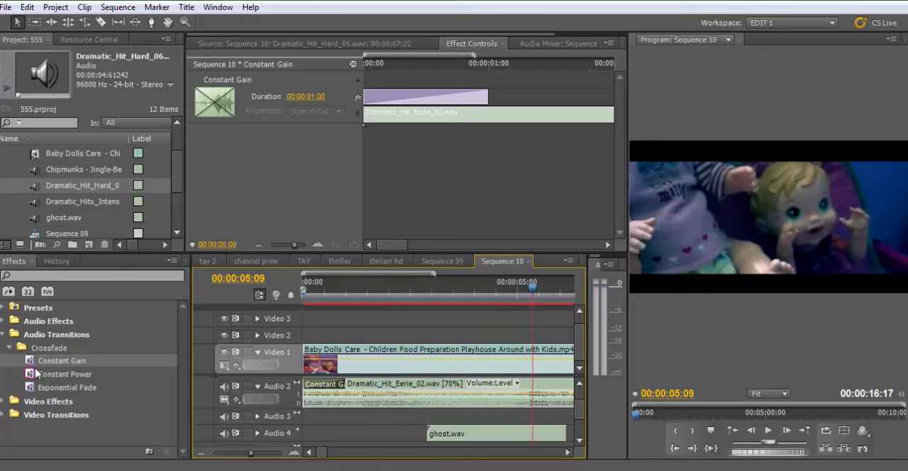
# Add a Constant Gain crossfade to the start of the ghost.wav clip on Audio 4 and play the sequence from 00:00:02:10
pyautogui.moveTo(39, 360); pyautogui.dragTo(436, 432)
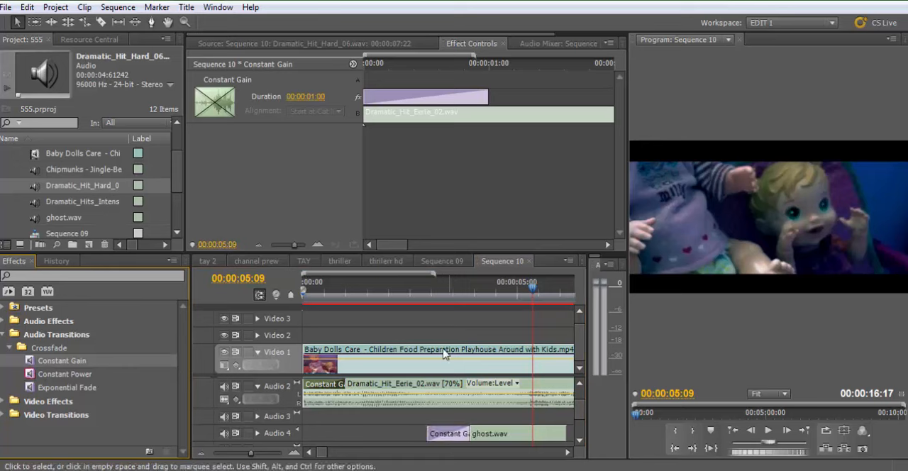
pyautogui.click(405, 291)
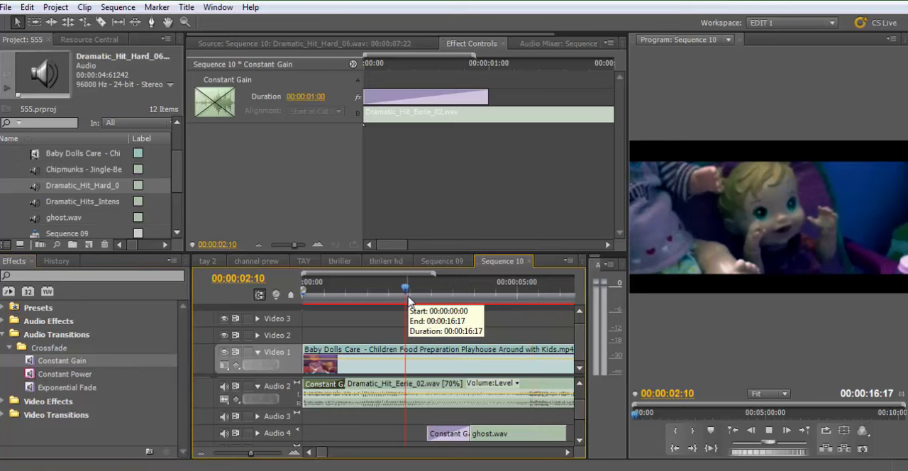
pyautogui.hotkey('ctrl', 's')
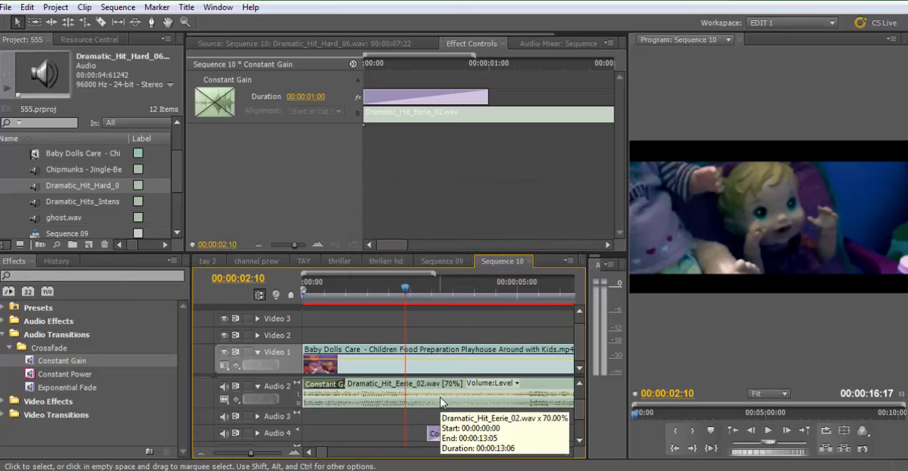
pyautogui.press('-')
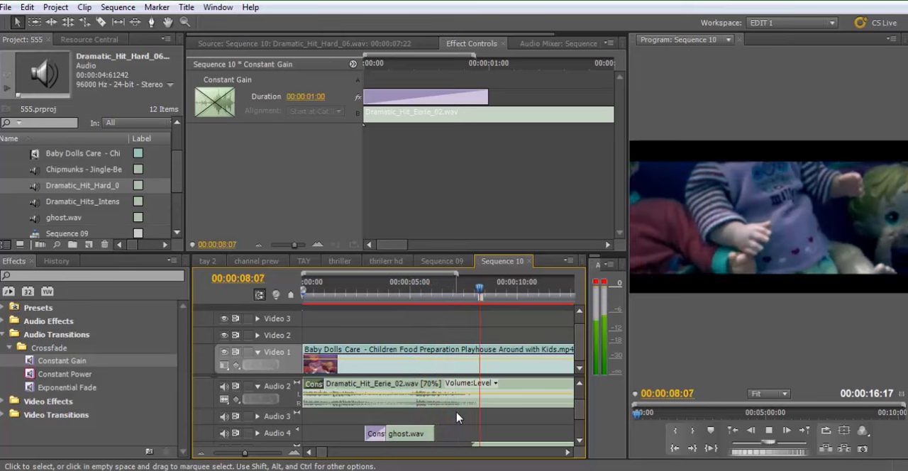
pyautogui.press('space')
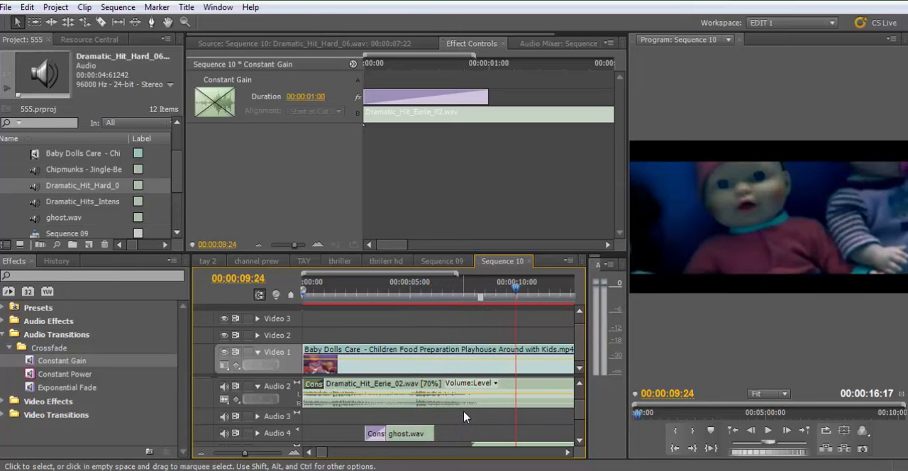
# Show the whole sequence in the timeline and look through the Stereo group of audio effects
pyautogui.press('-')
pyautogui.press('-')
pyautogui.moveTo(579, 411); pyautogui.dragTo(580, 388)
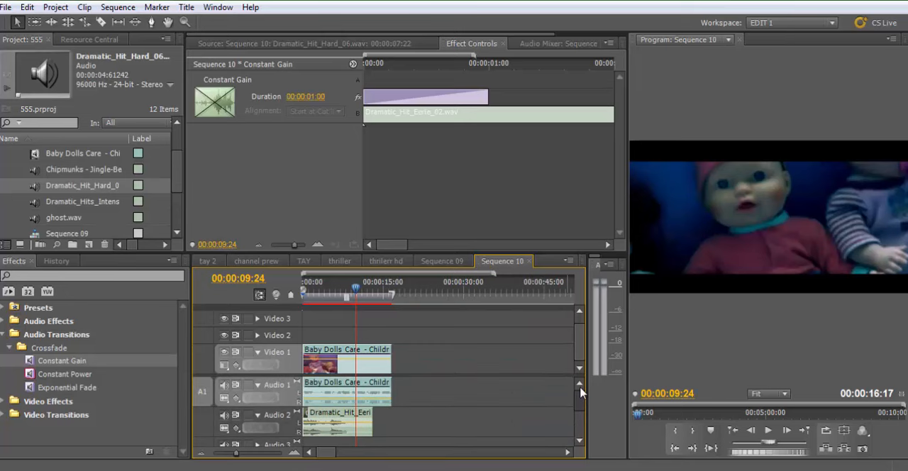
pyautogui.click(3, 334)
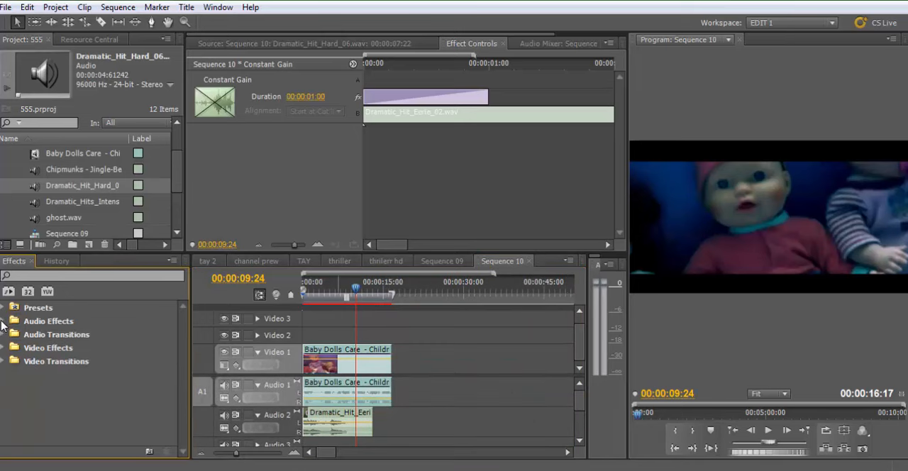
pyautogui.click(3, 321)
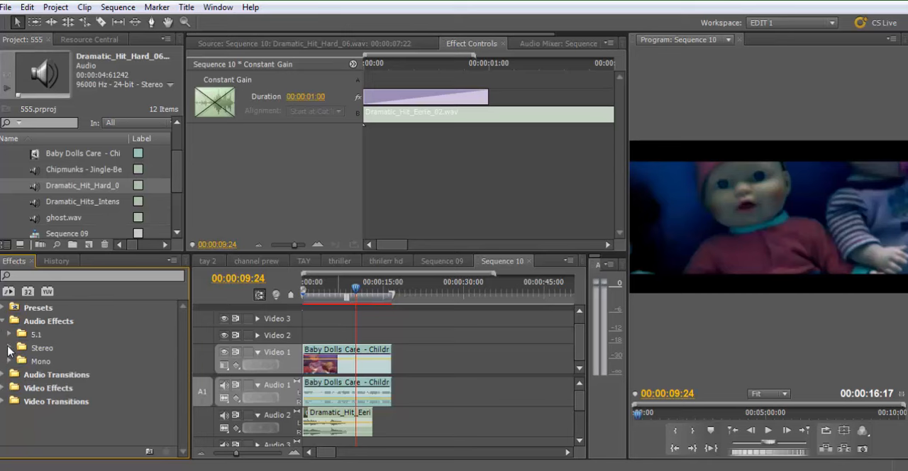
pyautogui.press('super')
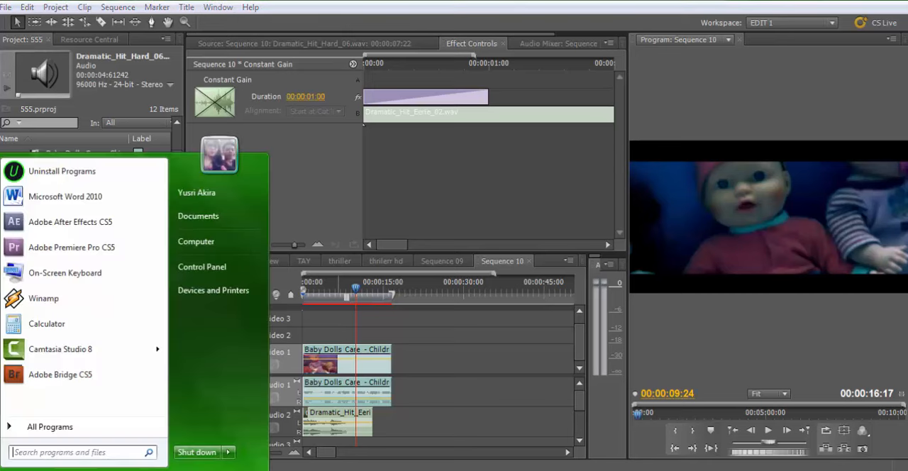
pyautogui.press('super')
pyautogui.click(9, 348)
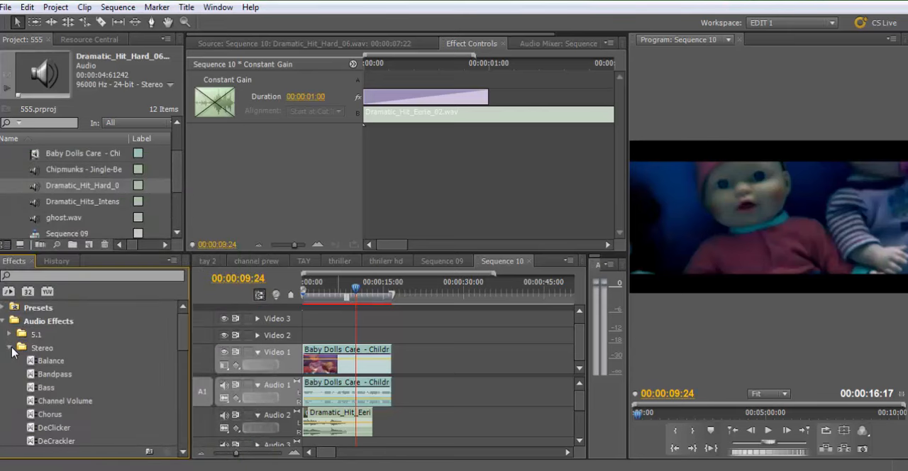
pyautogui.scroll(-2, 27, 363)
pyautogui.scroll(2, 25, 360)
pyautogui.click(9, 349)
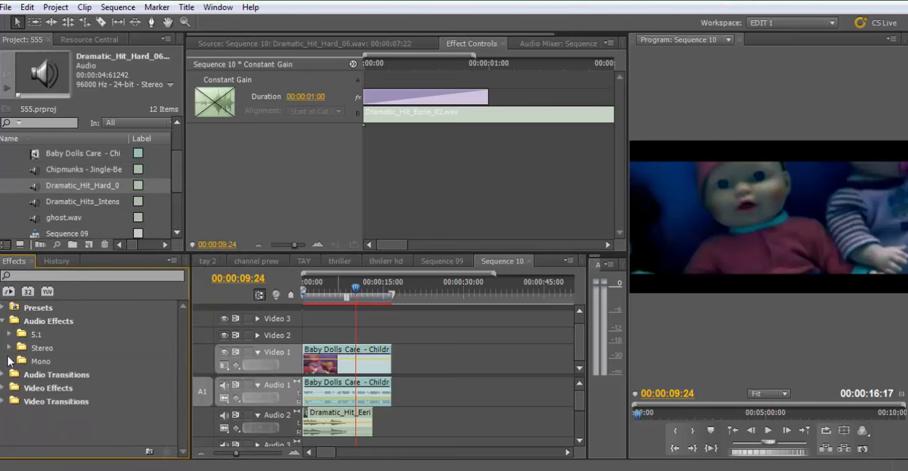
# Look through the Mono group of audio effects and collapse the list again
pyautogui.click(9, 361)
pyautogui.scroll(-2, 74, 365)
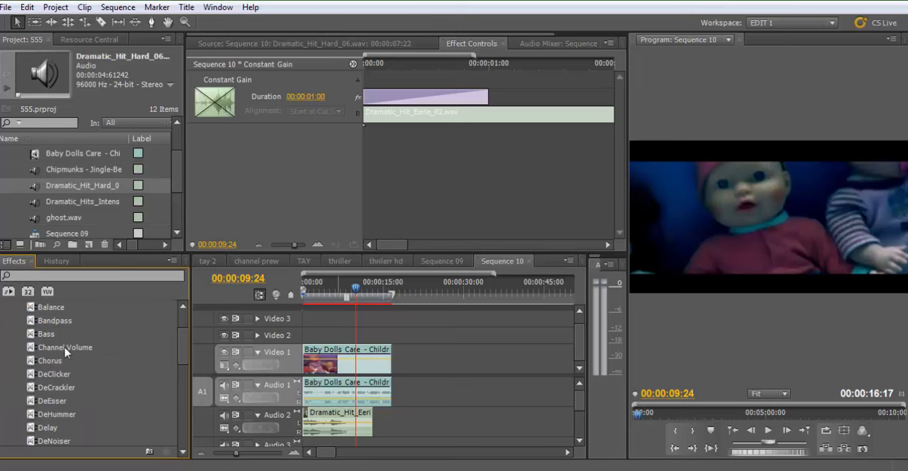
pyautogui.scroll(-2, 65, 355)
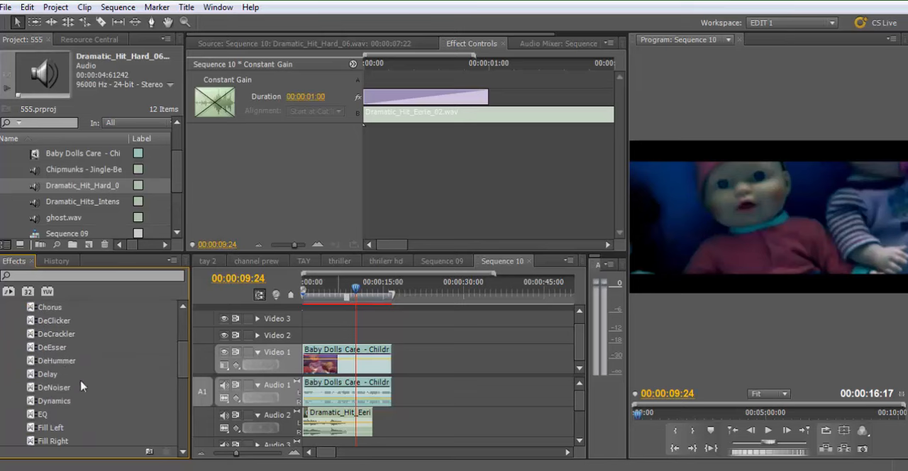
pyautogui.scroll(-2, 64, 399)
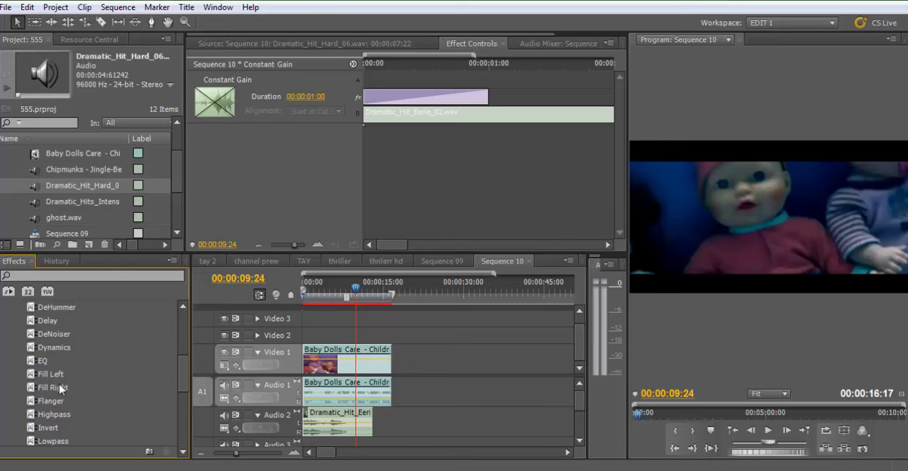
pyautogui.scroll(-1, 56, 387)
pyautogui.scroll(4, 47, 388)
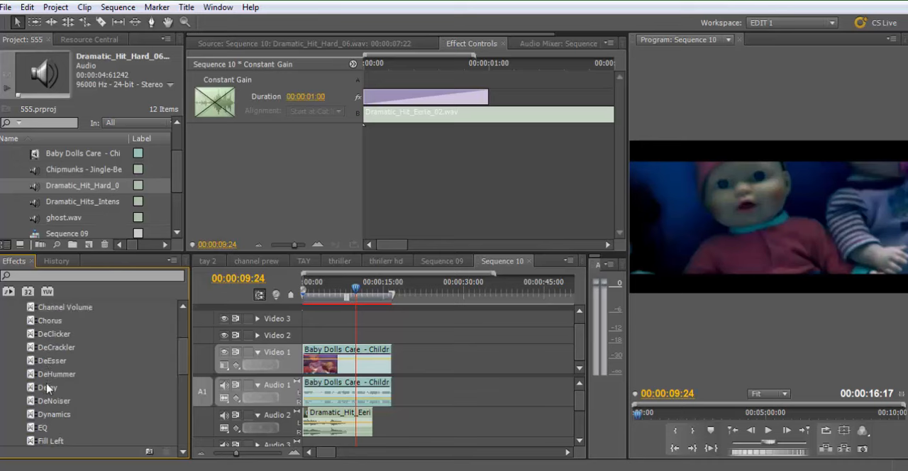
pyautogui.scroll(3, 42, 383)
pyautogui.click(9, 347)
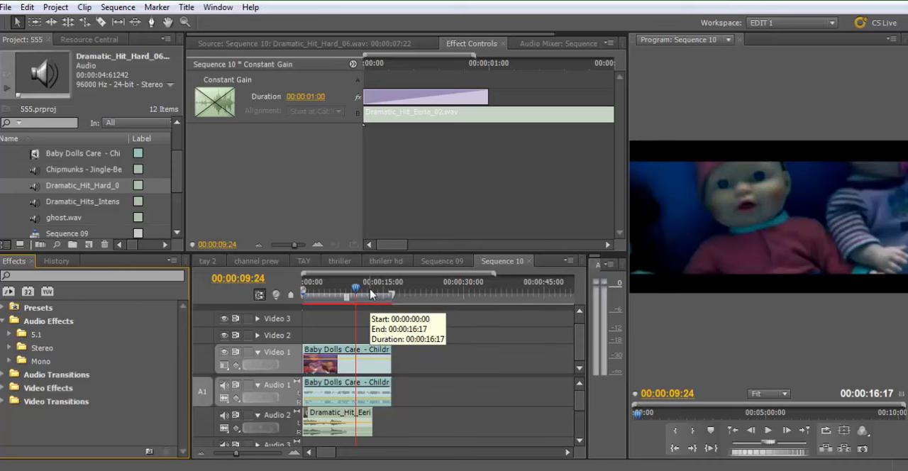
# Move the playhead to the marker at 00:00:08:09 and review the layered sound clips on Audio 1 through Audio 5
pyautogui.moveTo(356, 291)
pyautogui.mouseDown()
pyautogui.moveTo(370, 291)
pyautogui.moveTo(348, 296)
pyautogui.mouseUp()
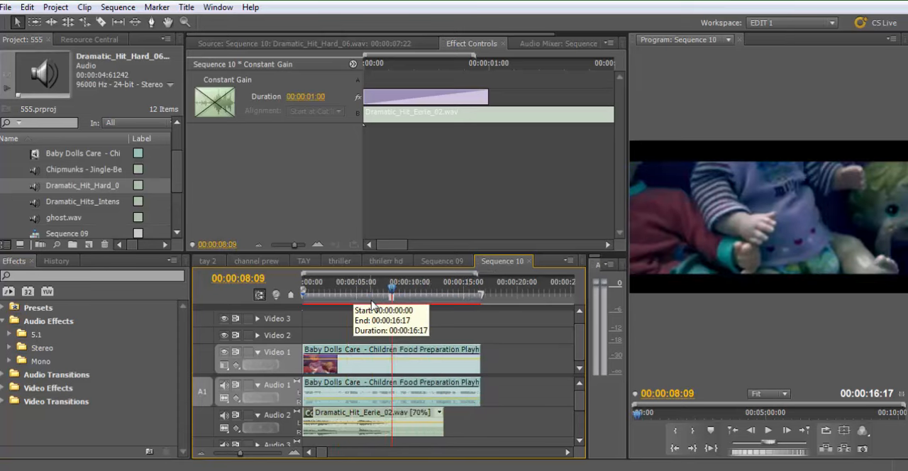
pyautogui.scroll(-1, 579, 410)
pyautogui.scroll(-3, 579, 410)
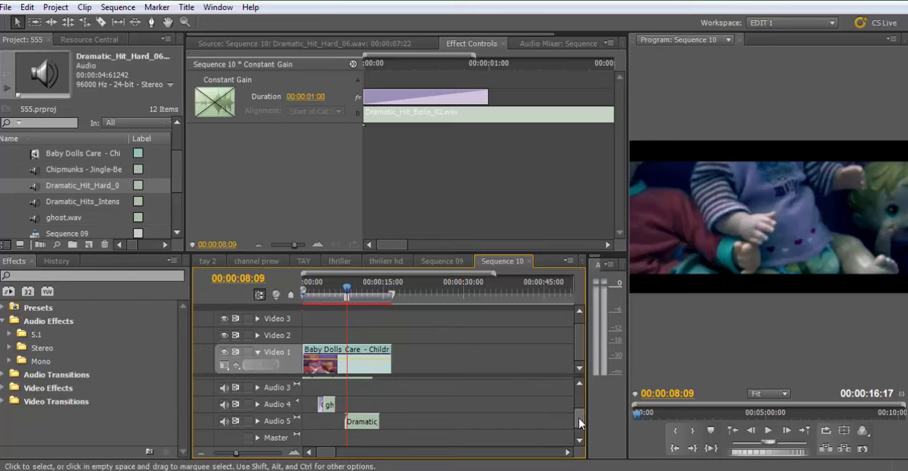
pyautogui.scroll(4, 577, 415)
pyautogui.scroll(-3, 577, 416)
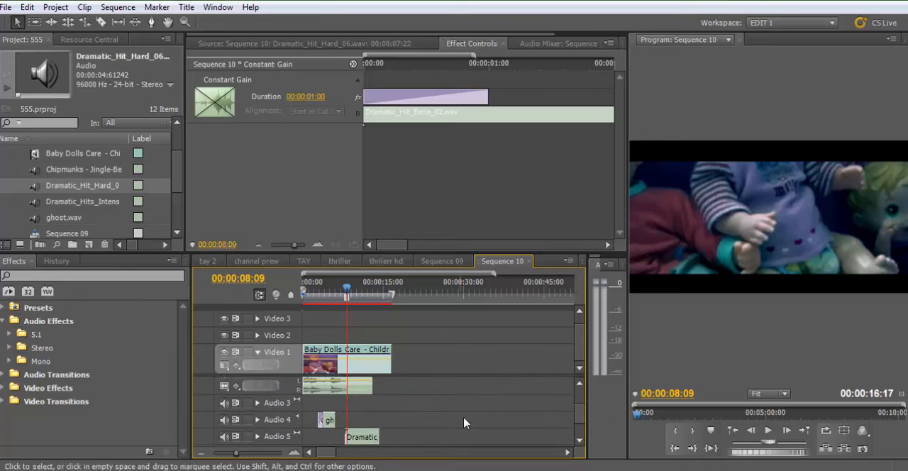
pyautogui.scroll(-1, 583, 419)
pyautogui.scroll(4, 583, 411)
# Return the playhead to the sequence start and play the complete edited clip
pyautogui.moveTo(346, 295); pyautogui.dragTo(283, 304)
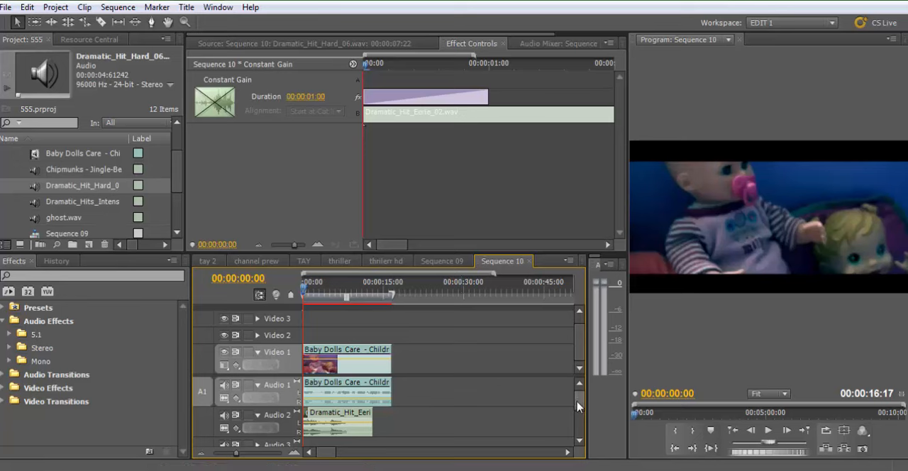
pyautogui.moveTo(578, 403)
pyautogui.mouseDown()
pyautogui.moveTo(578, 418)
pyautogui.moveTo(579, 401)
pyautogui.mouseUp()
pyautogui.press('space')
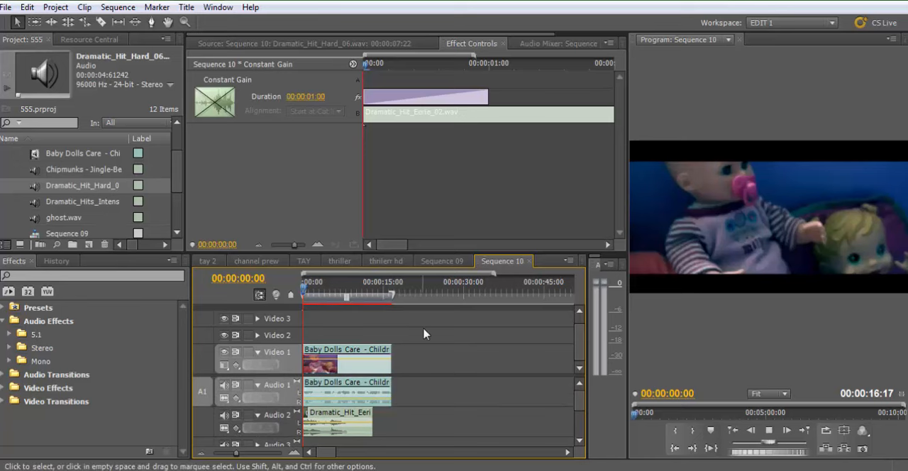